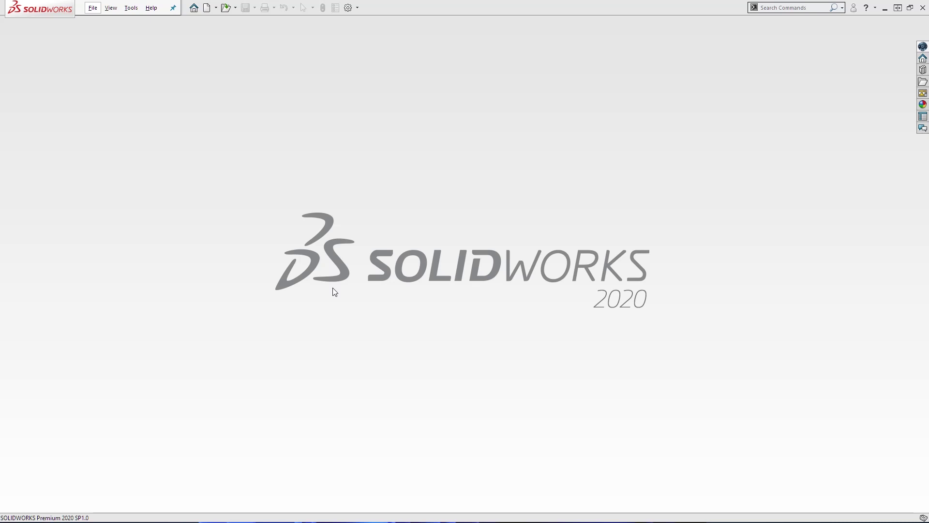
Create a new part document and start a sketch on the Front Plane
left_click(206, 9)
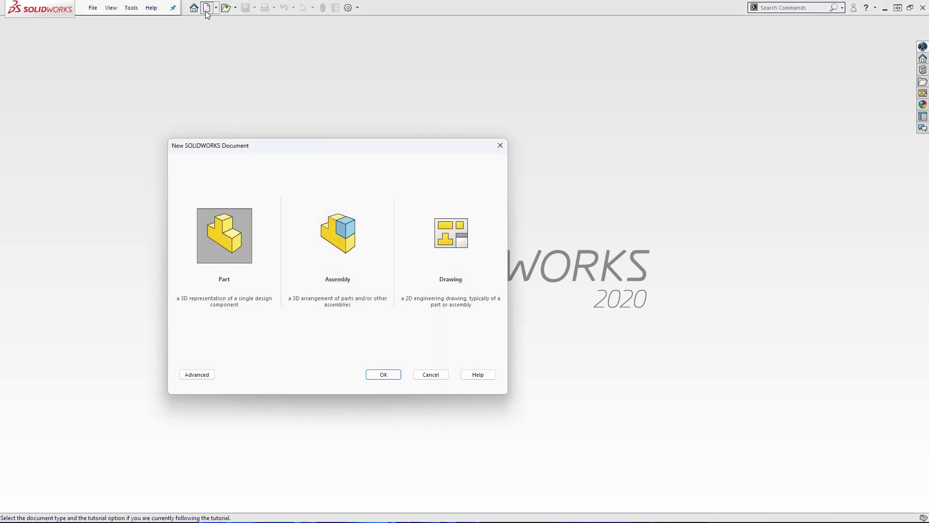
double_click(230, 227)
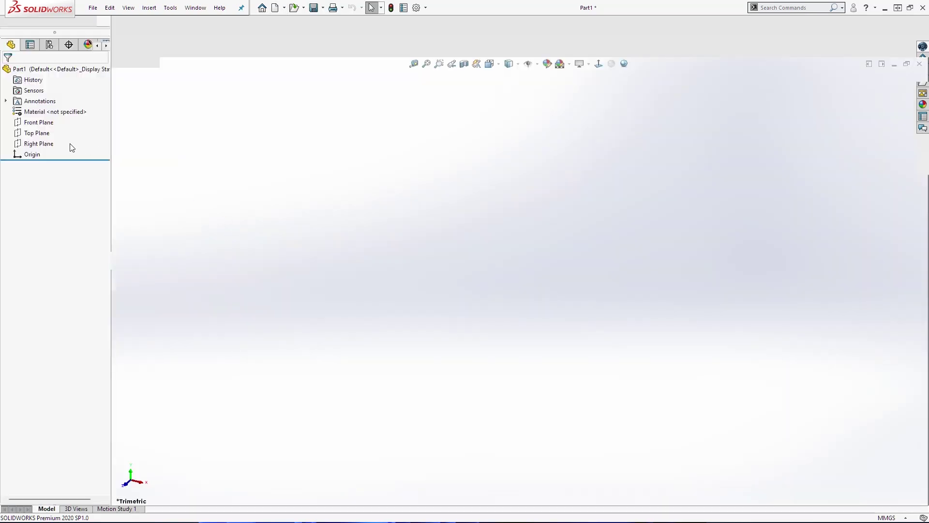
right_click(46, 122)
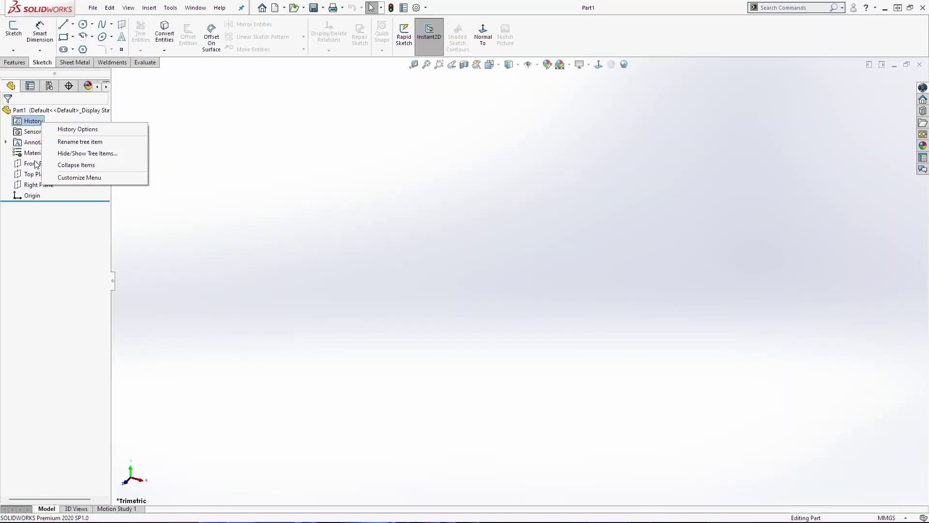
right_click(33, 165)
left_click(39, 150)
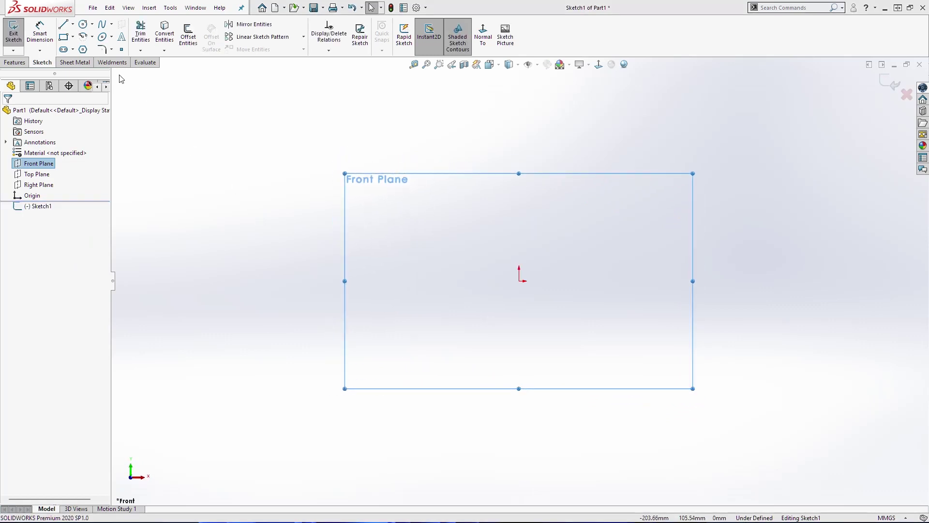
Sketch a 22-sided polygon centred on the origin, with an inscribed circle about 76 mm in diameter
left_click(83, 50)
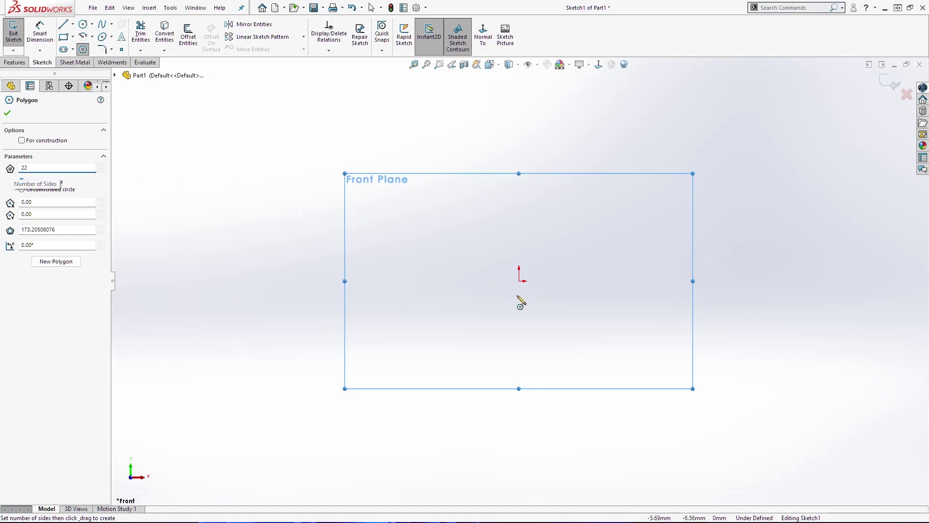
left_click(519, 282)
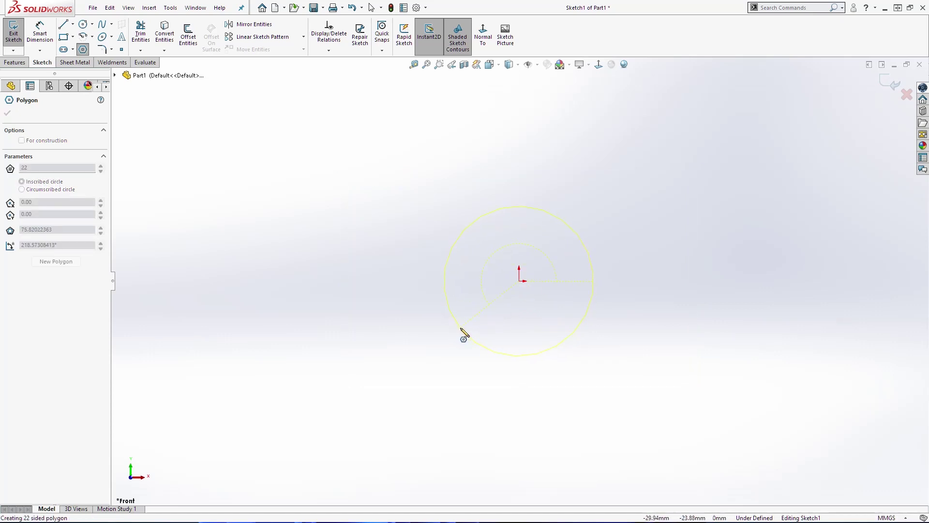
left_click(461, 329)
Dimension one side of the 22-sided polygon to 20 mm and rotate it slightly about the origin
left_click(41, 35)
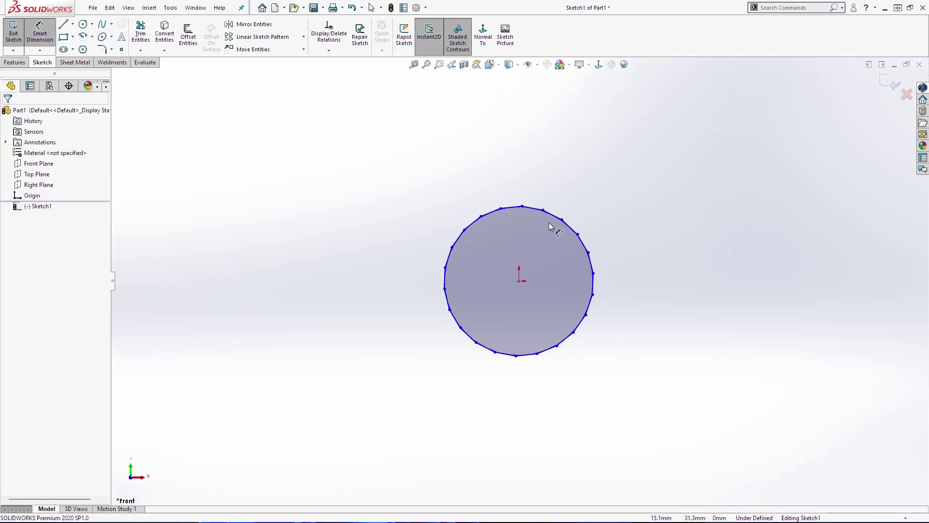
left_click(537, 213)
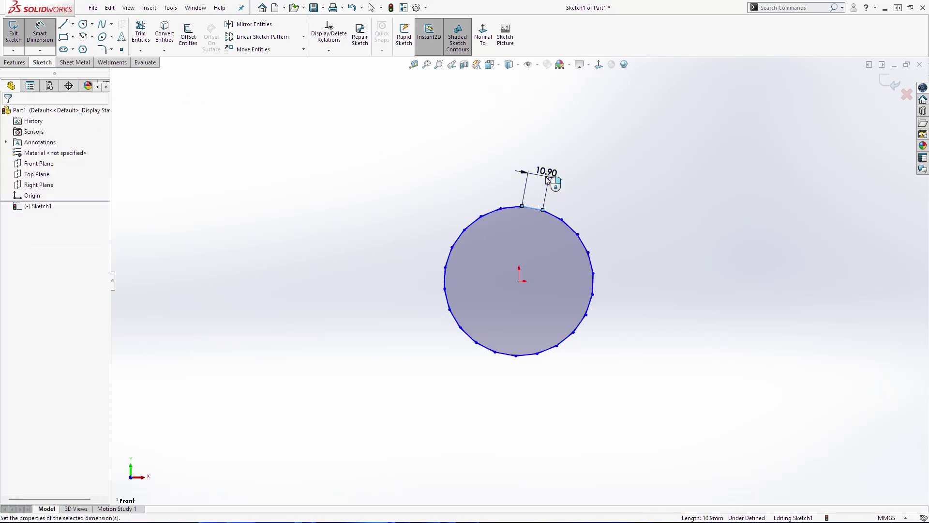
left_click(547, 179)
type("20")
key("Return")
key("Escape")
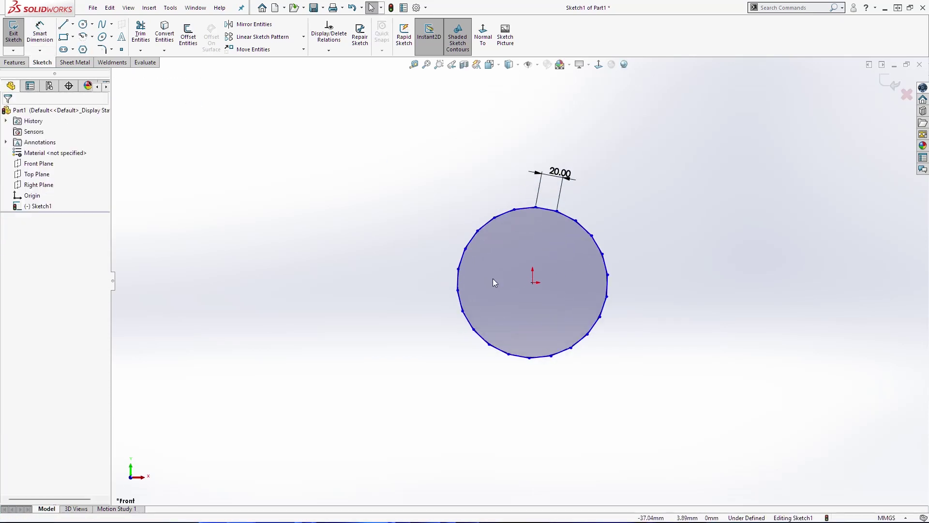
left_click_drag(458, 271, 427, 253)
key("Escape")
scroll(474, 293, "up", 1)
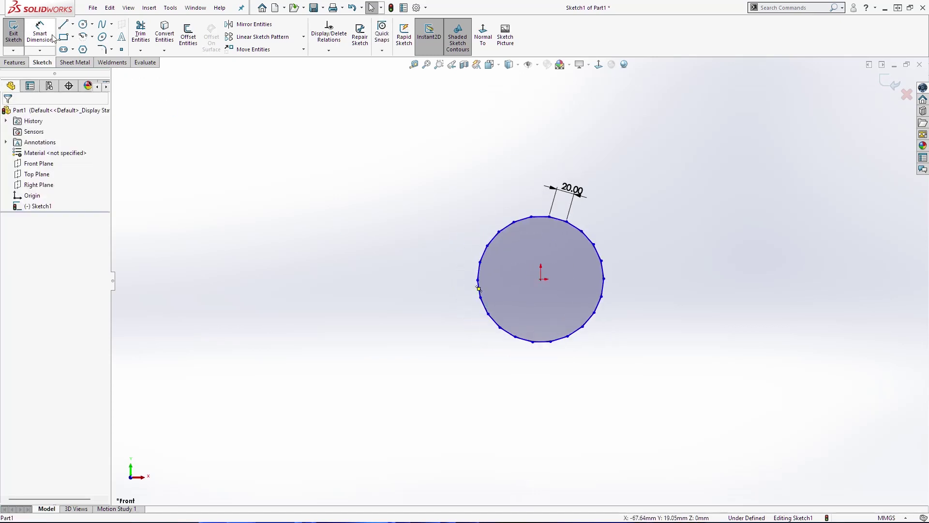
Sketch a second polygon with 12 sides to the upper left of the first, with an inscribed circle about 107 mm in diameter
left_click(84, 50)
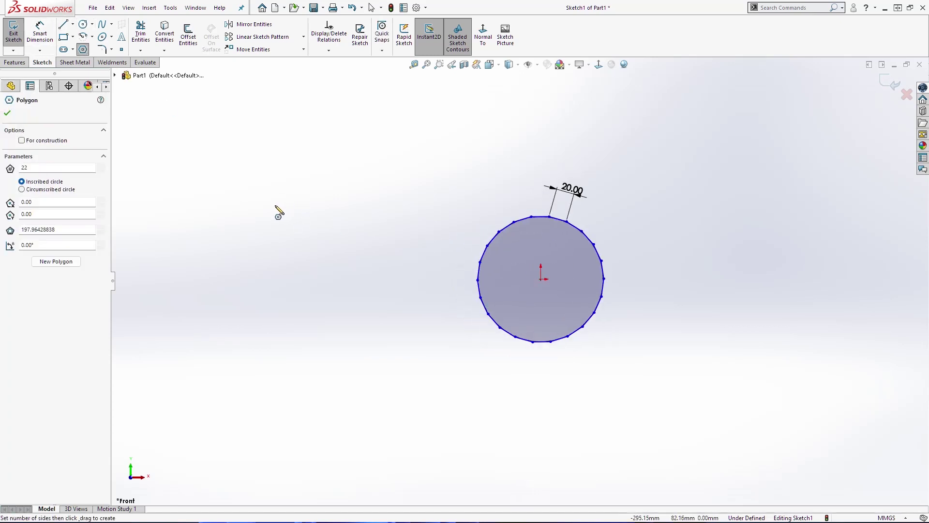
left_click(274, 205)
left_click(297, 247)
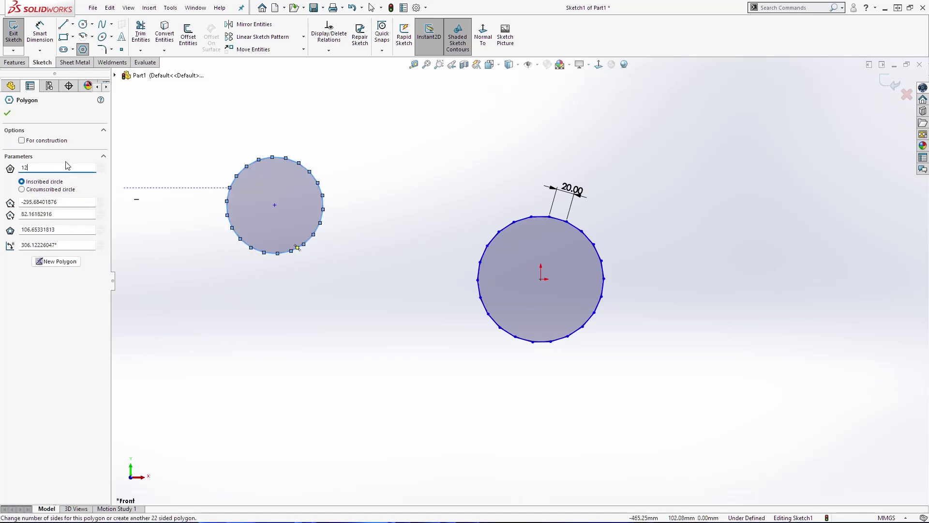
Dimension one side of the 12-sided polygon to 20 mm and move the polygon down and closer to the large one
left_click(39, 34)
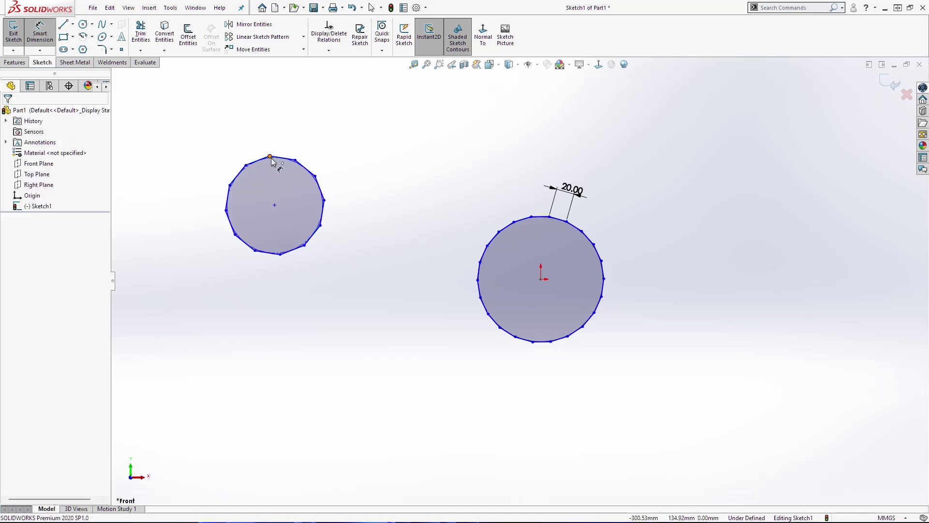
left_click(285, 158)
left_click(300, 129)
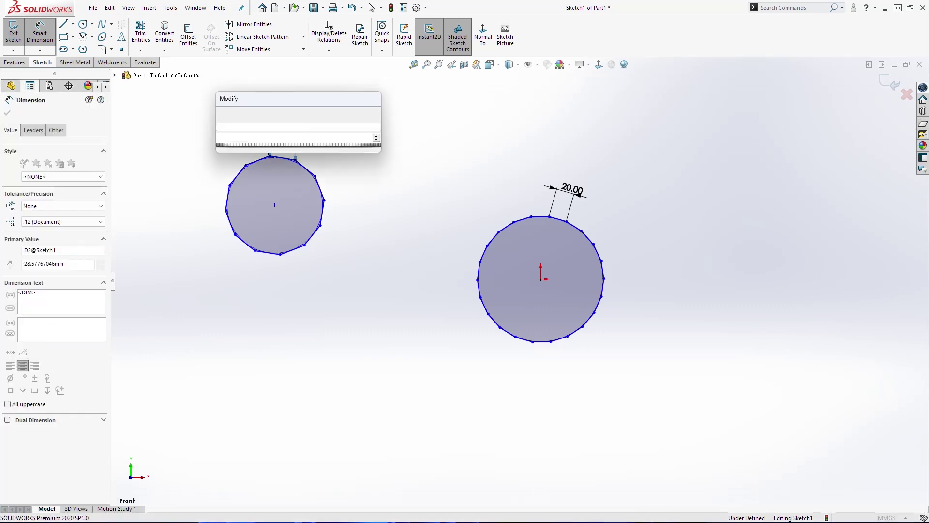
key("Return")
left_click(394, 193)
key("Escape")
left_click_drag(276, 189, 316, 245)
left_click(193, 162)
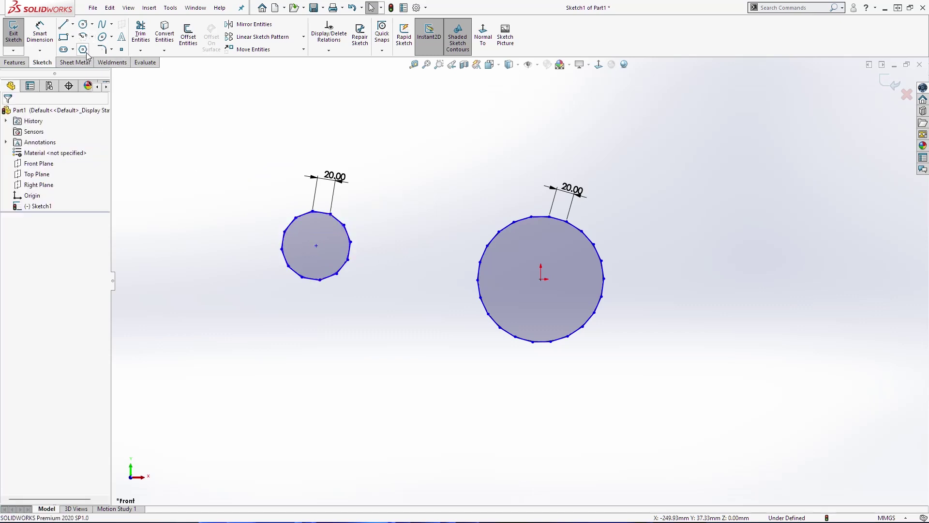
Sketch a closed outline of two lines and two tangent arcs around both polygons, with the upper line about 210 mm long
left_click(63, 27)
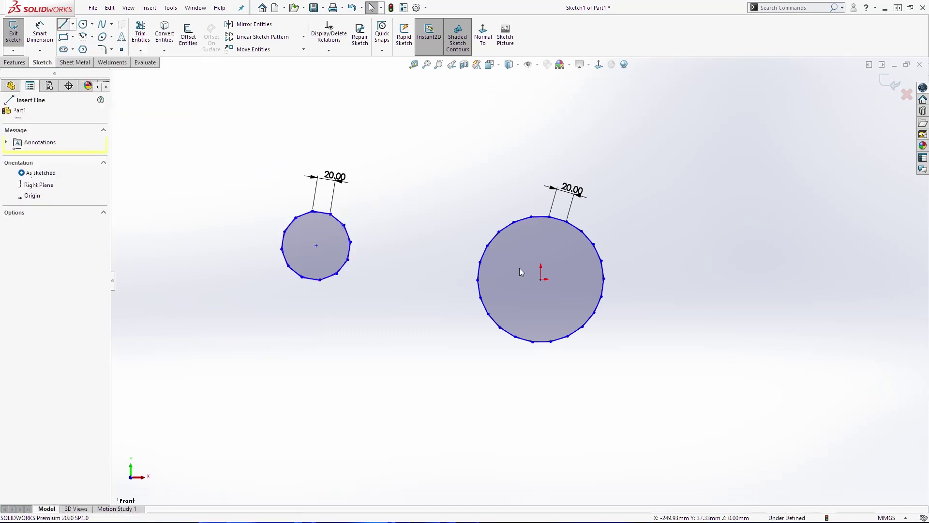
left_click(371, 189)
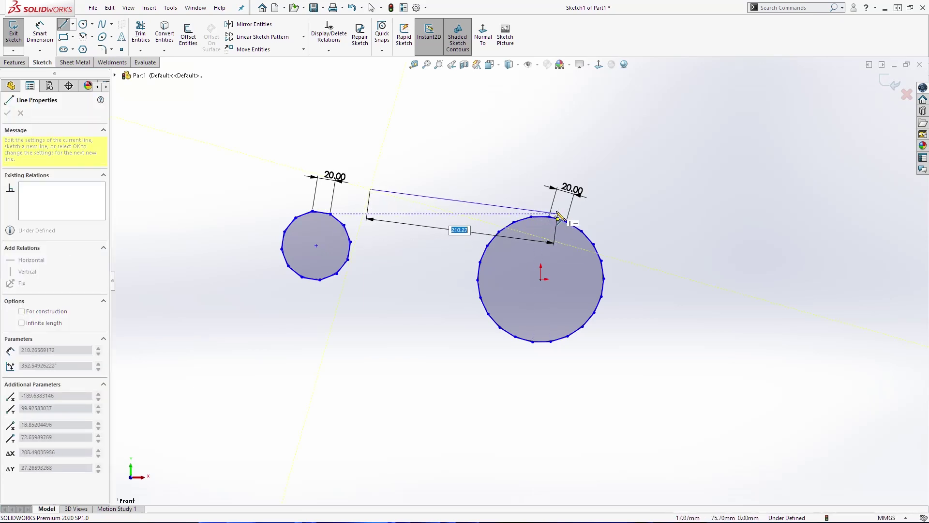
left_click(557, 213)
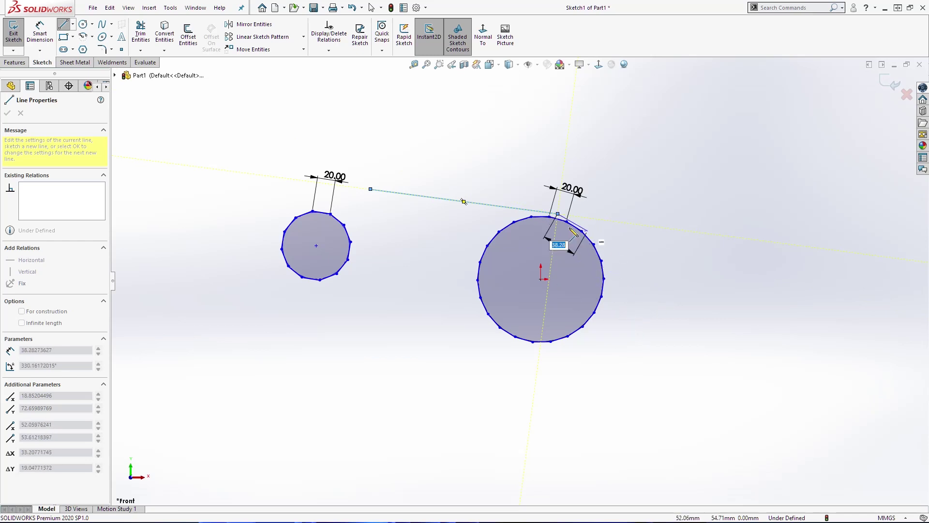
left_click(537, 212)
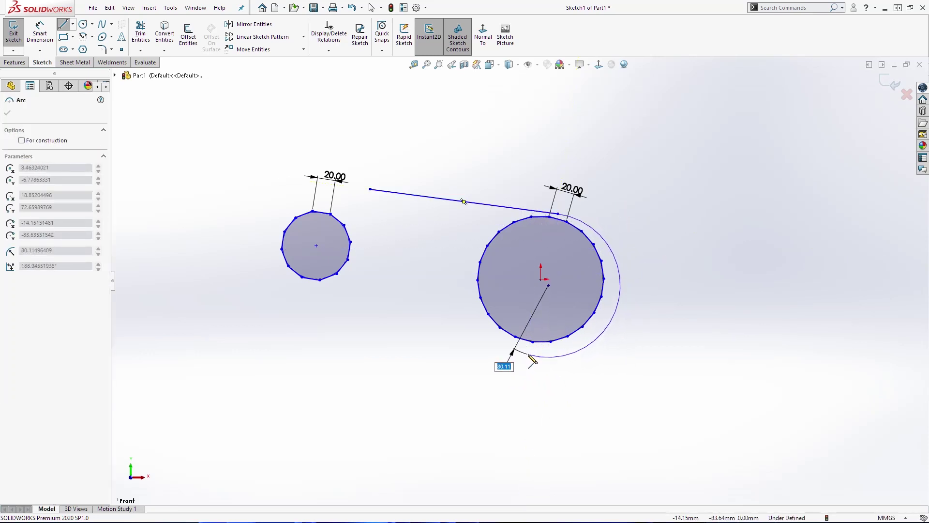
left_click(532, 354)
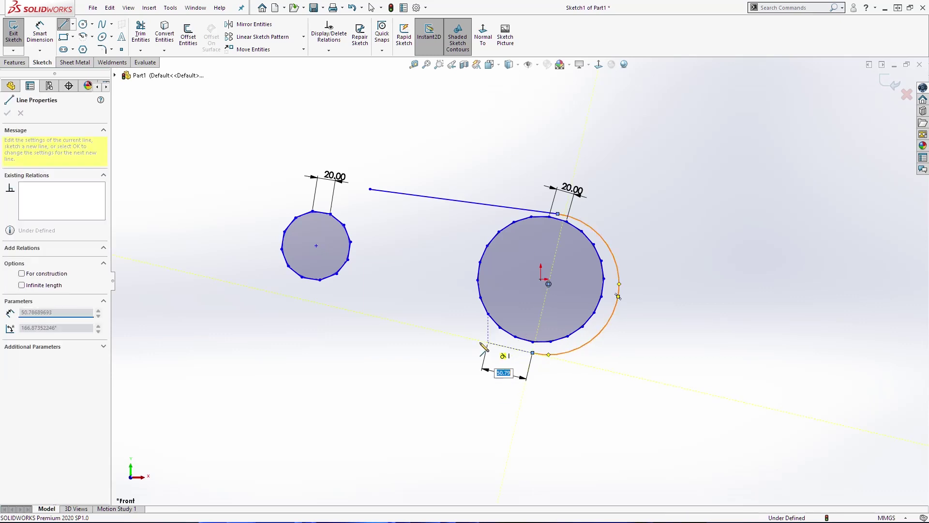
left_click(329, 306)
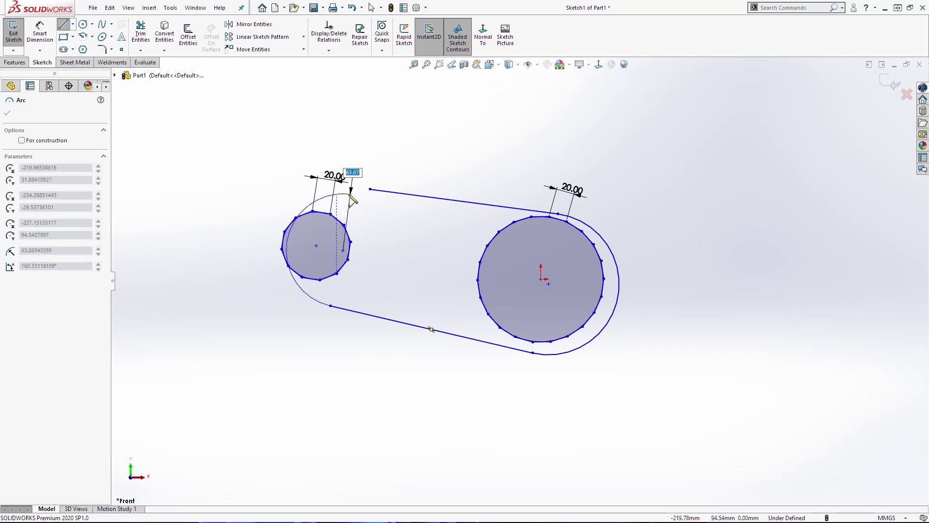
left_click(370, 189)
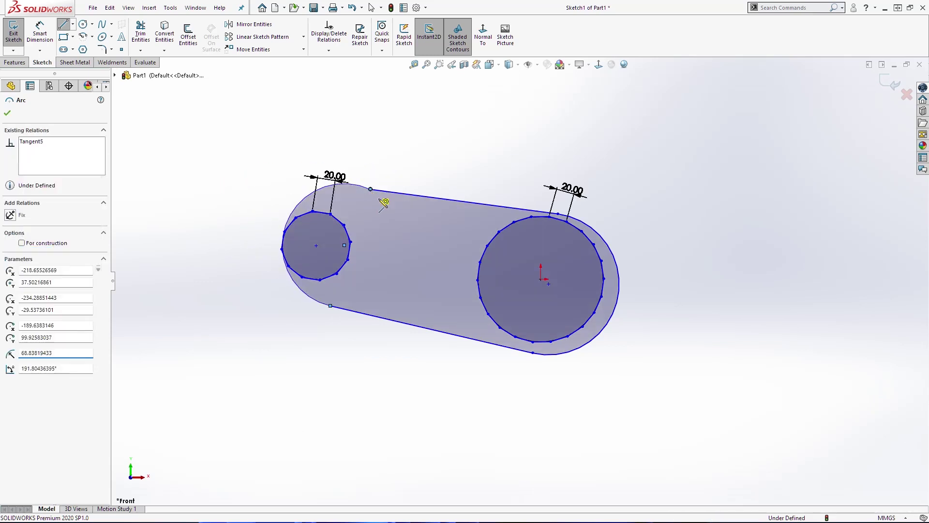
key("Escape")
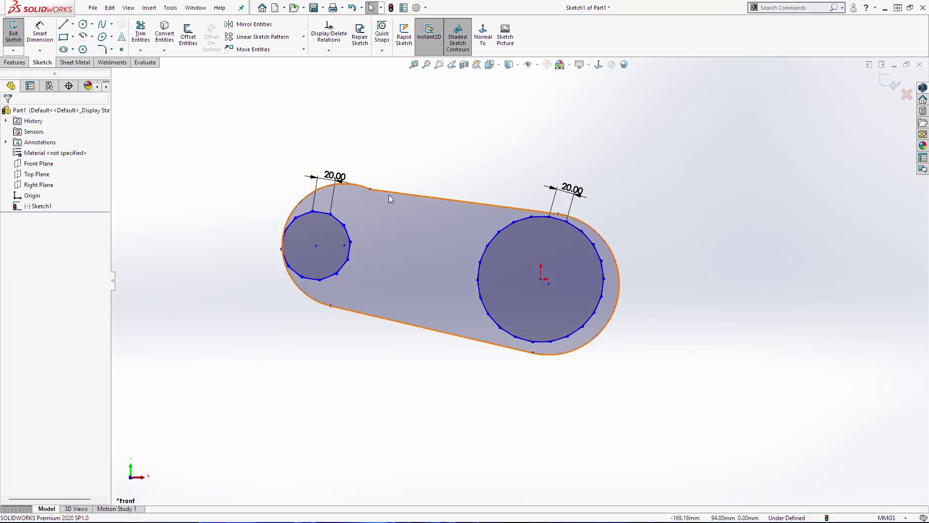
Make the outline's upper line tangent to the arc around the 12-sided polygon
left_click(379, 191)
left_click(283, 249, "ctrl")
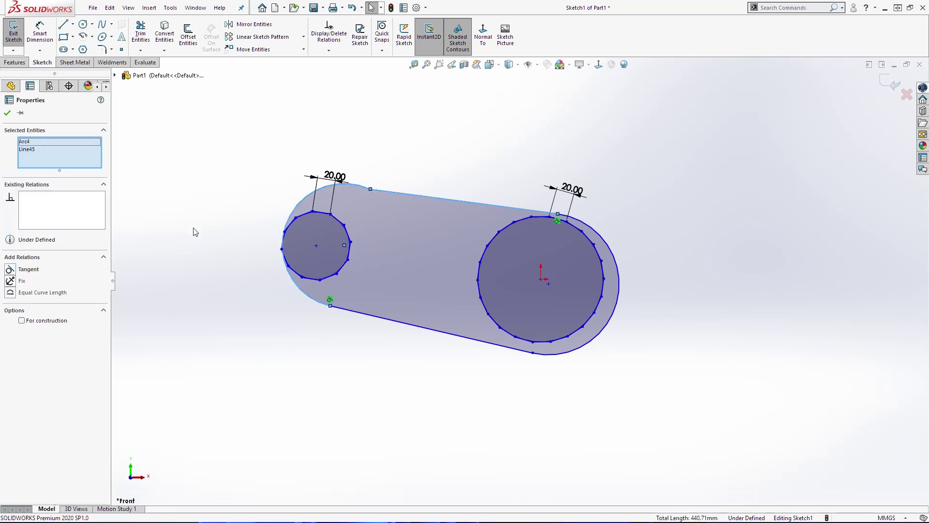
left_click(28, 269)
key("Escape")
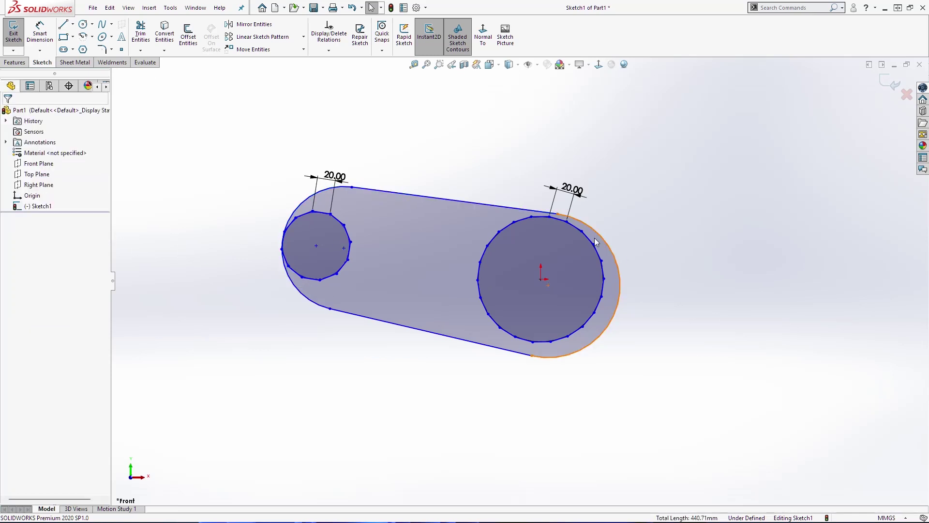
Enlarge the outline arc around the 22-sided polygon slightly and merge its centre with the origin
mouse_move(531, 355)
left_mouse_down()
mouse_move(510, 359)
mouse_move(510, 375)
mouse_move(548, 359)
left_mouse_up()
left_click(547, 360)
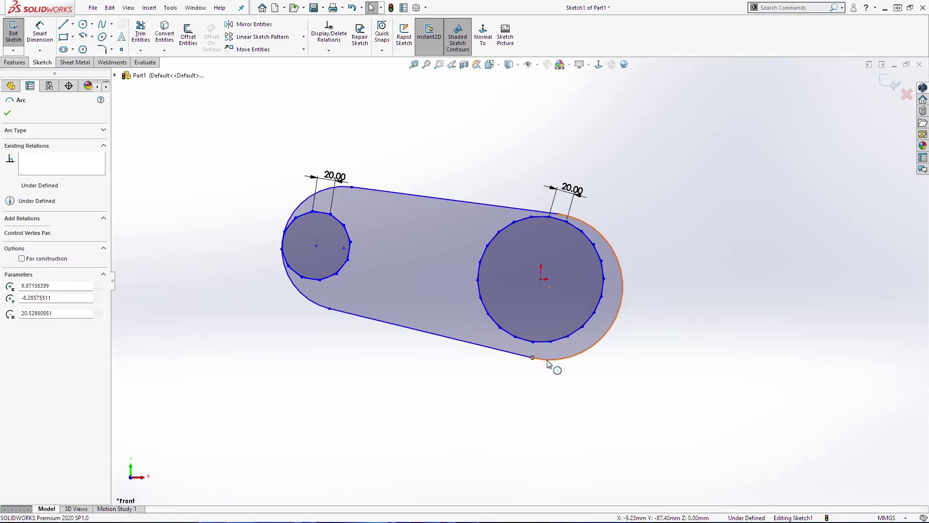
left_click(321, 306)
left_click(659, 257)
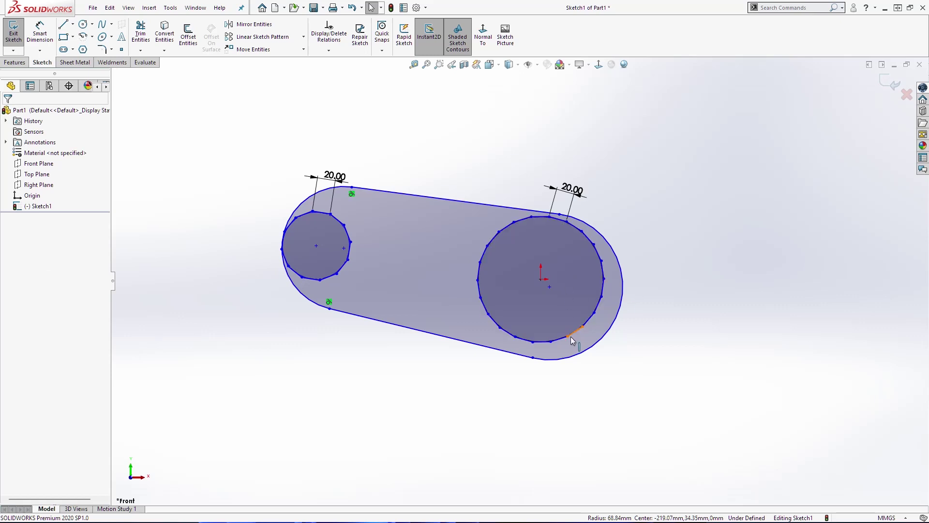
left_click(549, 287)
left_click(540, 279, "ctrl")
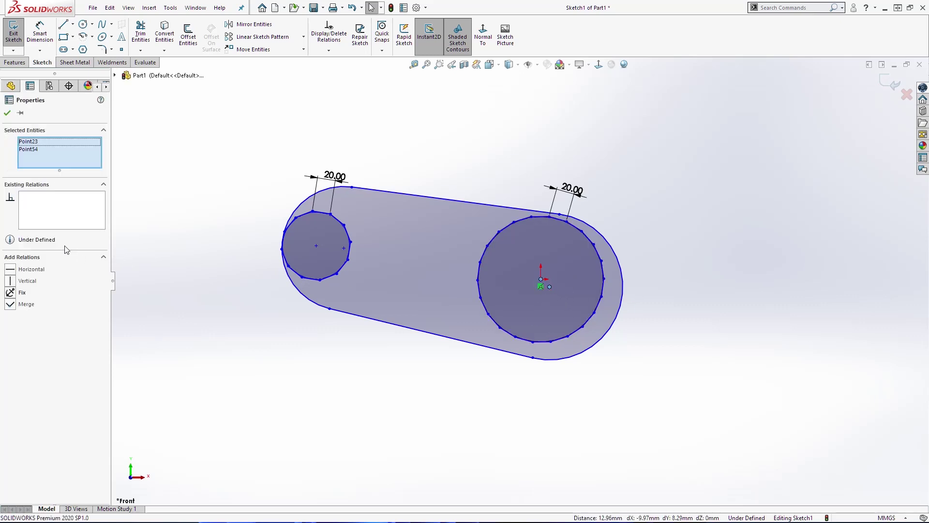
left_click(19, 304)
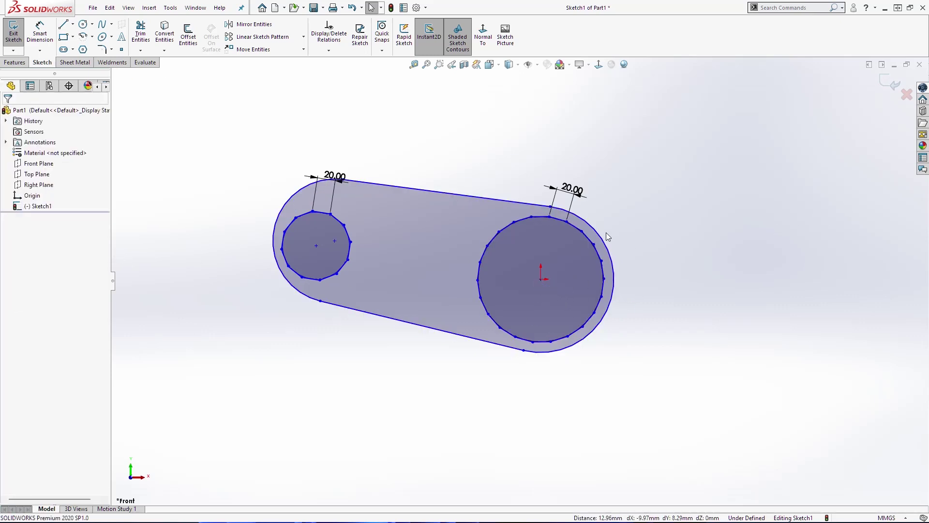
Make the large outline arc coincident with a vertex of the 22-sided polygon
left_click(591, 227)
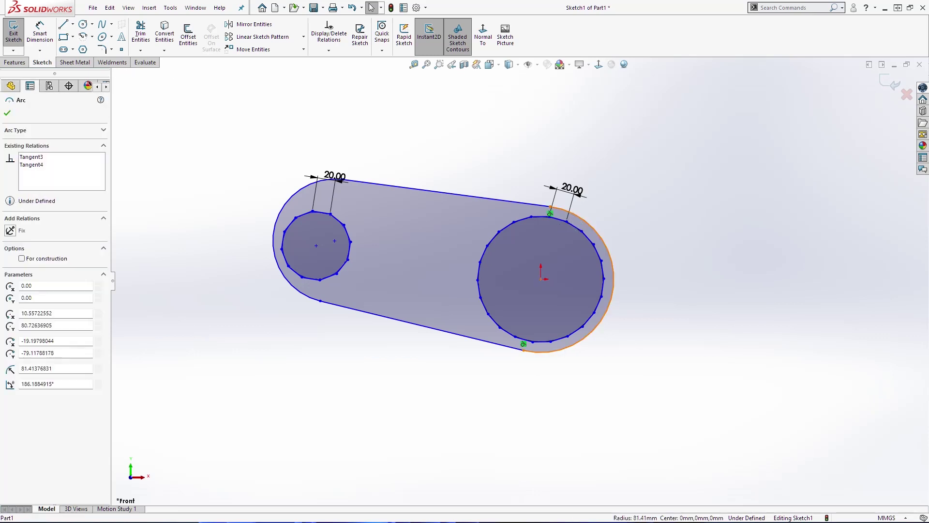
scroll(565, 228, "down", 2)
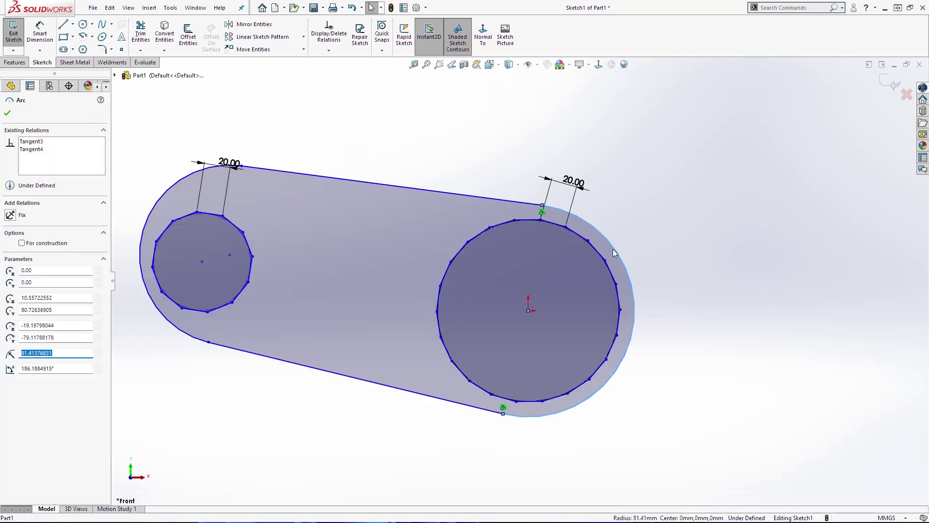
left_click(621, 310, "ctrl")
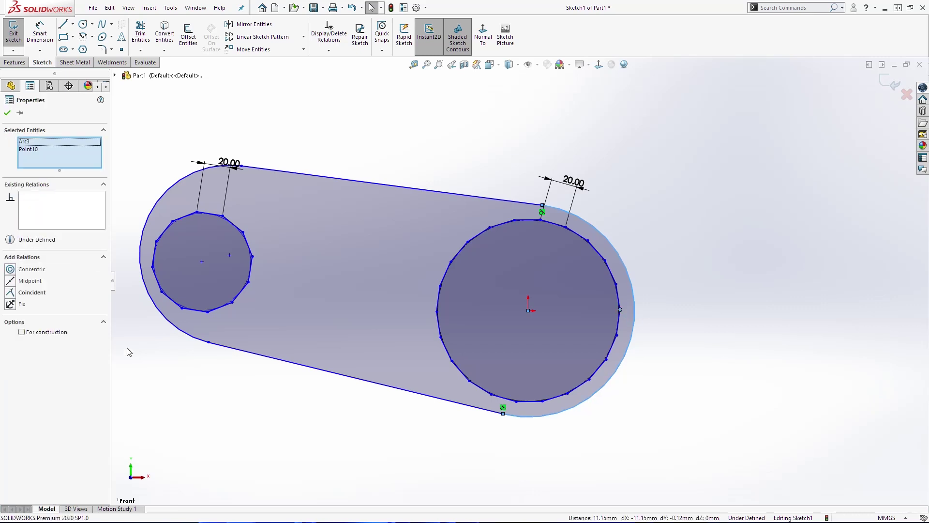
left_click(43, 295)
left_click(709, 323)
Make the small outline arc coincident with the leftmost vertex of the 12-sided polygon
scroll(609, 291, "down", 5)
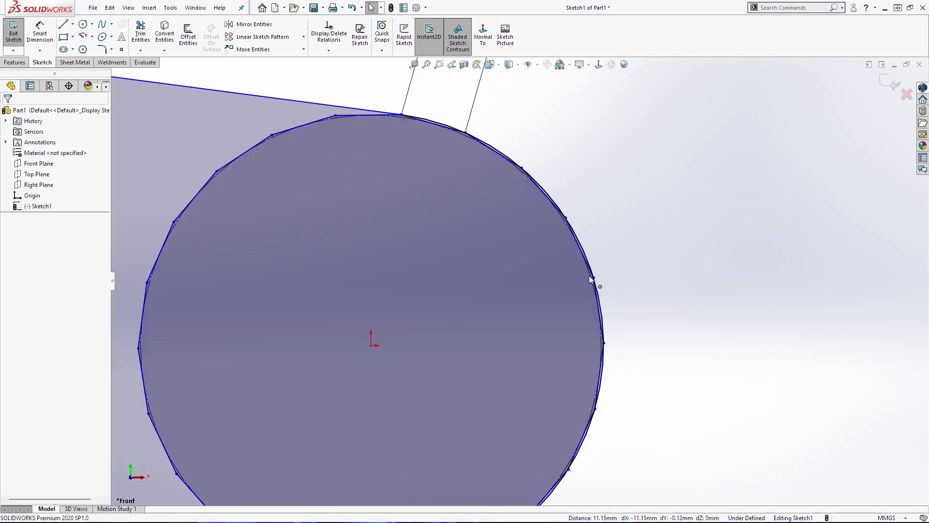
scroll(609, 356, "up", 5)
scroll(269, 312, "up", 3)
scroll(289, 264, "down", 7)
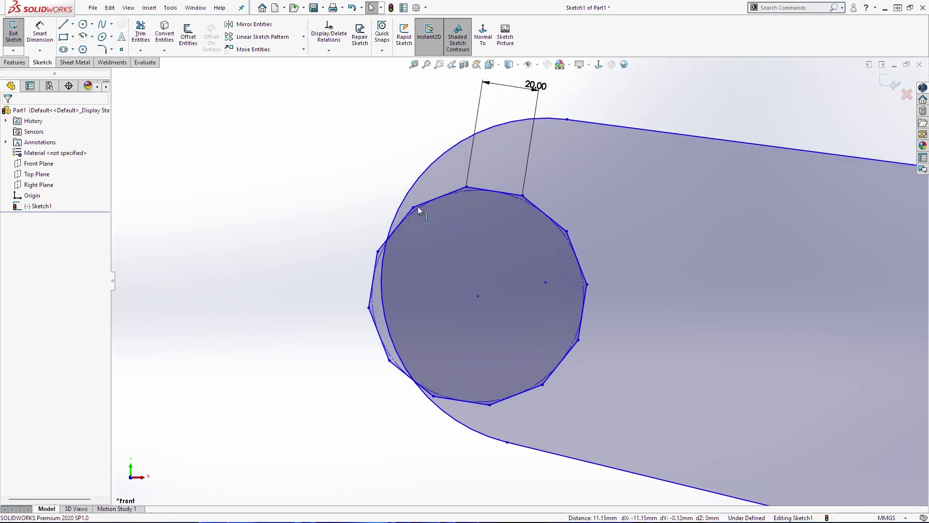
left_click(407, 195)
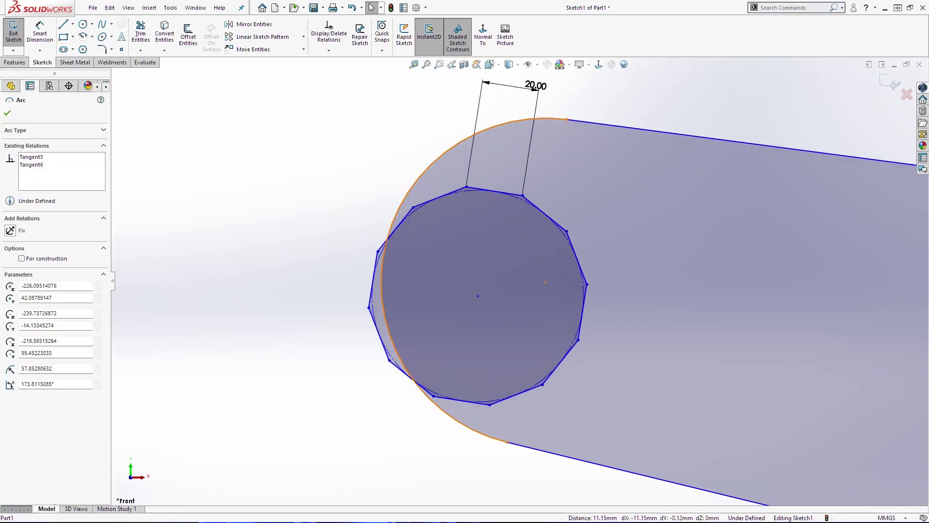
left_click(368, 308, "ctrl")
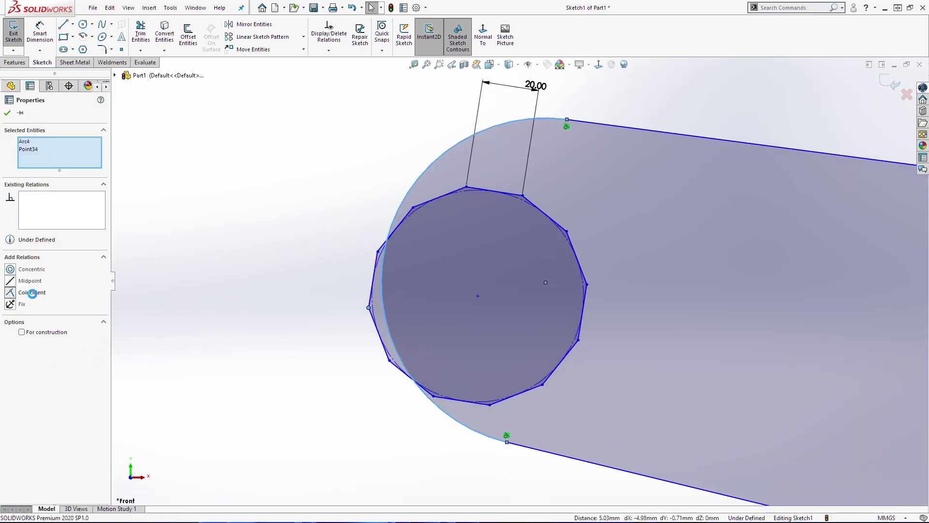
left_click(33, 294)
key("Escape")
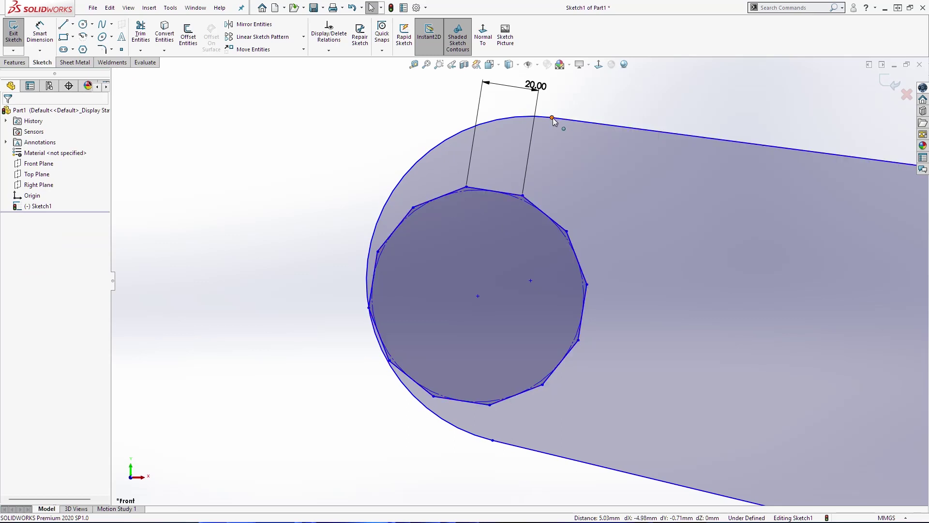
Pull the small outline arc's upper endpoint closer to the 12-sided polygon and make the arc coincident with the polygon's topmost vertex
left_click_drag(553, 121, 503, 164)
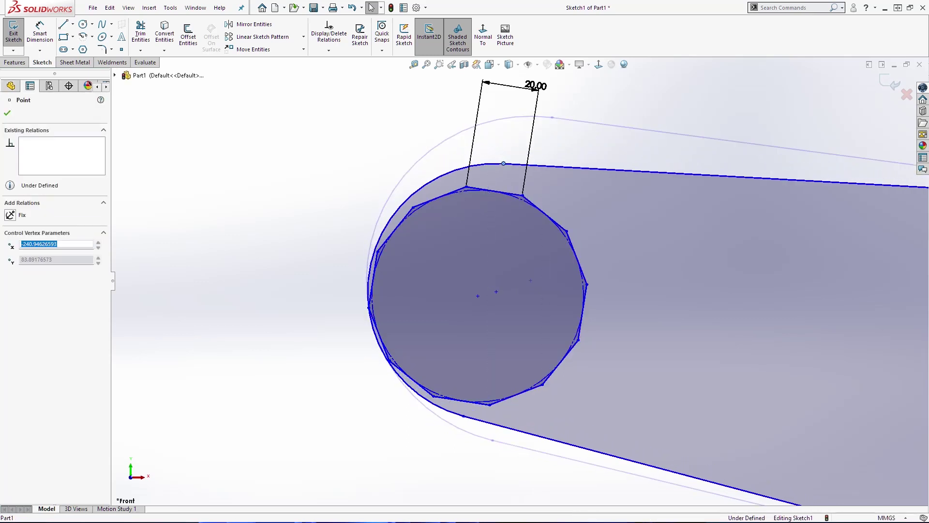
left_click(453, 170)
left_click(466, 186, "ctrl")
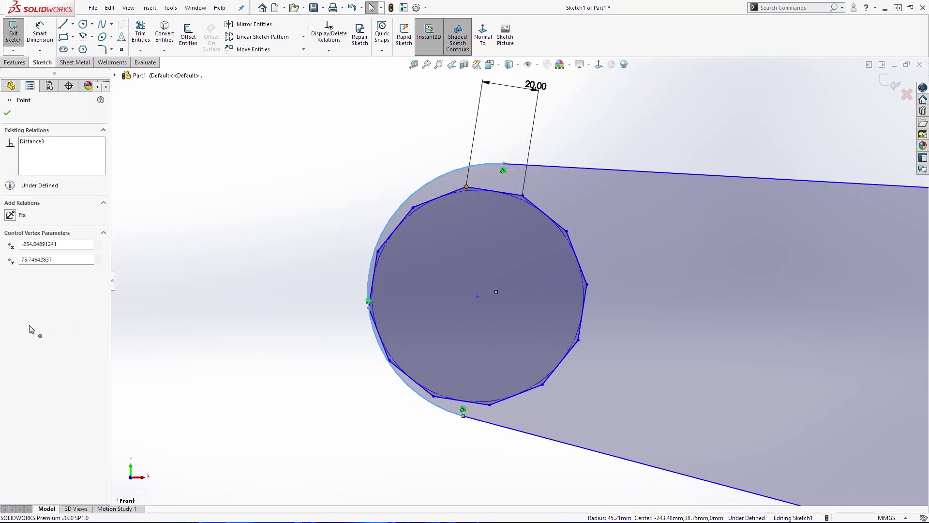
left_click(38, 292)
key("Escape")
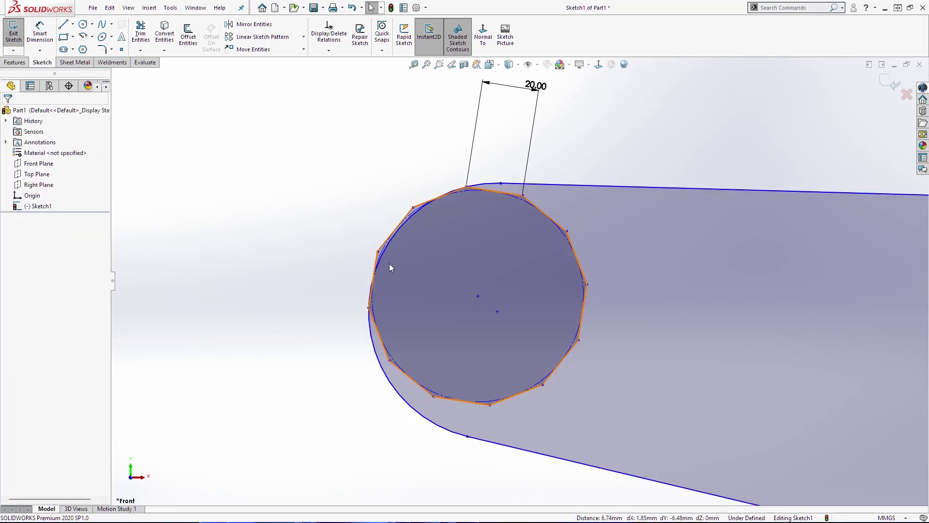
Merge the small outline arc's centre with the 12-sided polygon's centre and shift that polygon slightly towards the 22-sided one
left_click_drag(369, 342, 349, 338)
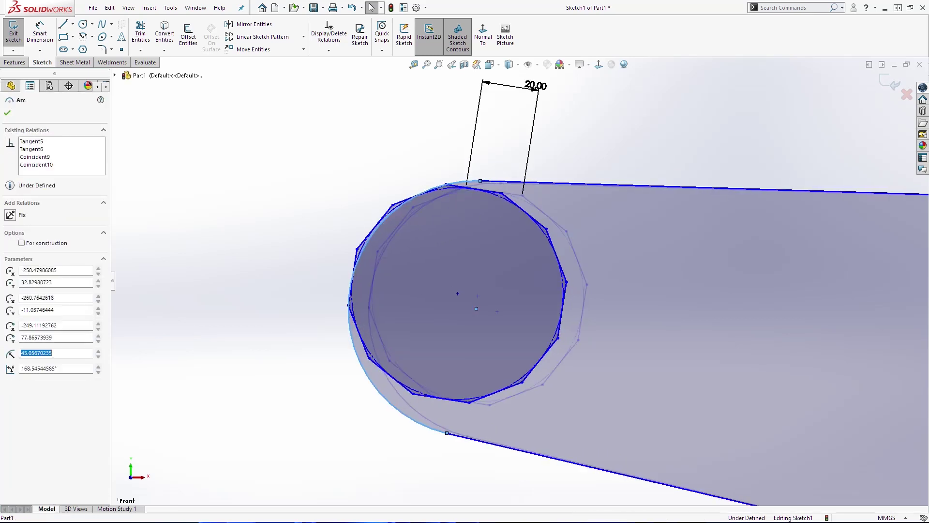
key("Escape")
left_click(432, 431)
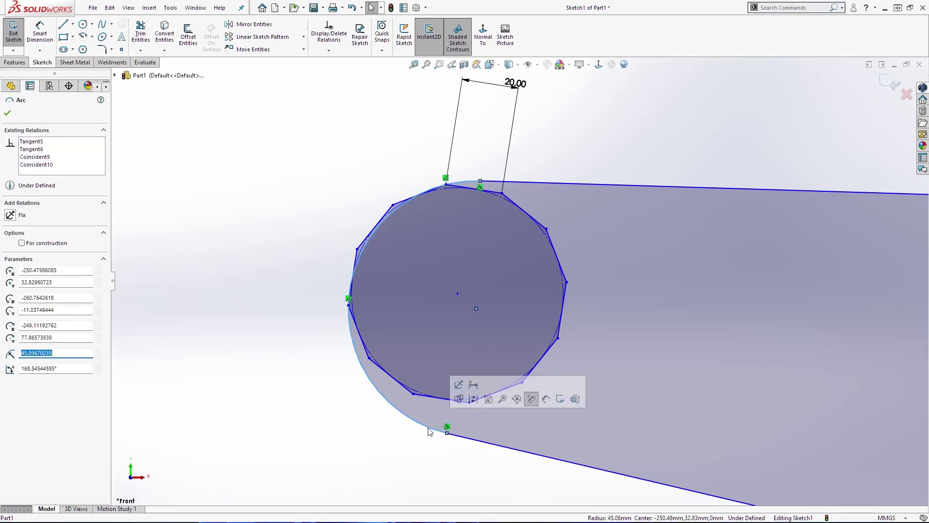
left_click(477, 308)
left_click(457, 293, "ctrl")
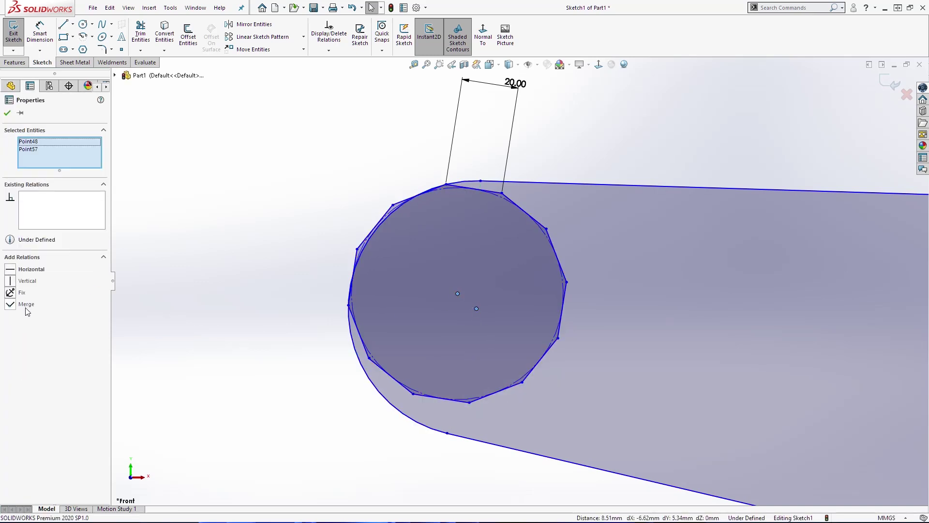
left_click(26, 305)
key("f")
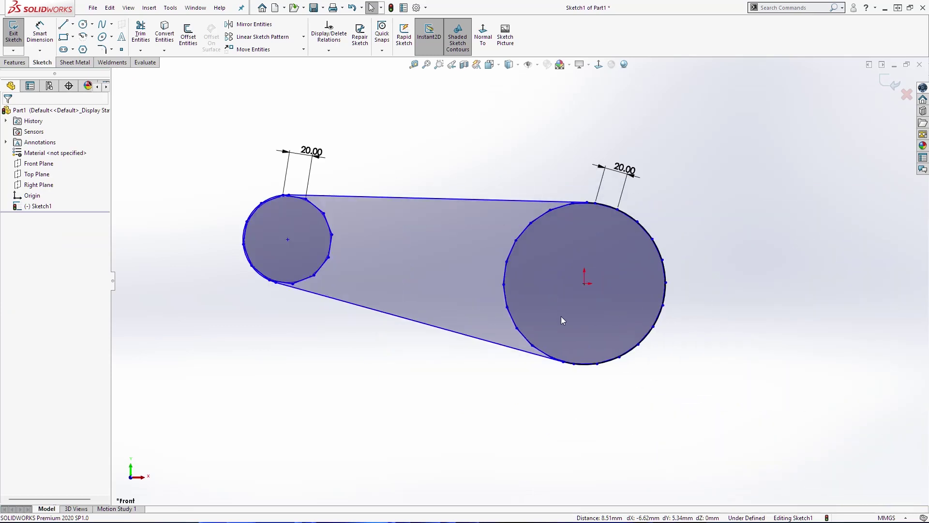
left_click_drag(286, 239, 311, 248)
Add a Path Length dimension over the closed chain outline, using its two lines and two arcs
left_click(41, 51)
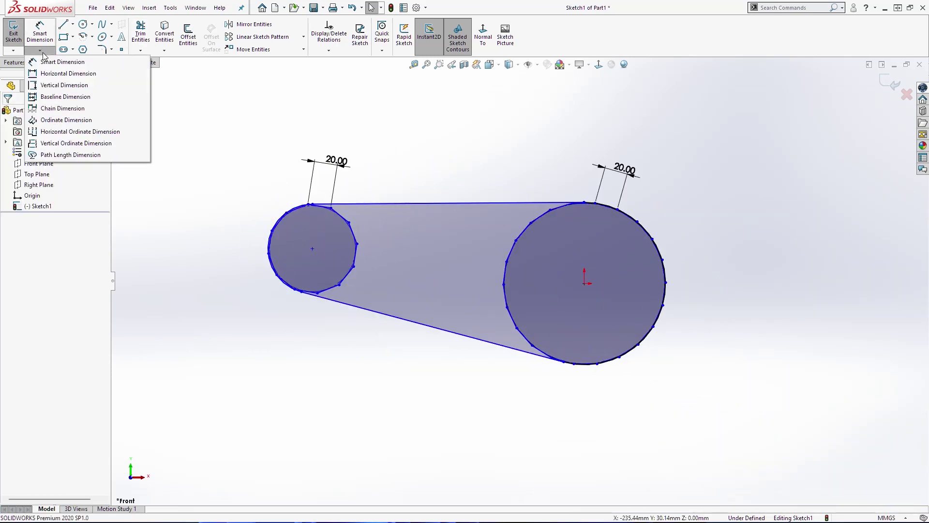
left_click(13, 51)
left_click(39, 50)
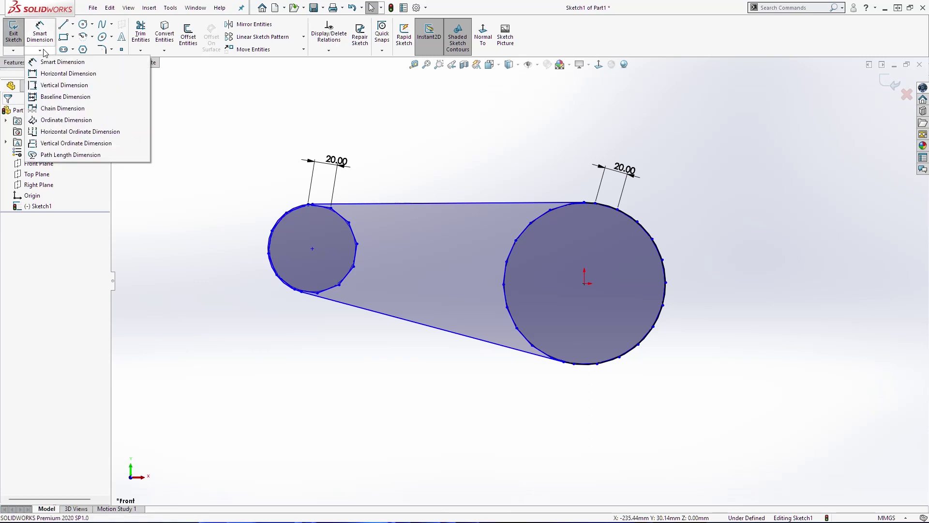
left_click(93, 155)
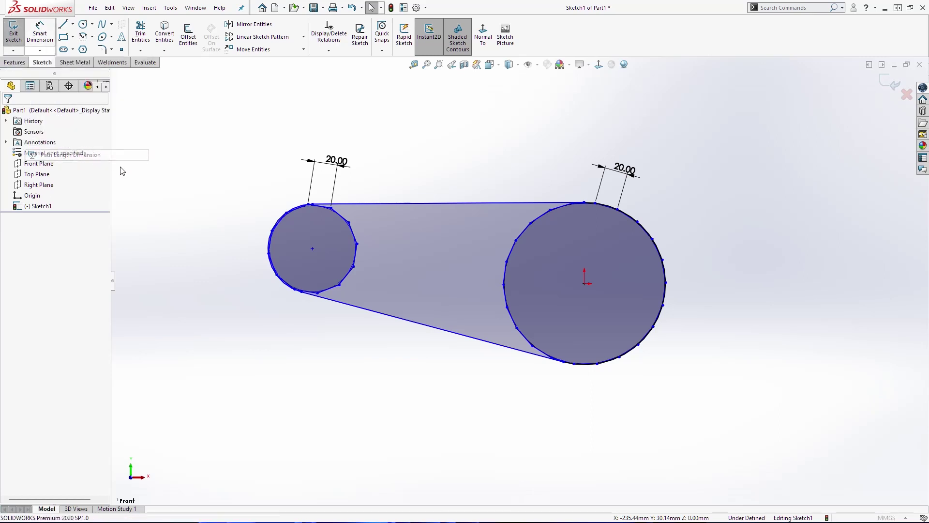
left_click(474, 202)
scroll(632, 227, "down", 5)
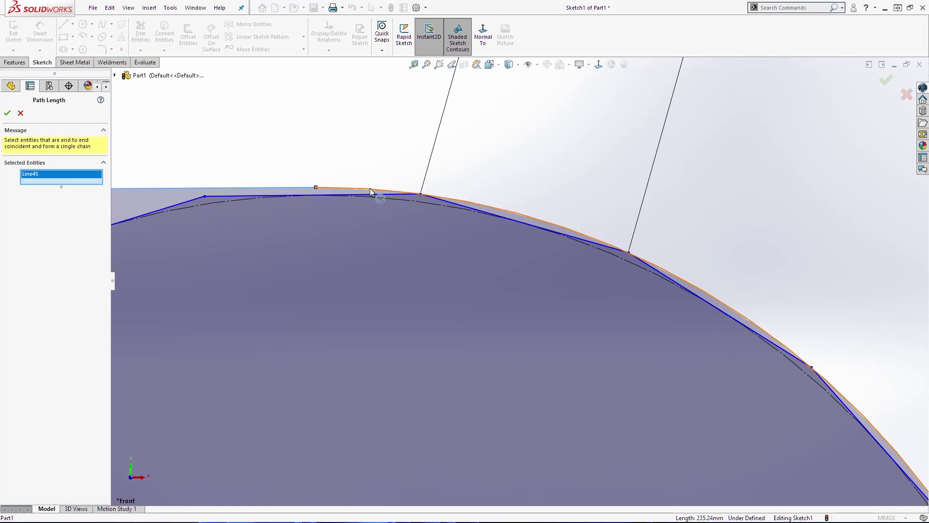
left_click(396, 243)
scroll(400, 321, "up", 5)
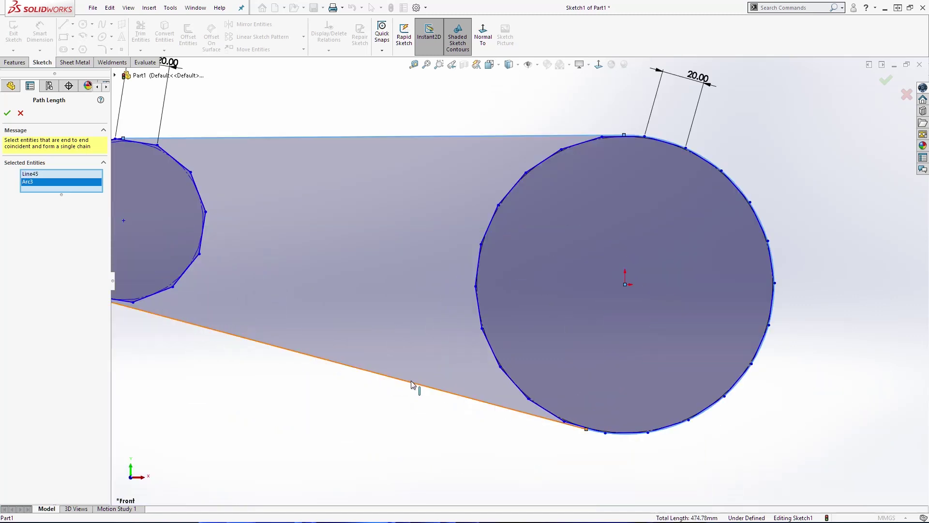
left_click(410, 384)
scroll(317, 276, "up", 3)
scroll(349, 294, "down", 6)
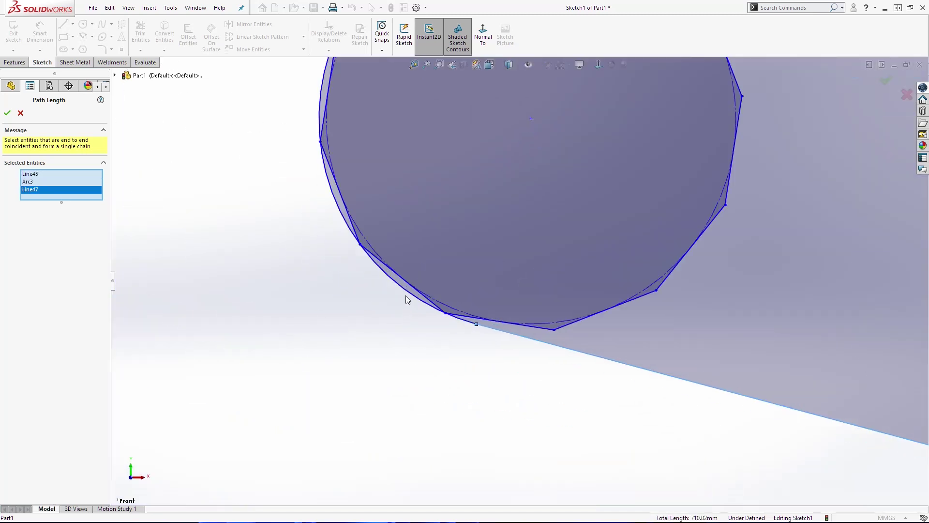
left_click(408, 294)
scroll(513, 283, "up", 5)
scroll(835, 271, "down", 2)
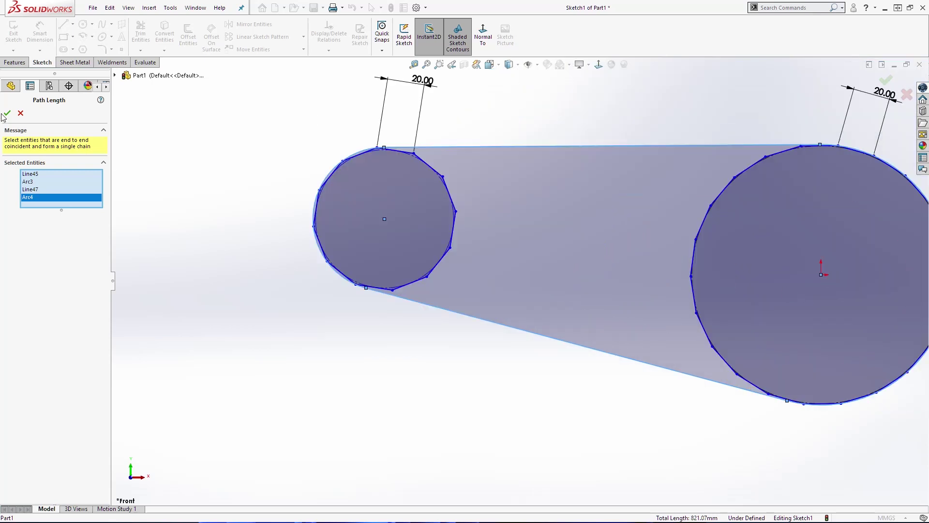
left_click(7, 113)
Place the path length dimension below the outline and set it to 722.02 mm
scroll(348, 263, "up", 3)
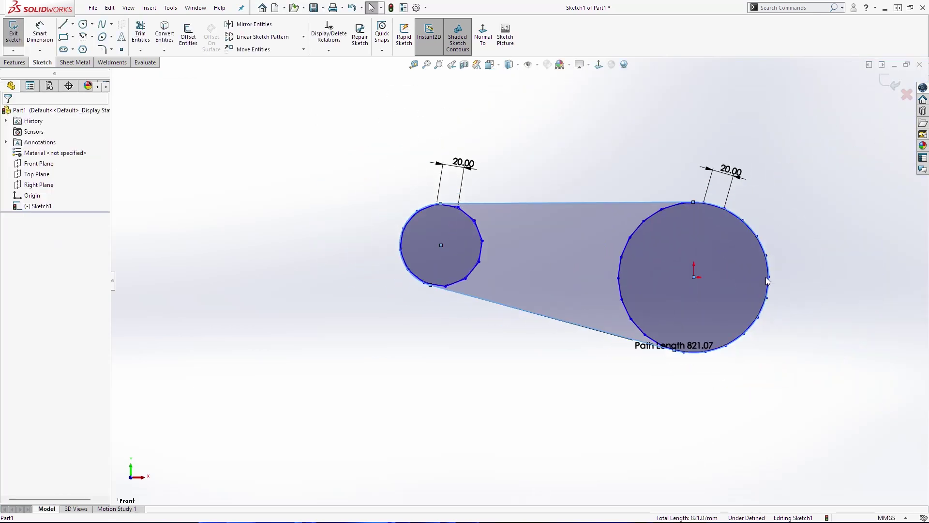
scroll(658, 328, "down", 2)
left_click_drag(625, 317, 503, 367)
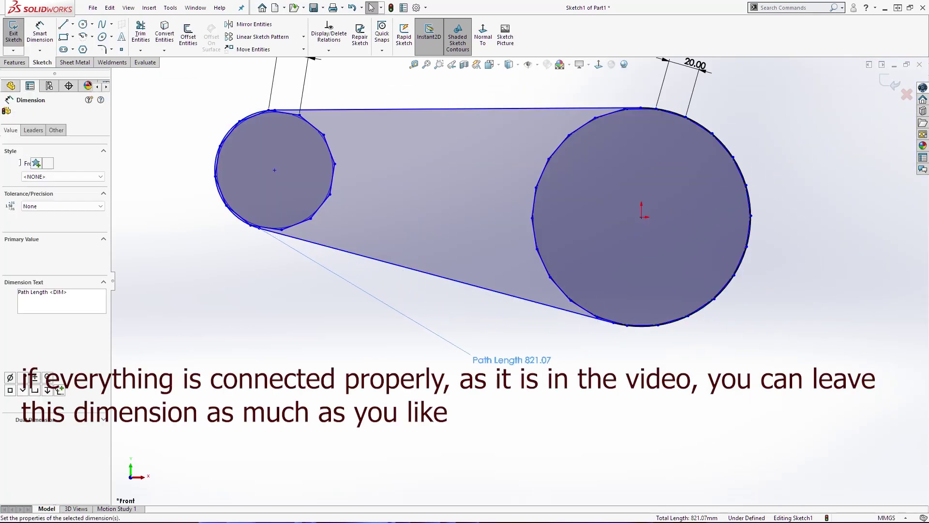
double_click(520, 360)
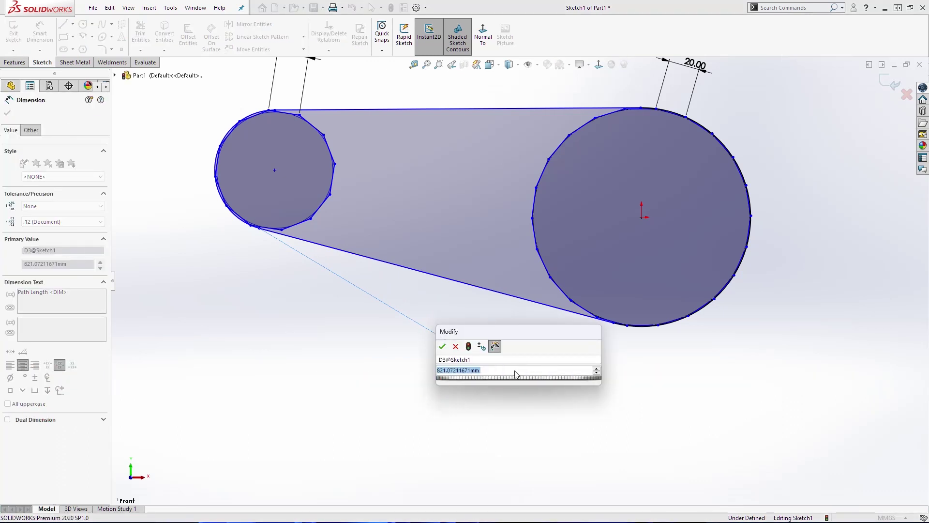
type("722.02")
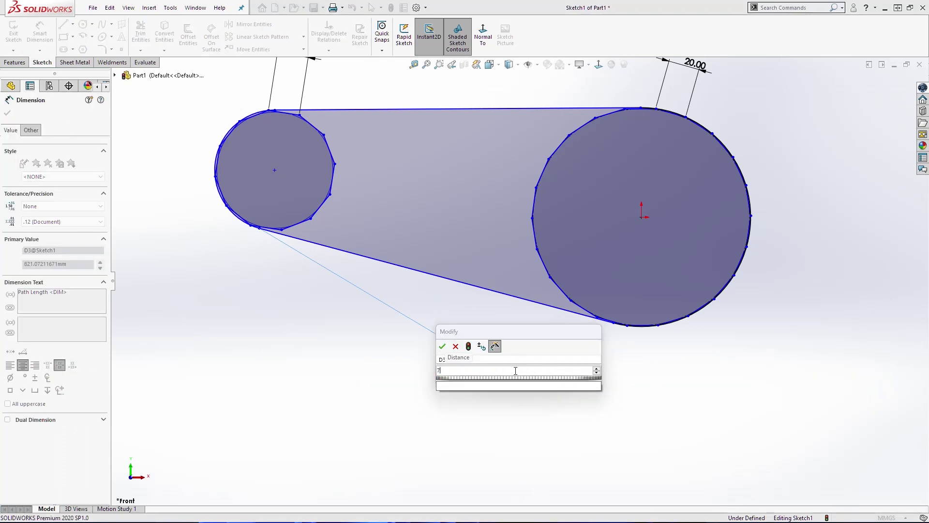
key("Return")
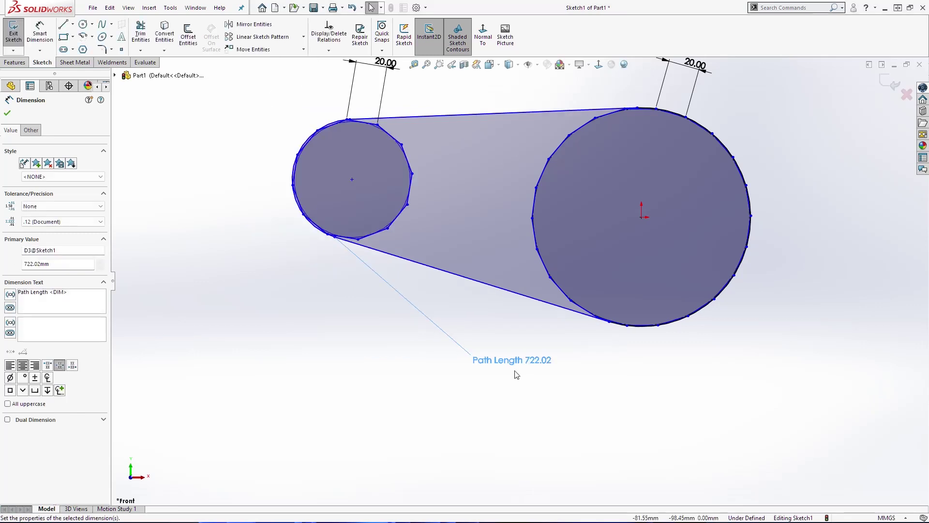
key("Escape")
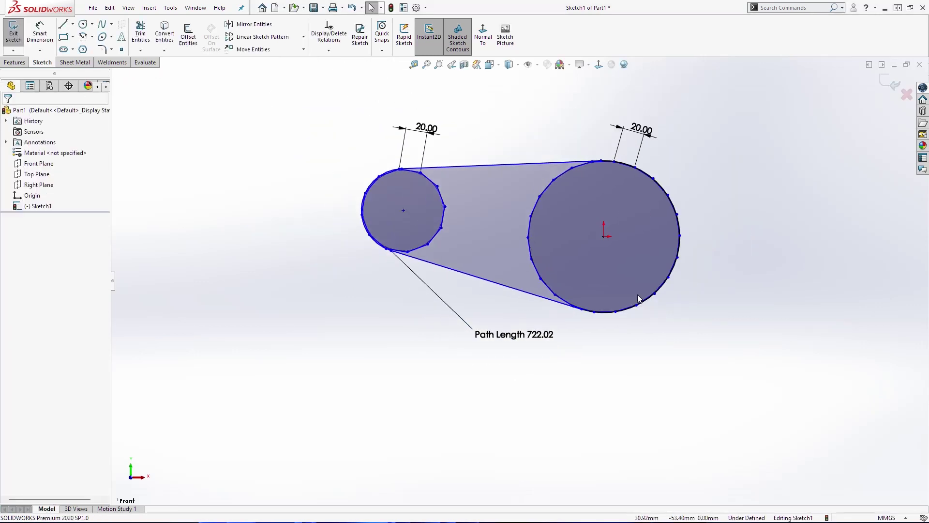
Move the 12-sided polygon's centre higher relative to the 22-sided polygon and rotate the small polygon inside the outline
scroll(638, 299, "down", 2)
left_click(349, 193)
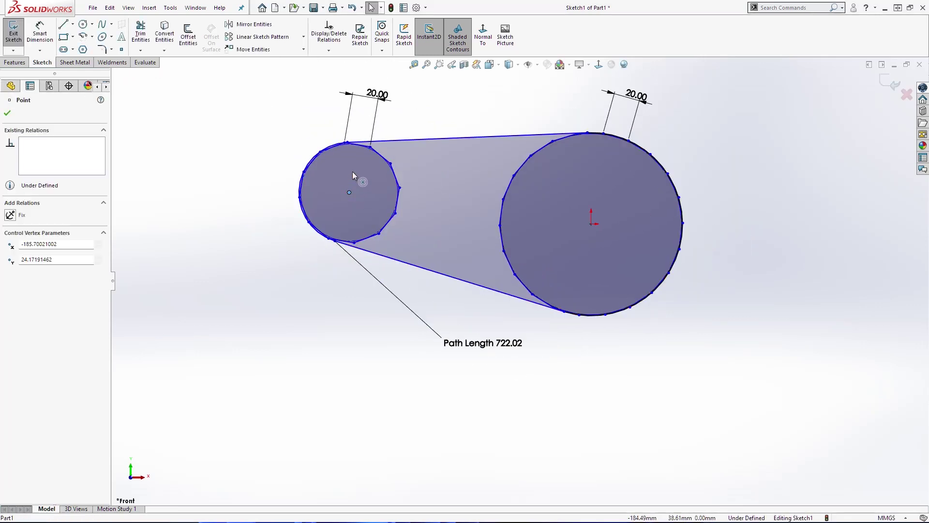
left_click_drag(353, 173, 360, 160)
left_click_drag(347, 200, 349, 199)
left_click(727, 257)
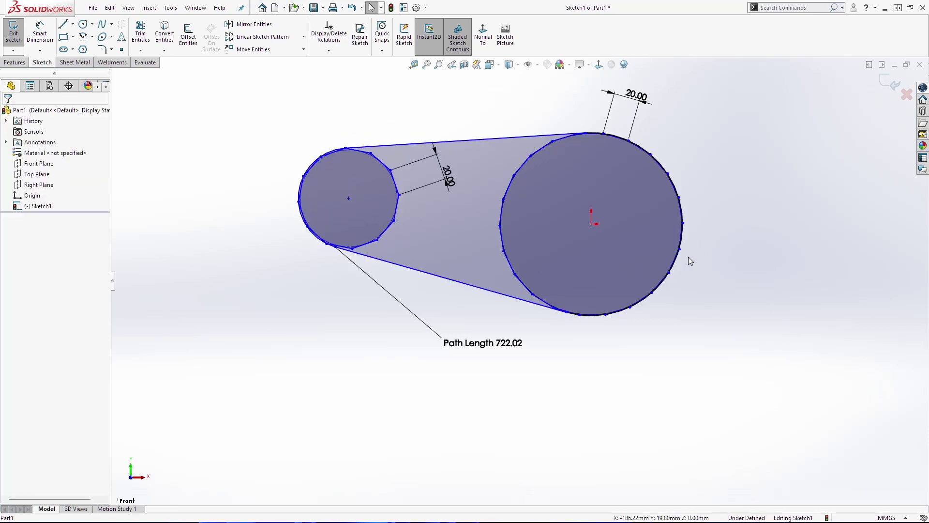
scroll(688, 257, "up", 1)
scroll(453, 188, "down", 2)
left_click_drag(365, 243, 443, 147)
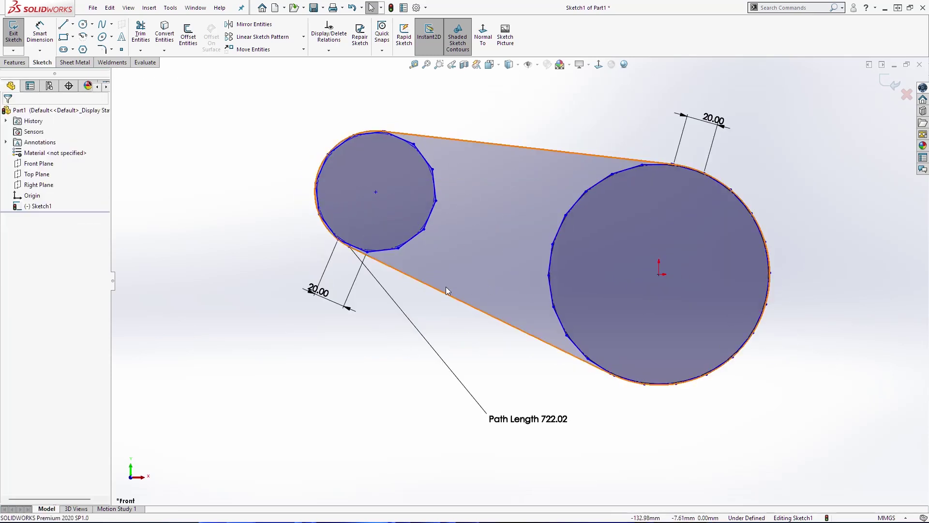
scroll(550, 339, "up", 3)
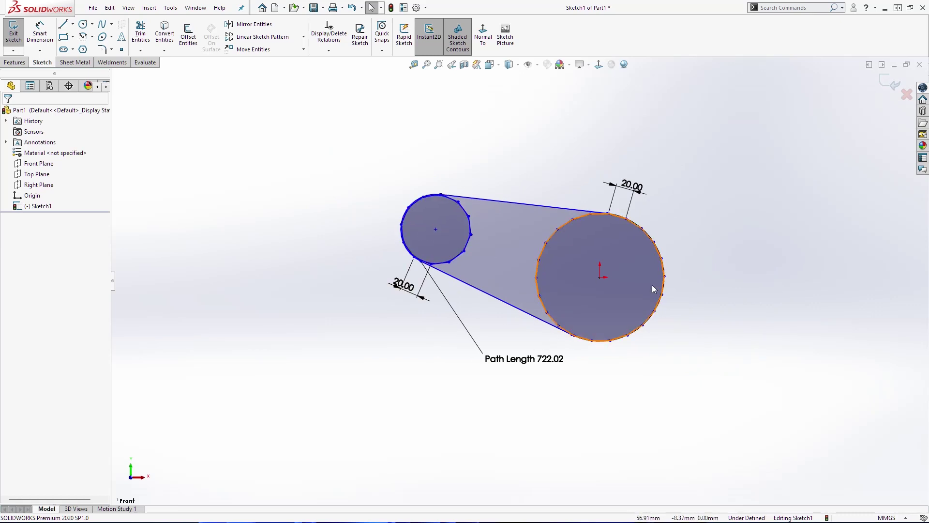
scroll(644, 268, "down", 2)
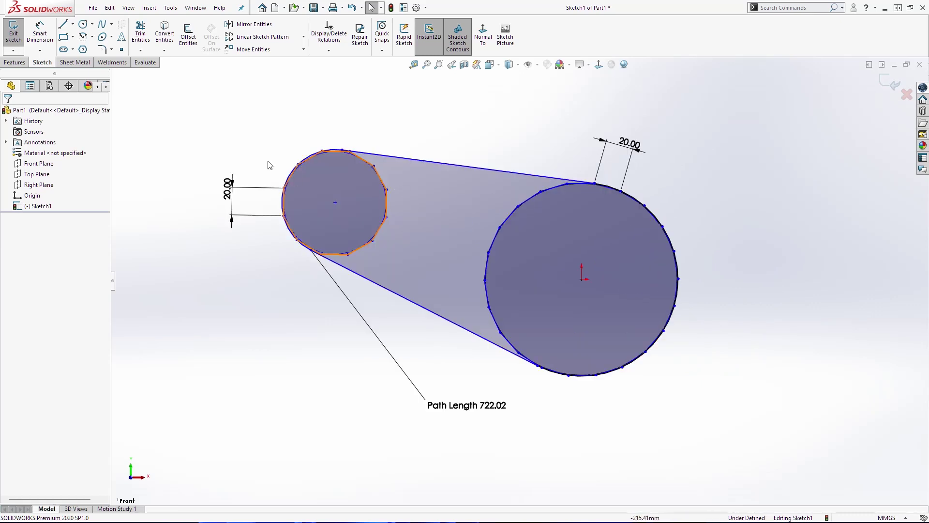
Convert the sides of the 12-sided polygon to construction geometry, keeping the chain outline as solid geometry
left_click_drag(228, 116, 404, 303)
scroll(314, 204, "down", 8)
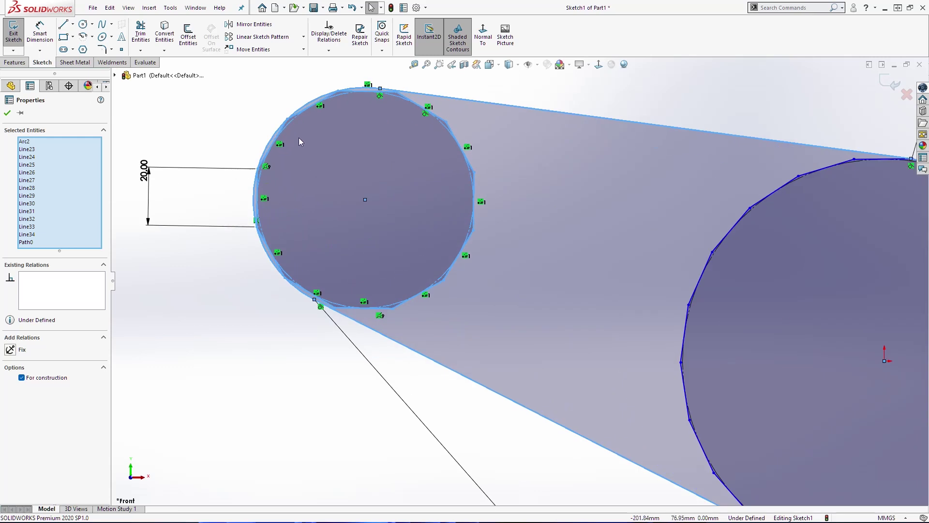
scroll(522, 287, "up", 4)
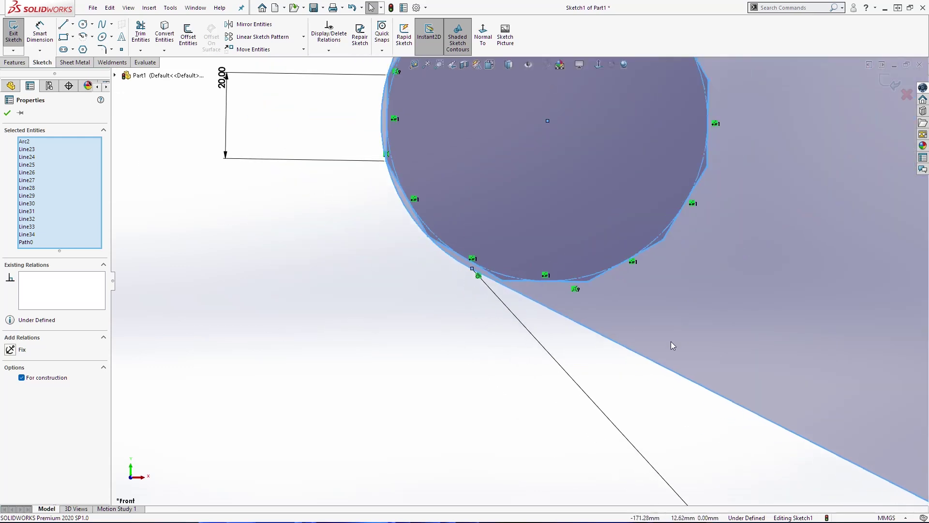
left_click(416, 224, "ctrl")
scroll(656, 278, "up", 4)
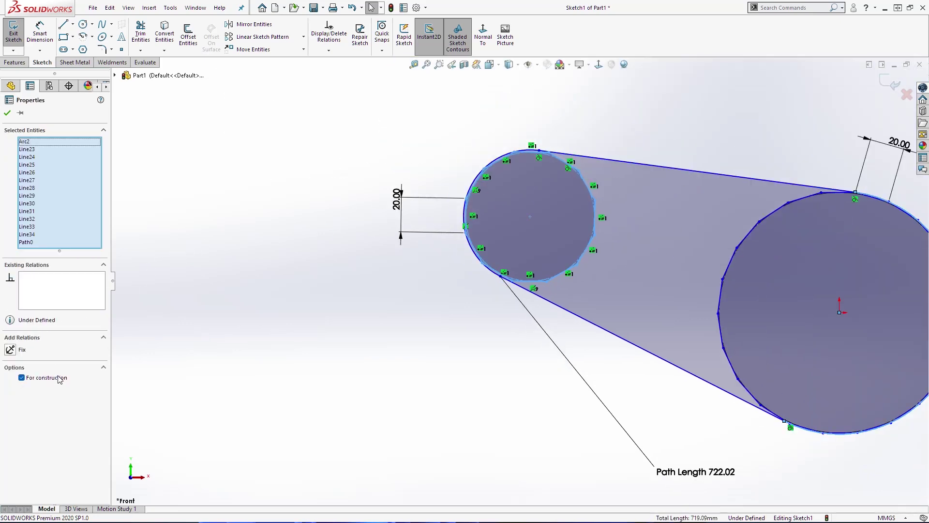
left_click(533, 398)
Convert the sides of the 22-sided polygon to construction geometry, leaving the two straight chain lines out of the selection
scroll(543, 403, "up", 4)
scroll(699, 400, "down", 3)
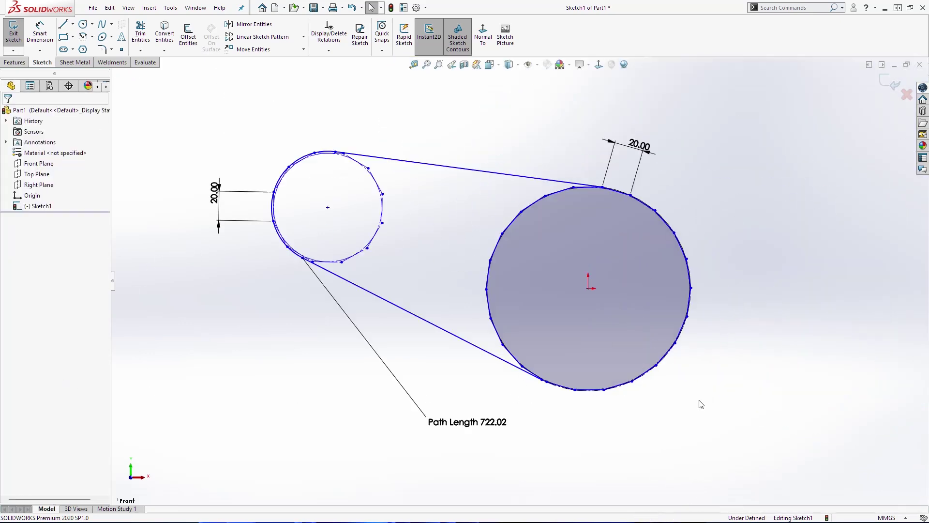
scroll(701, 404, "up", 1)
mouse_move(449, 96)
left_mouse_down()
mouse_move(577, 307)
mouse_move(695, 425)
mouse_move(729, 436)
mouse_move(580, 221)
mouse_move(430, 99)
left_mouse_up()
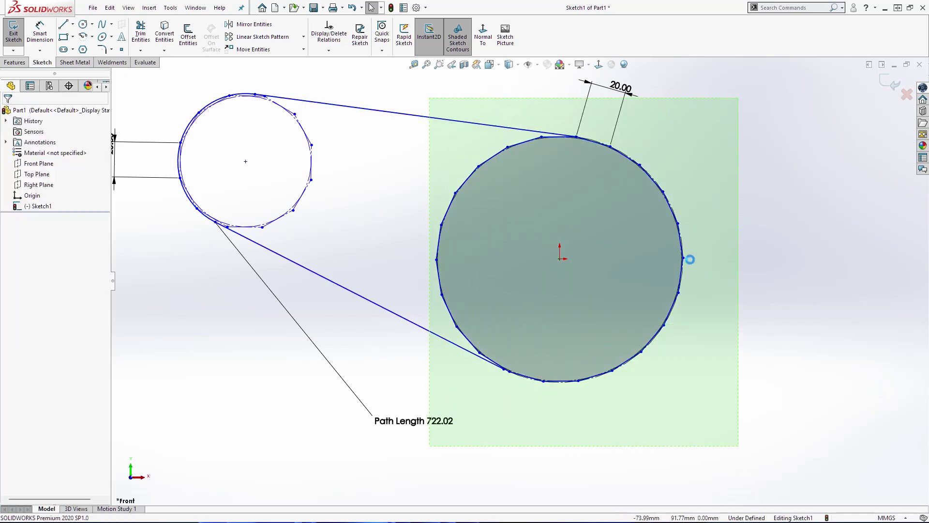
left_click_drag(759, 446, 417, 136)
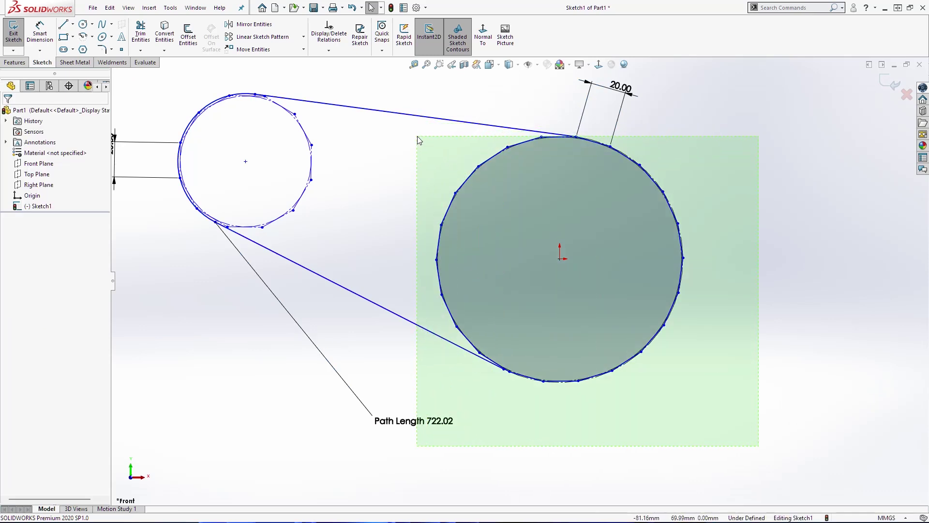
left_click_drag(417, 137, 417, 133)
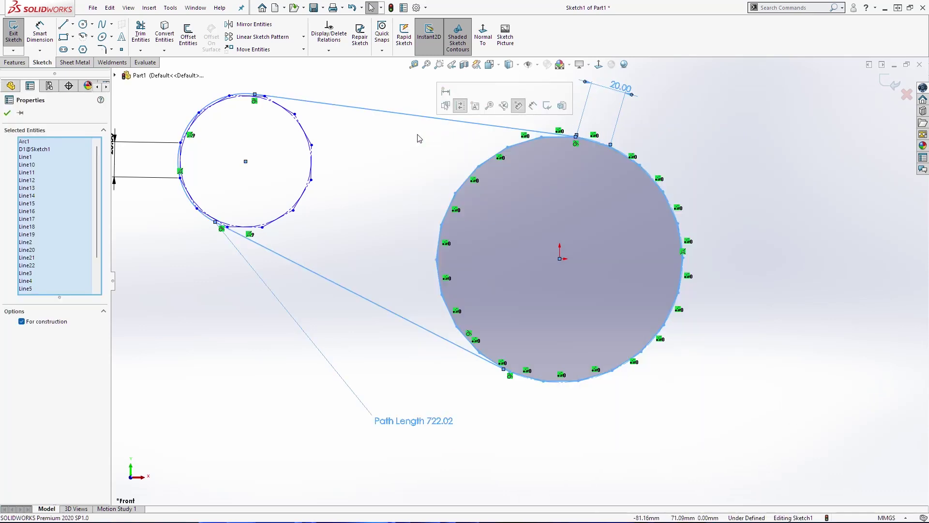
left_click(391, 112, "ctrl")
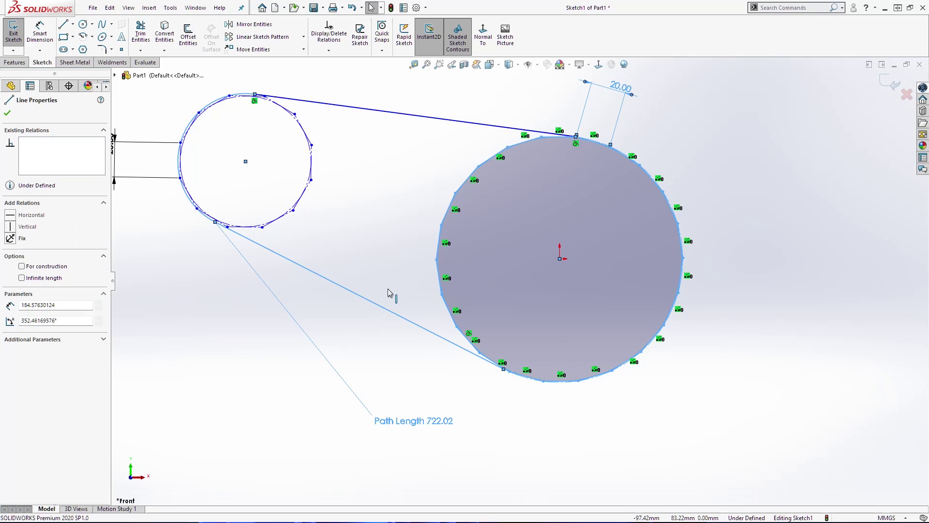
left_click(275, 254, "ctrl")
scroll(300, 108, "down", 3)
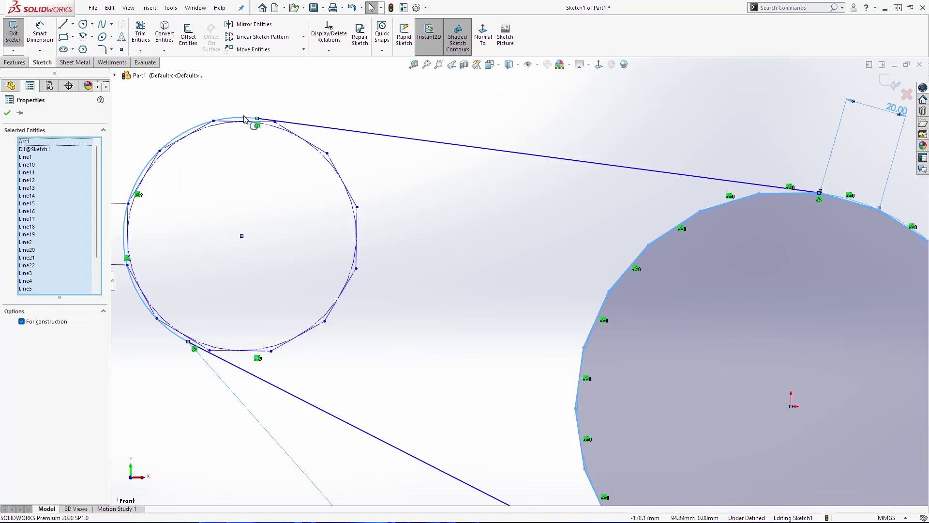
scroll(477, 291, "up", 3)
scroll(603, 311, "down", 6)
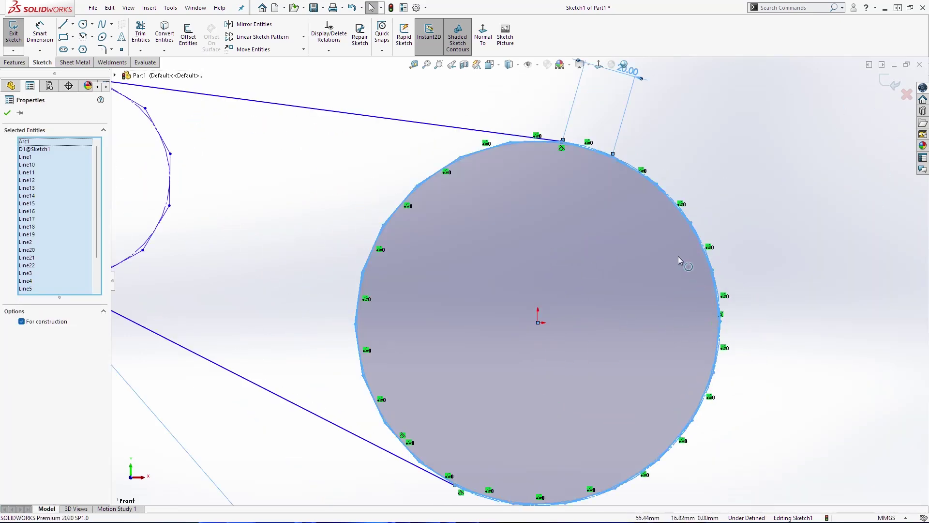
scroll(542, 186, "down", 4)
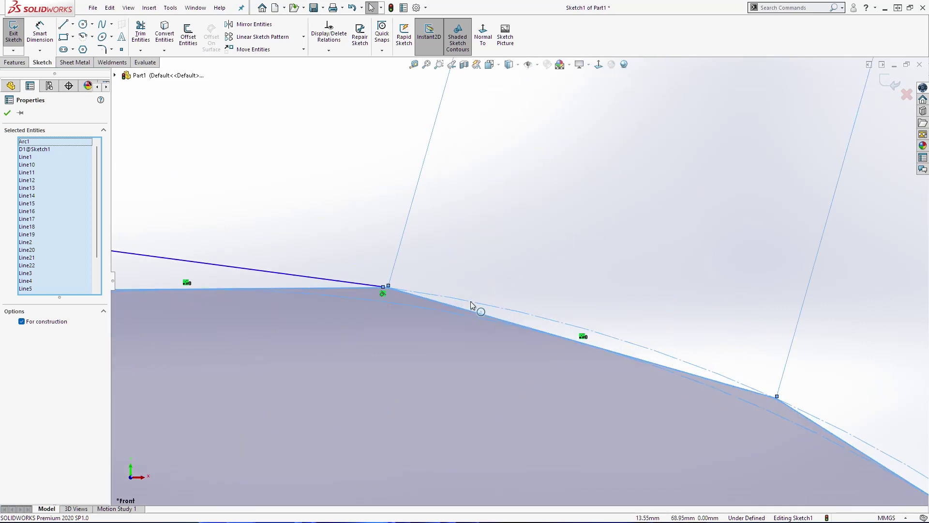
scroll(608, 363, "up", 10)
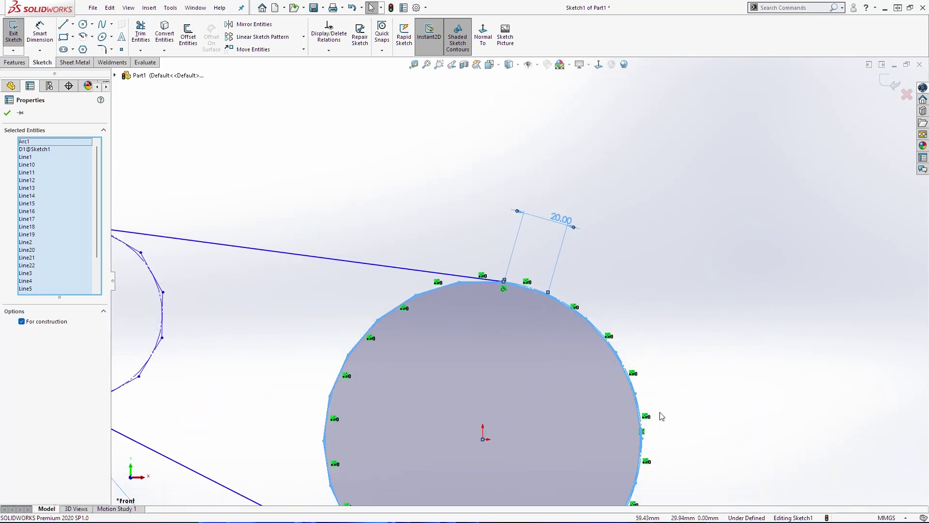
scroll(421, 342, "down", 5)
scroll(440, 290, "up", 5)
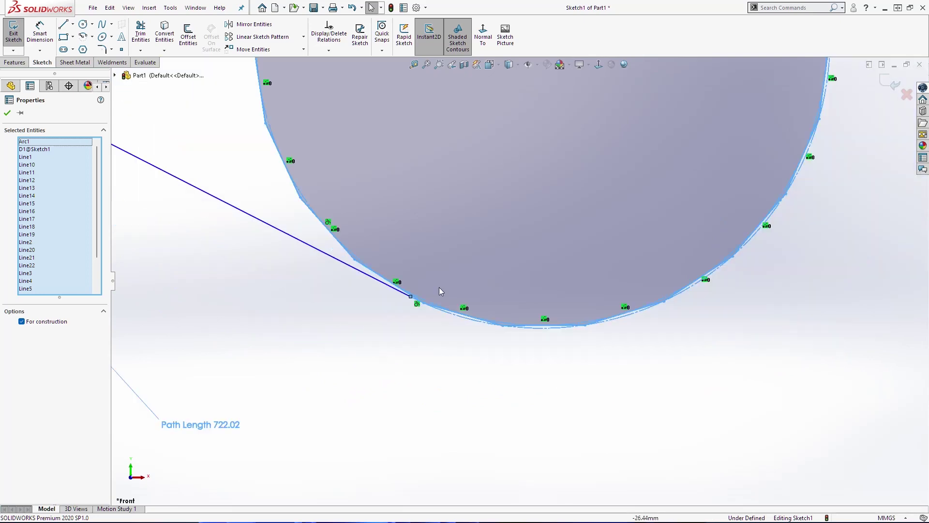
left_click(47, 322)
left_click(47, 322)
left_click(605, 314)
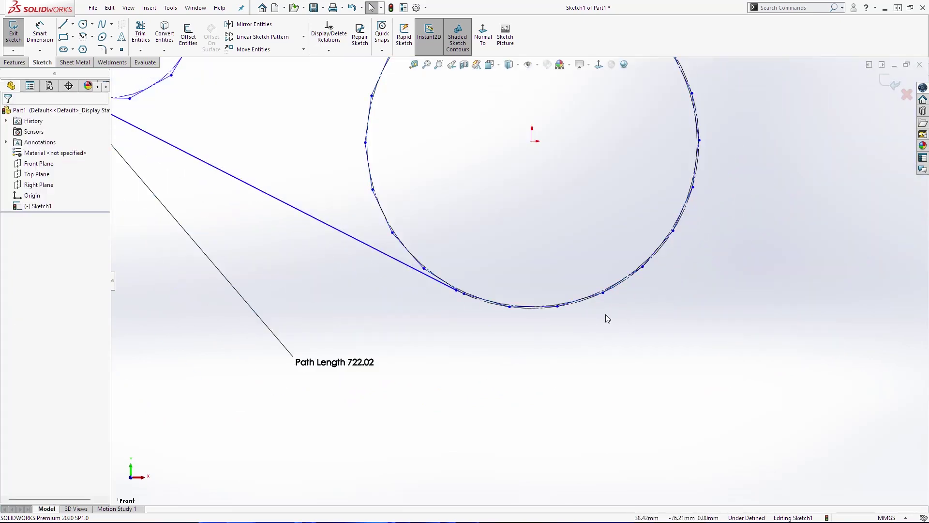
Change the large chain arc around the 22-sided polygon back from construction to solid geometry
left_click_drag(397, 314, 426, 185)
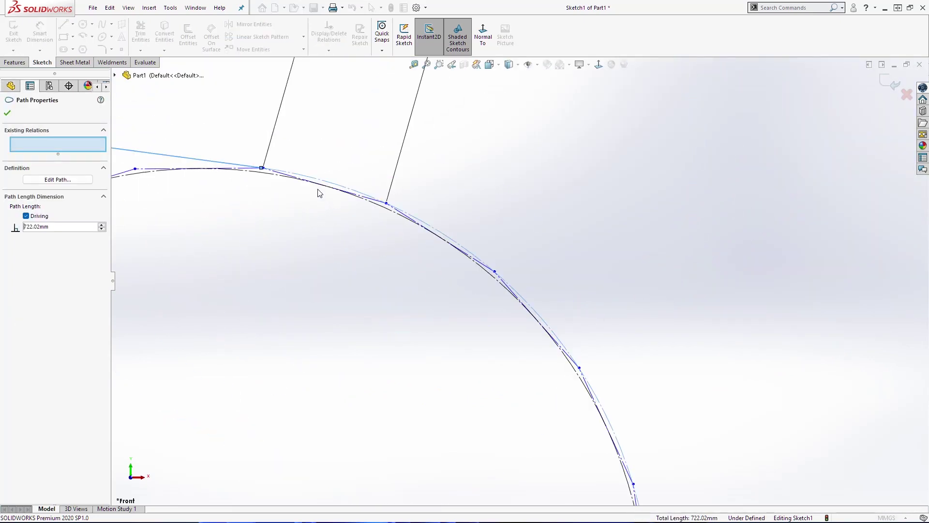
scroll(334, 187, "down", 4)
key("Escape")
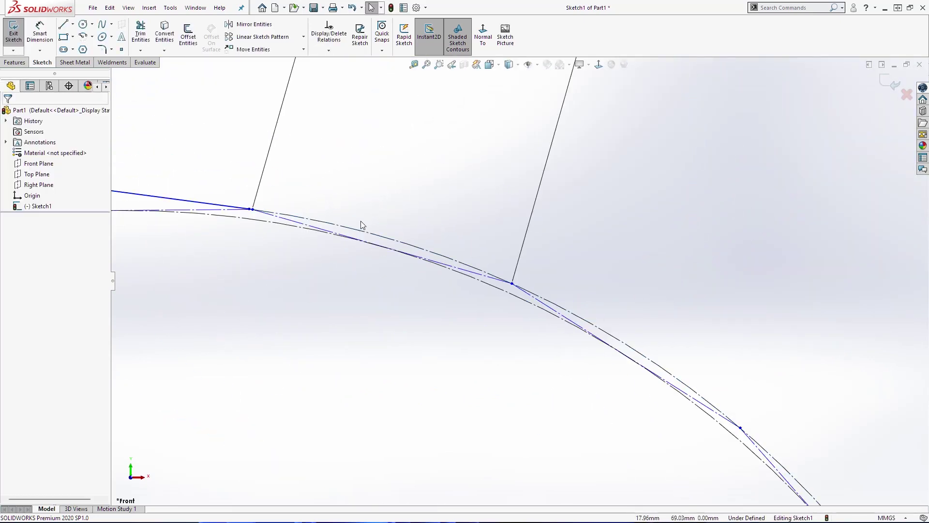
left_click(359, 230)
left_click(22, 194)
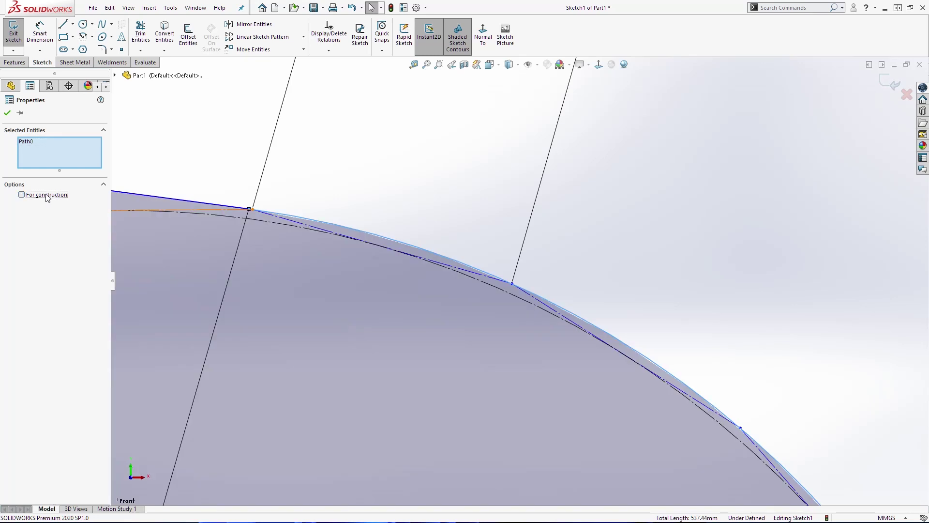
left_click(46, 198)
left_click(47, 198)
left_click(47, 197)
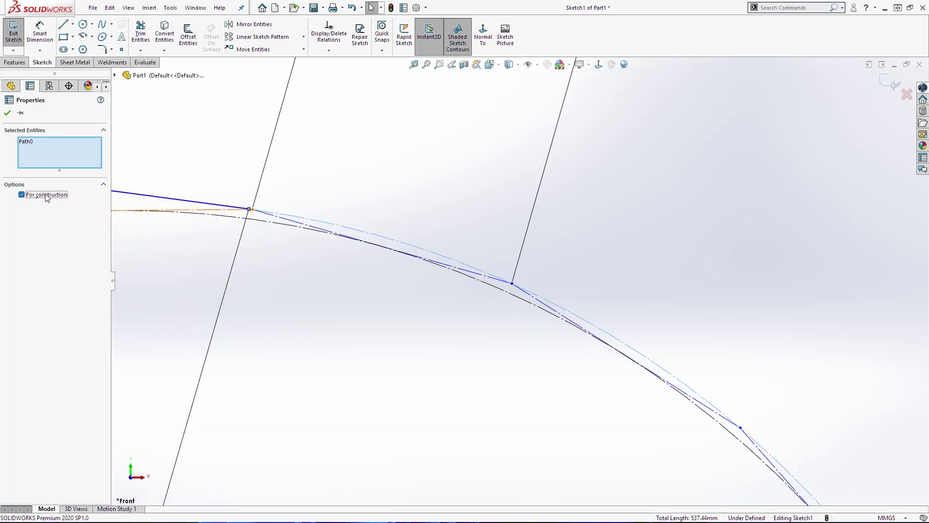
left_click(47, 198)
left_click(455, 195)
Save the part as Chain Drive and move the path length dimension above the chain outline
scroll(512, 304, "up", 3)
scroll(512, 304, "up", 3)
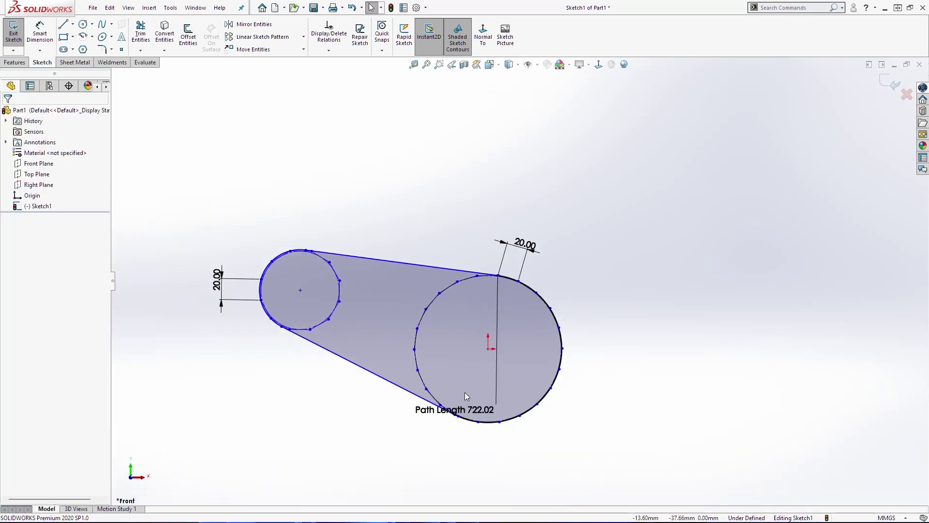
scroll(356, 329, "down", 4)
left_click(391, 328)
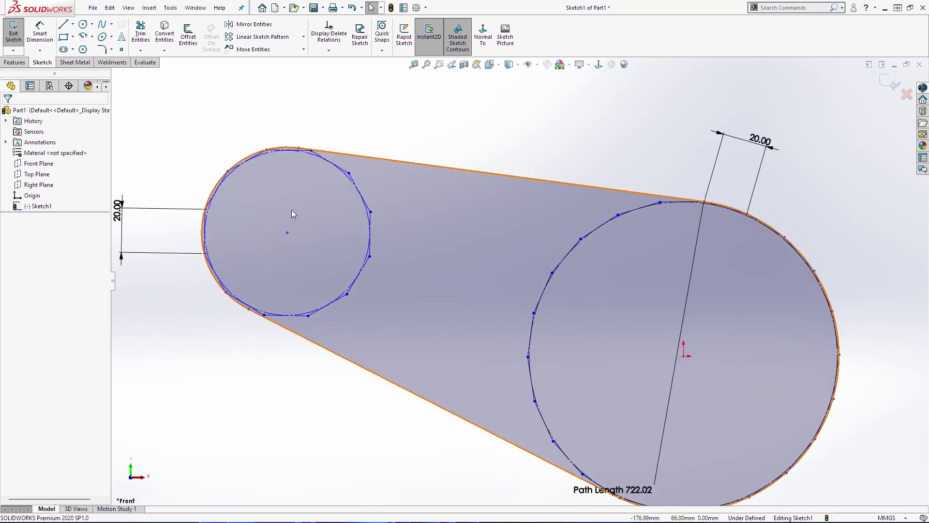
key("ctrl+s")
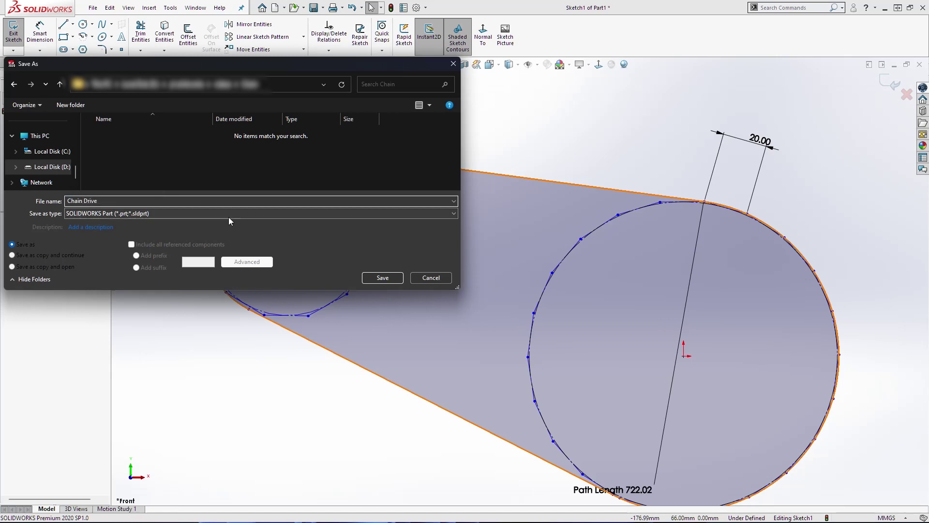
left_click(382, 278)
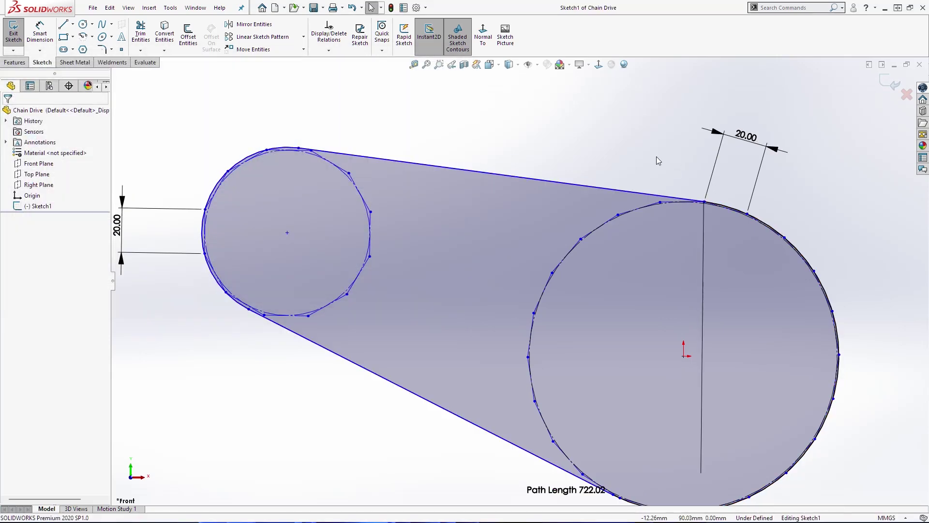
key("f")
mouse_move(562, 364)
left_mouse_down()
mouse_move(539, 181)
mouse_move(536, 188)
left_mouse_up()
Create a new part document and start a sketch on its Front Plane
left_click(93, 8)
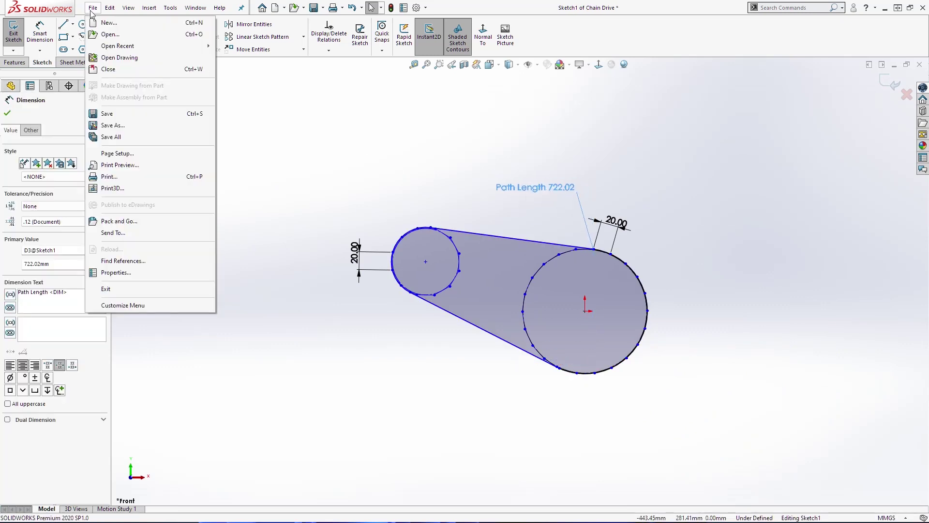
left_click(106, 23)
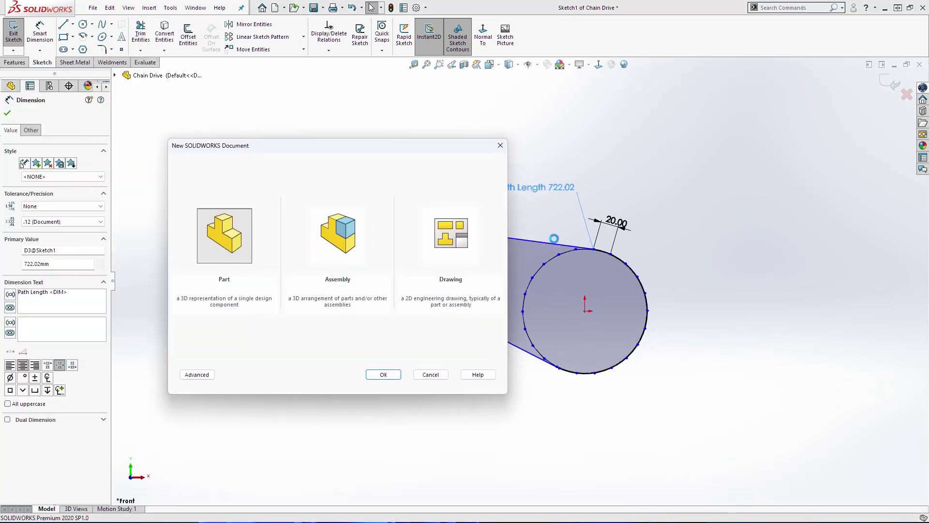
key("Return")
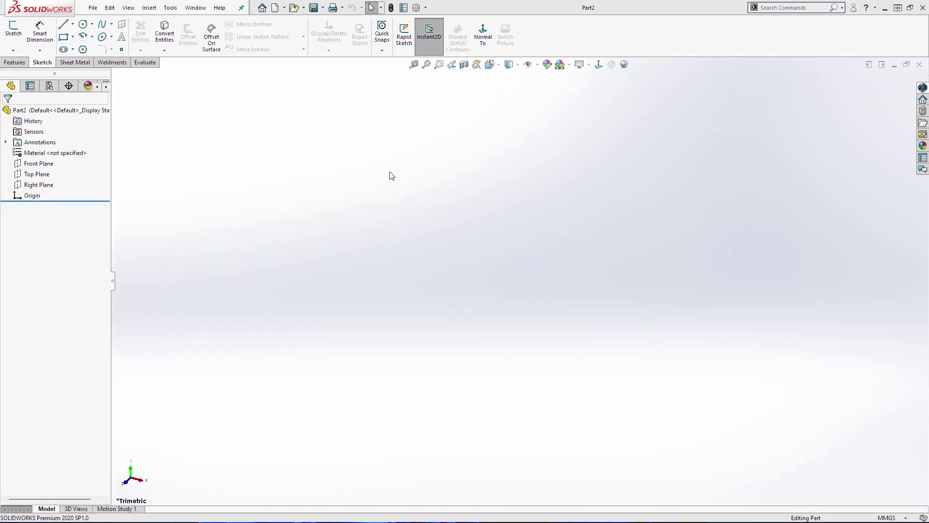
right_click(34, 163)
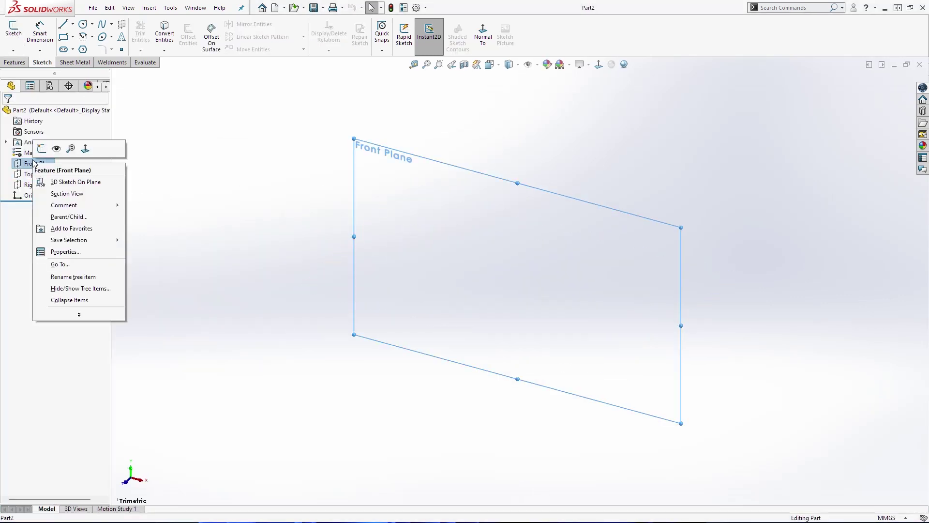
left_click(39, 149)
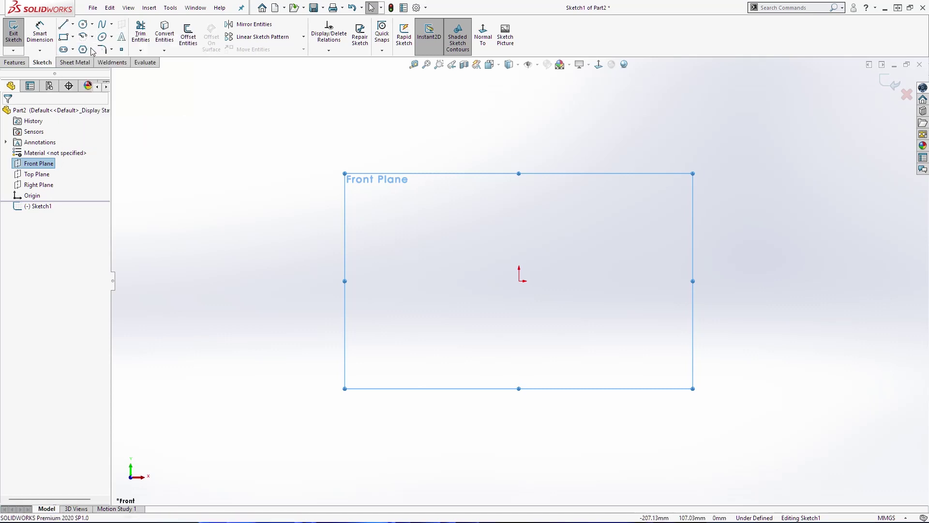
Sketch two concentric circles centred on the origin, the outer one about 24 mm in diameter
left_click(83, 24)
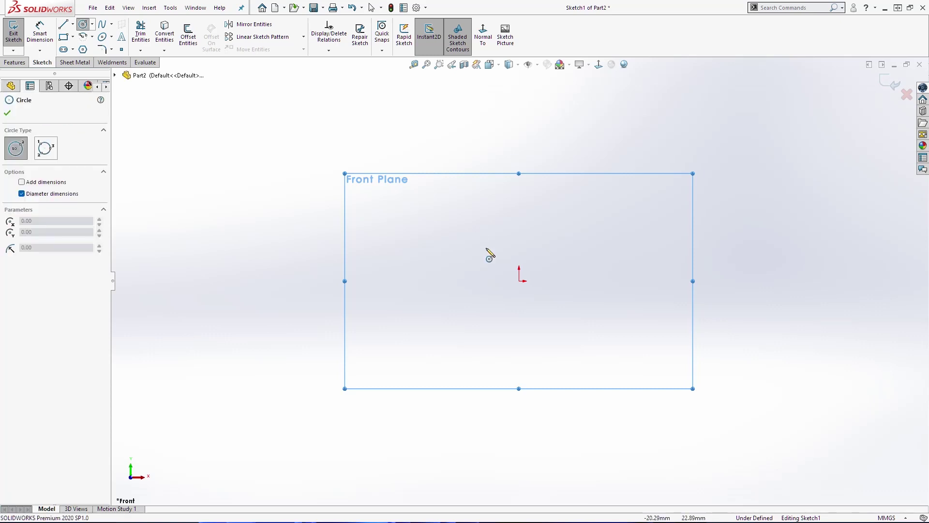
left_click(519, 280)
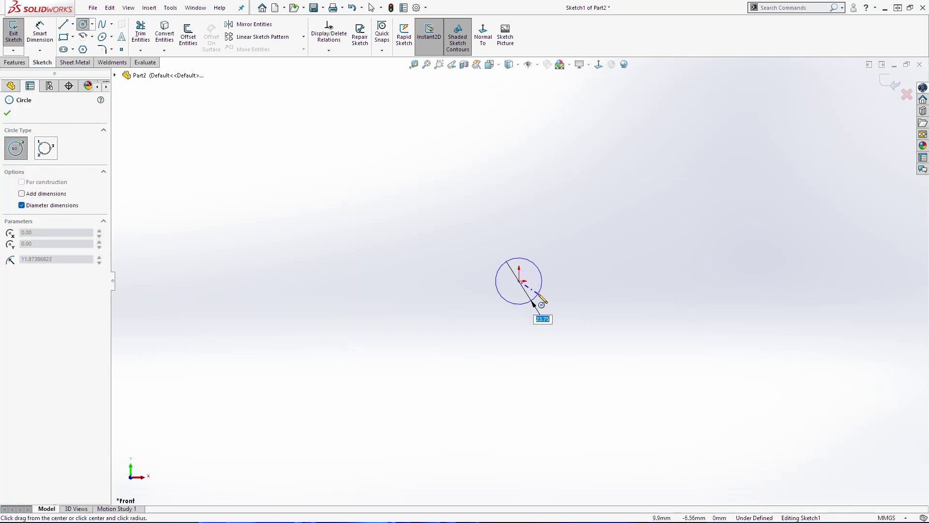
left_click(533, 300)
left_click(519, 281)
left_click(523, 295)
key("Escape")
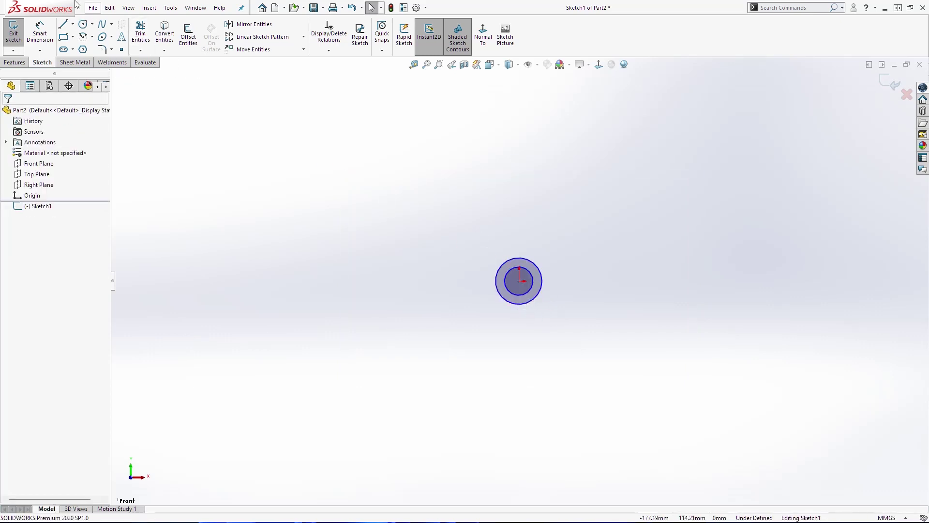
Dimension the outer circle's diameter as 8 mm and the inner circle's diameter as 5 mm
left_click(40, 35)
left_click(533, 262)
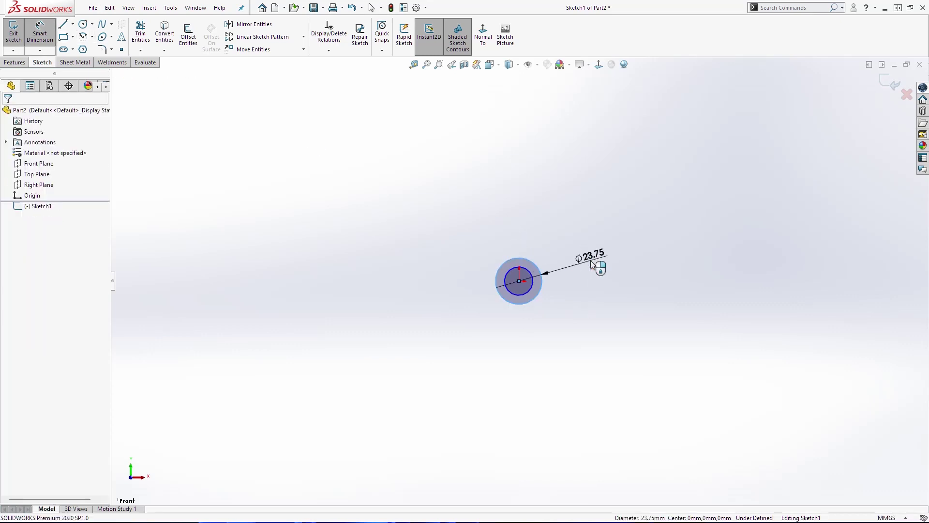
left_click(591, 261)
key("Return")
left_click(532, 274)
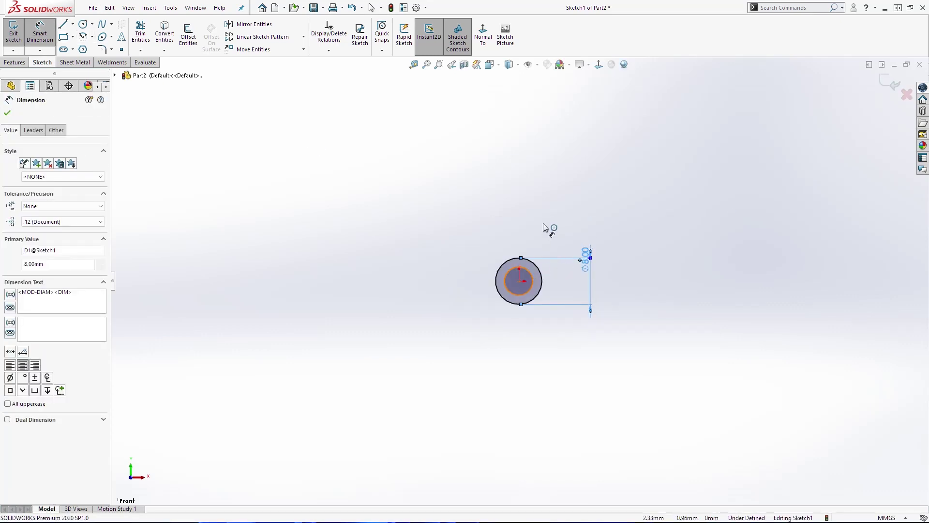
left_click(546, 227)
type("5")
key("Return")
key("Escape")
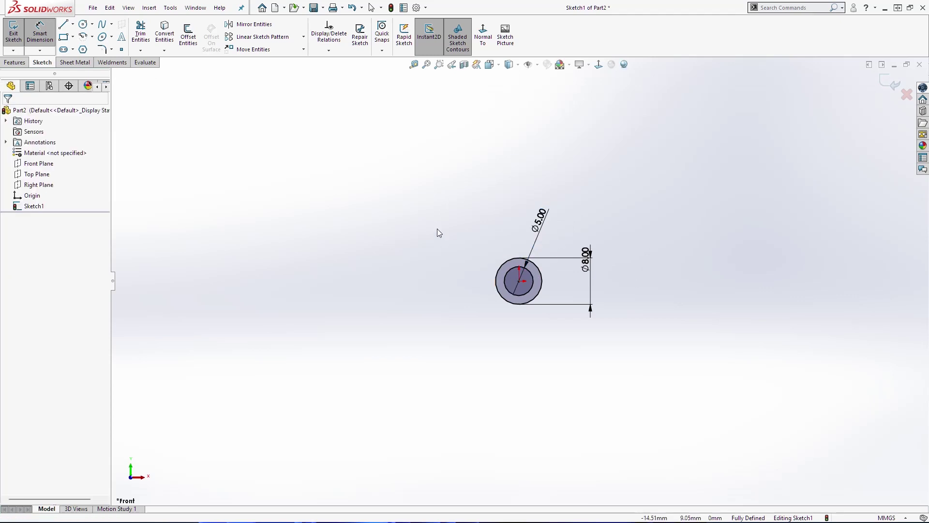
Create a linear sketch pattern of both circles along the X-axis with 2 instances spaced 20 mm apart
left_click_drag(435, 229, 633, 353)
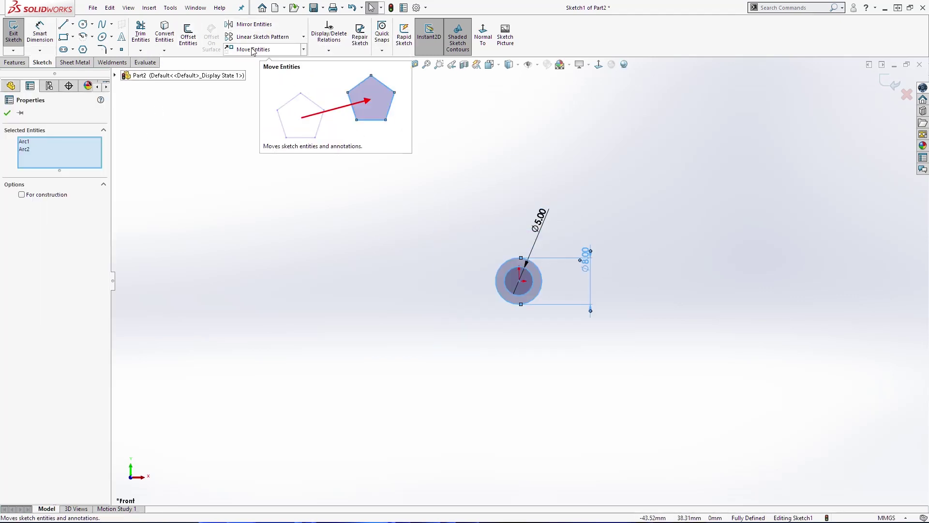
left_click(262, 37)
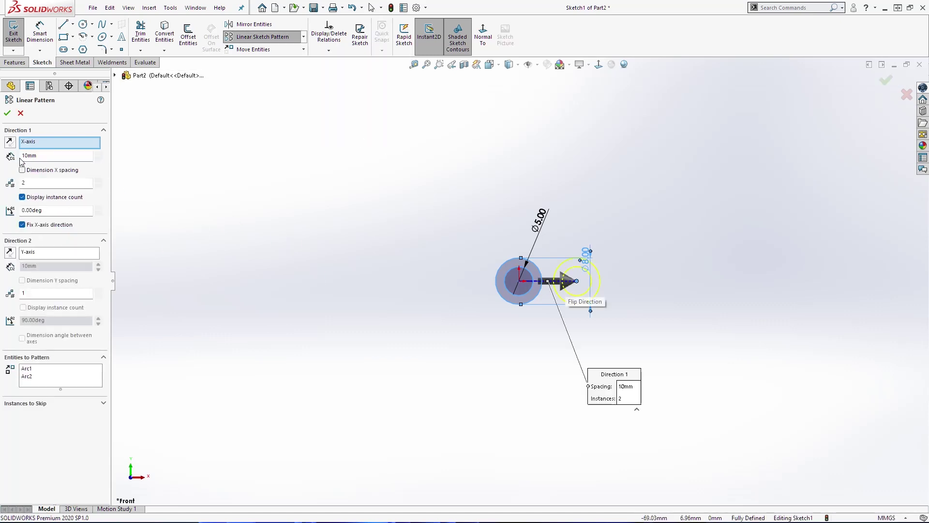
key("Return")
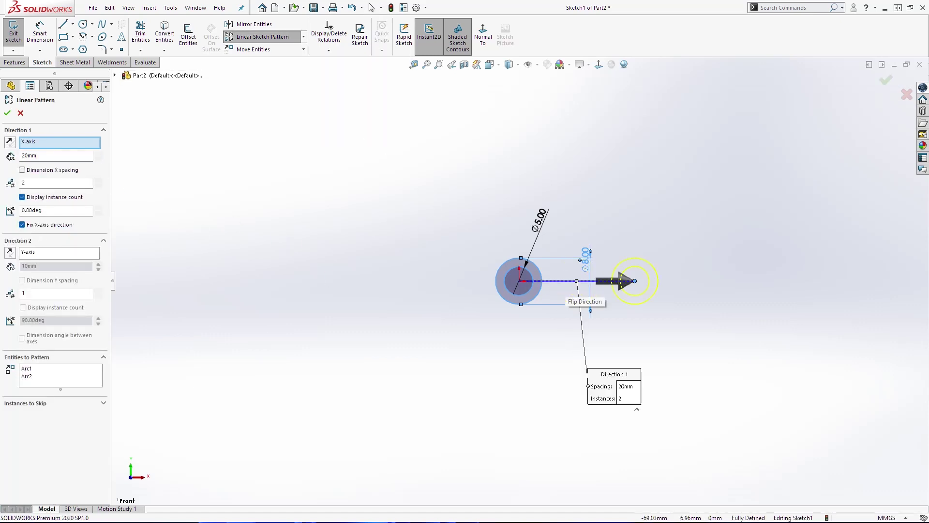
left_click(7, 114)
left_click(667, 340)
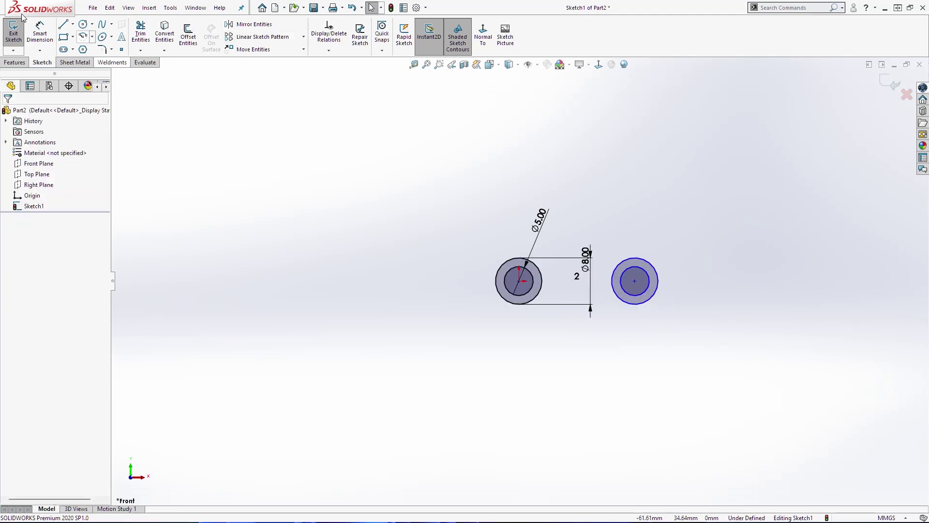
Dimension the centre-to-centre distance between the two pairs of concentric circles
left_click(40, 30)
left_click(634, 282)
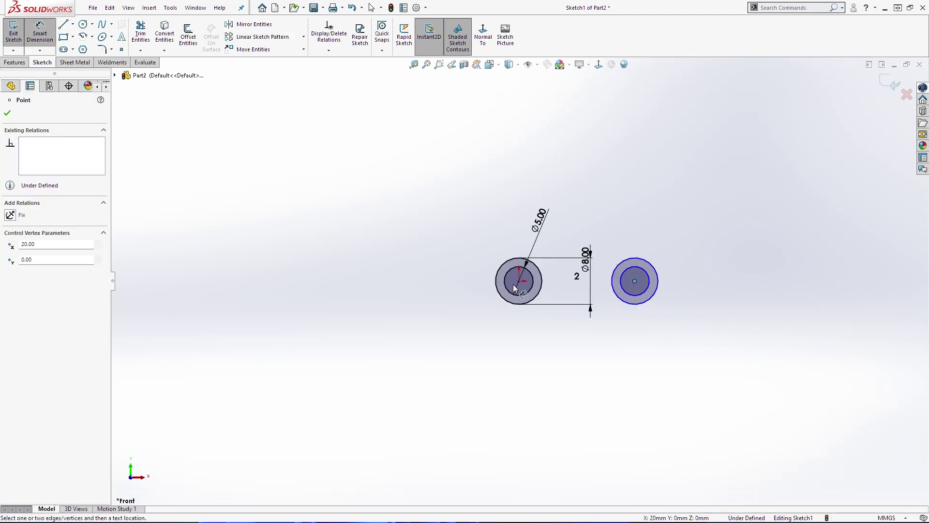
left_click(518, 281)
left_click(590, 355)
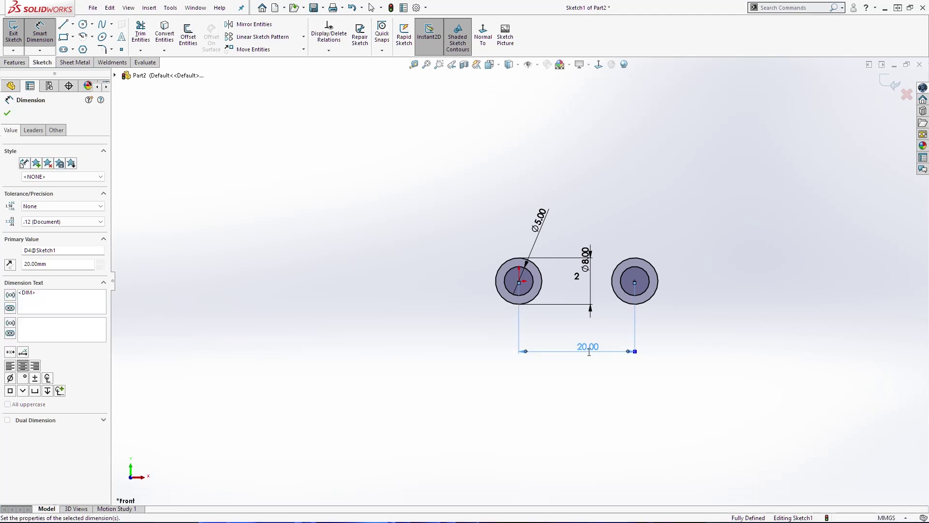
key("Escape")
Extrude both ring profiles 6 mm with the Mid Plane end condition
middle_click_drag(352, 265, 500, 324)
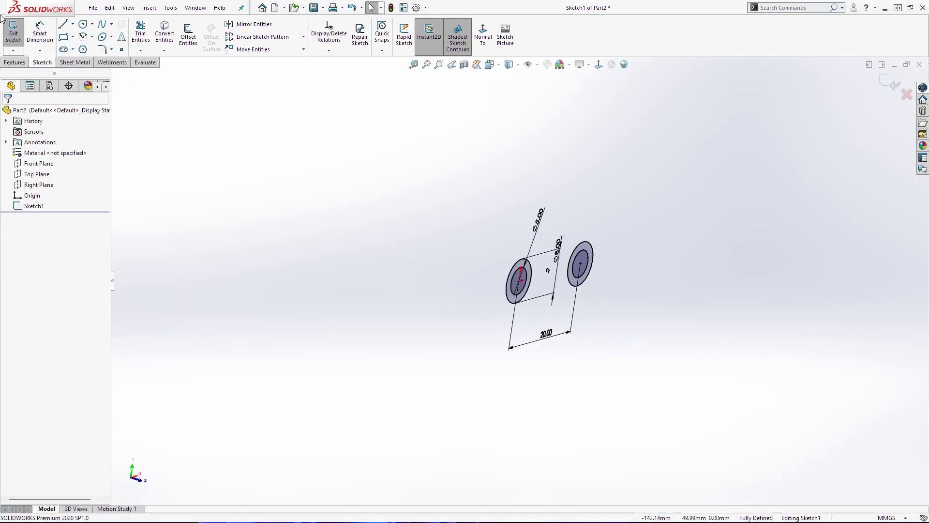
left_click(14, 62)
left_click(24, 45)
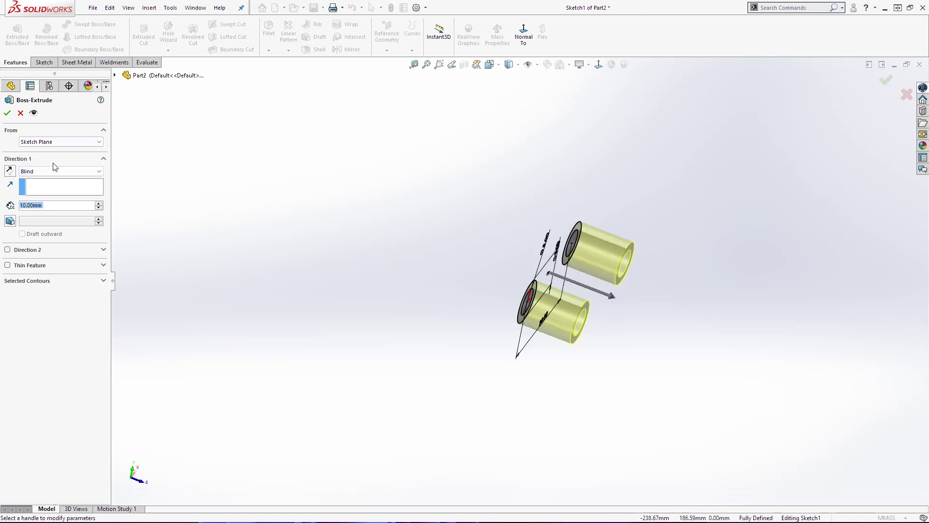
left_click(51, 172)
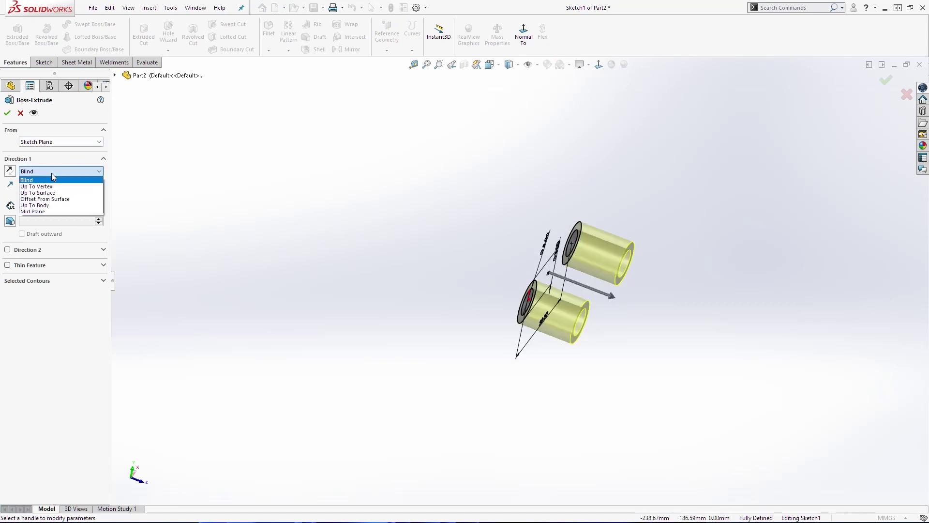
left_click(62, 213)
type("6")
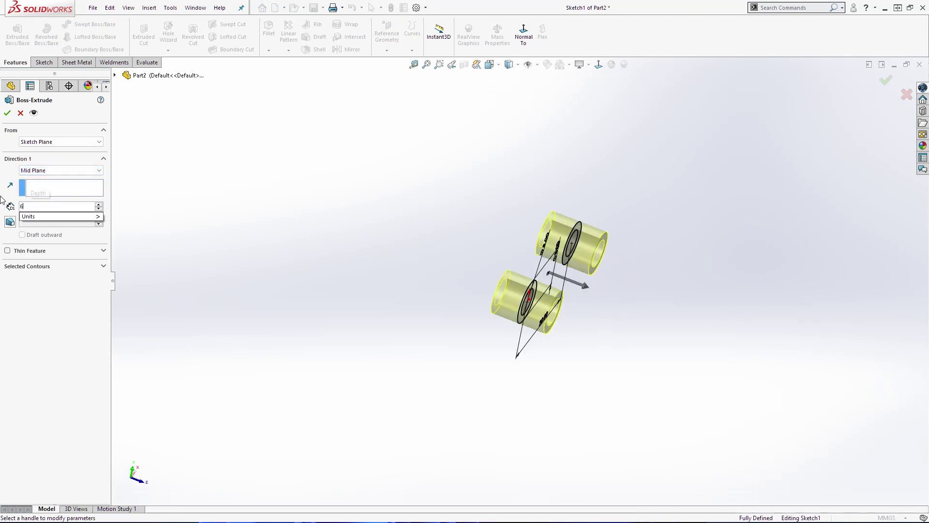
key("Return")
left_click(8, 113)
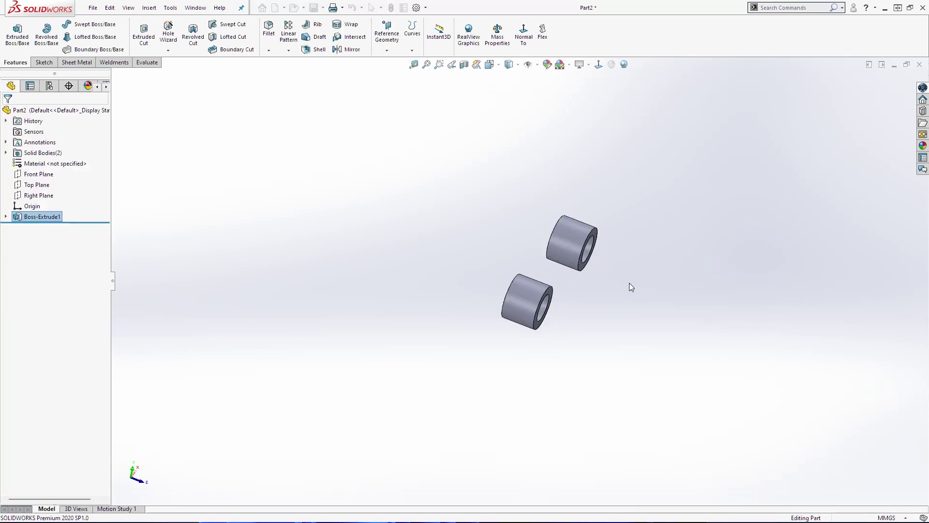
Orient the view to the front and start a sketch on the right roller's front ring face
scroll(629, 283, "up", 3)
middle_click_drag(573, 299, 496, 302)
key("space")
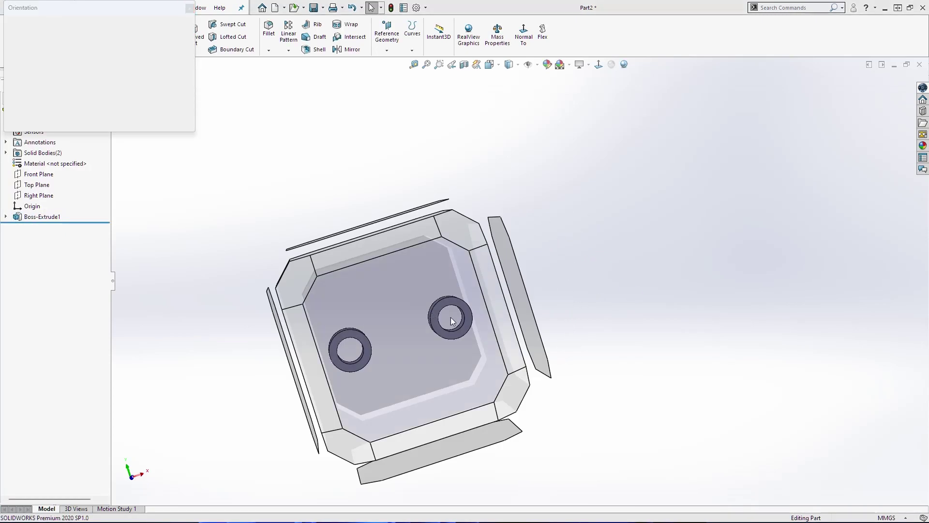
left_click(451, 317)
left_click(633, 282)
left_click(36, 59)
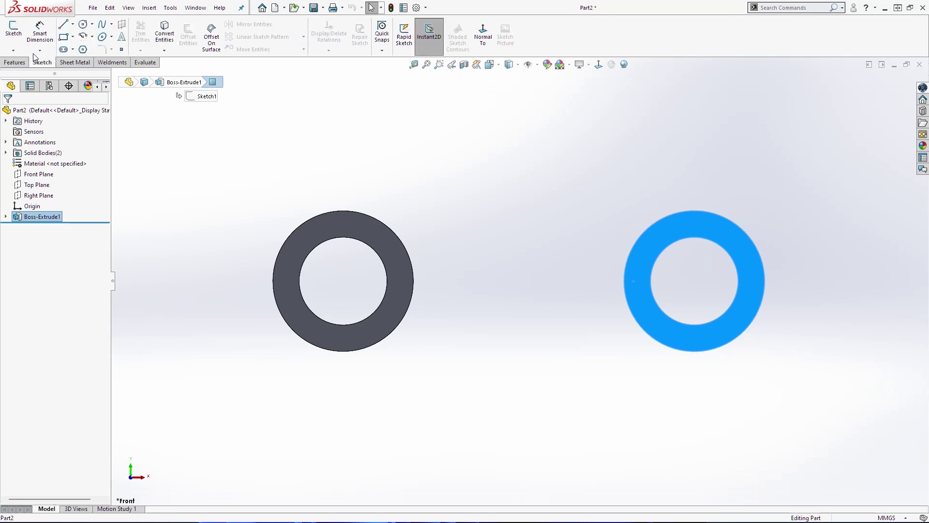
left_click(14, 32)
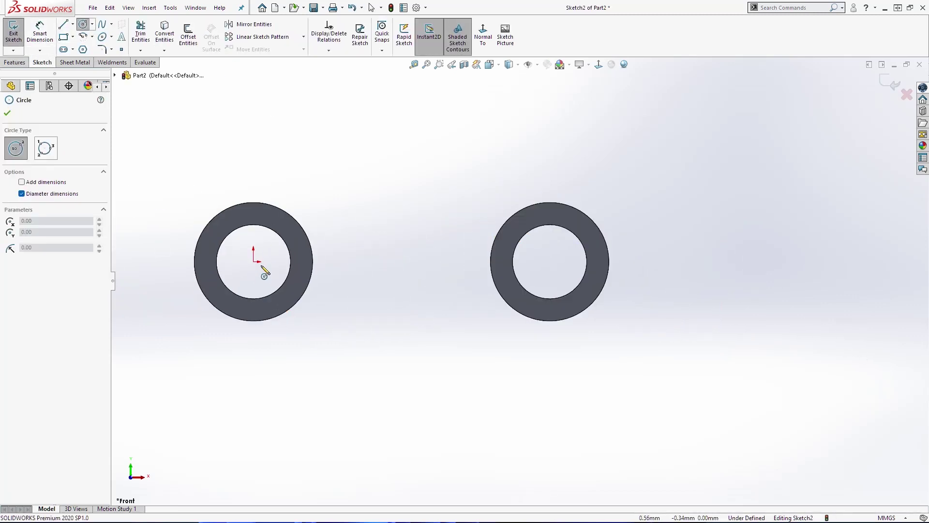
left_click(253, 262)
key("Escape")
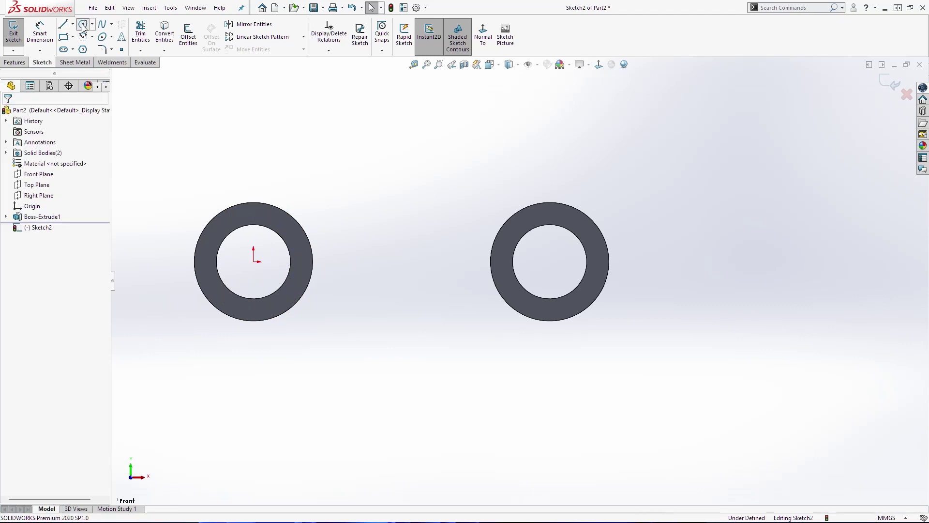
left_click(83, 24)
left_click(253, 261)
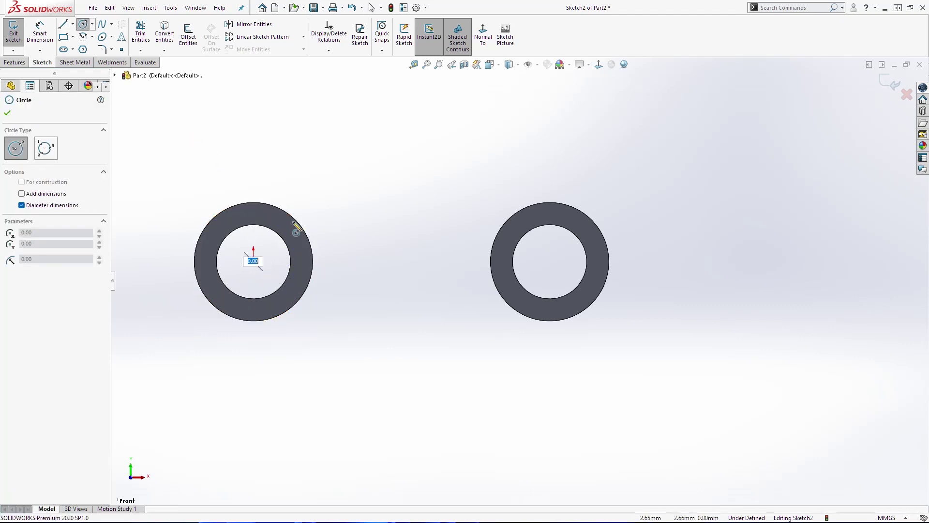
key("Escape")
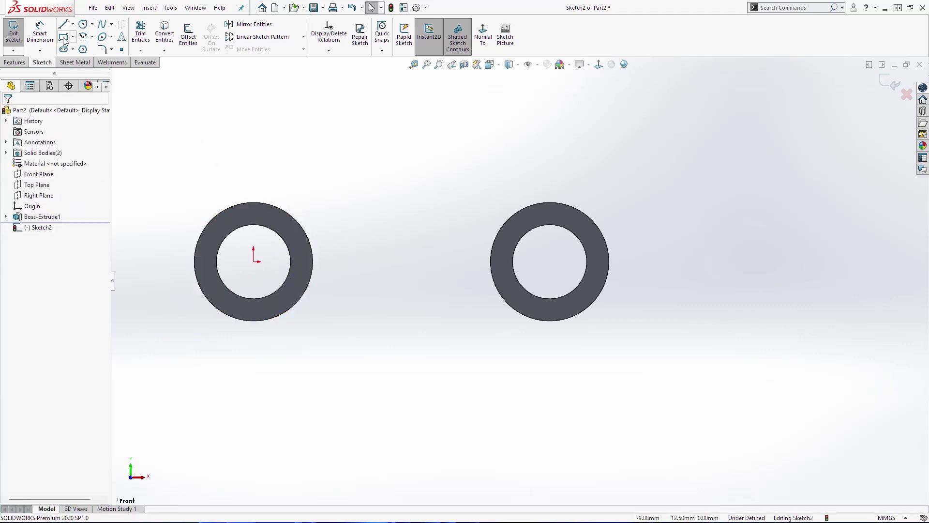
Sketch a circle about 10 mm in diameter around the roller at the origin and one about 10.8 mm around the other roller
left_click(84, 25)
left_click(253, 261)
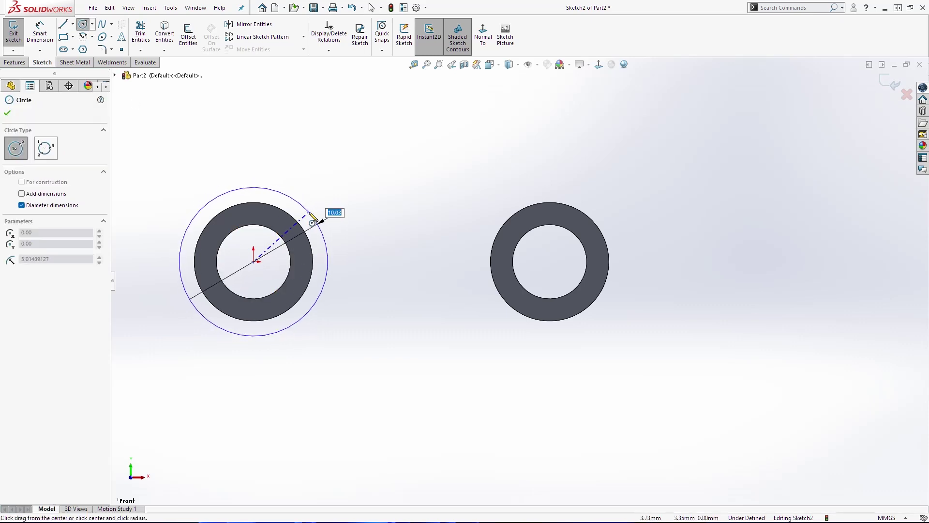
left_click(310, 213)
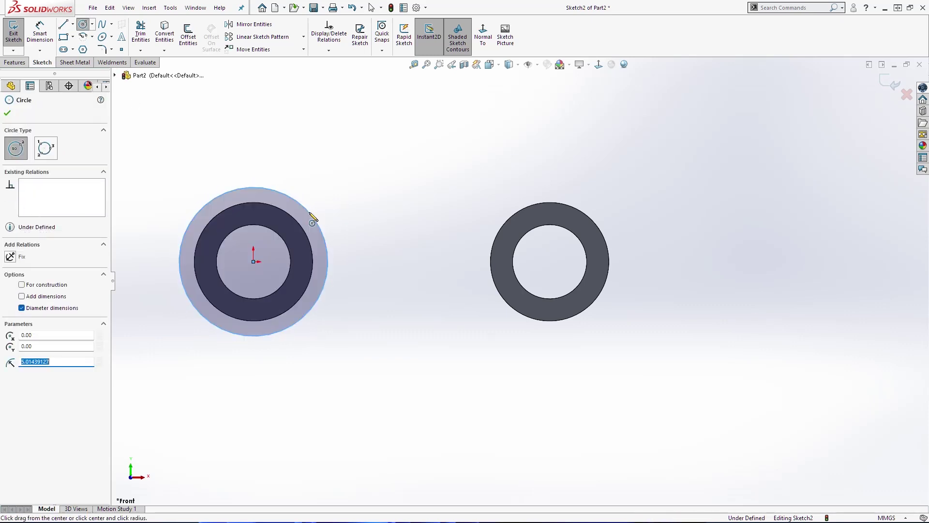
left_click(549, 262)
left_click(567, 340)
key("Escape")
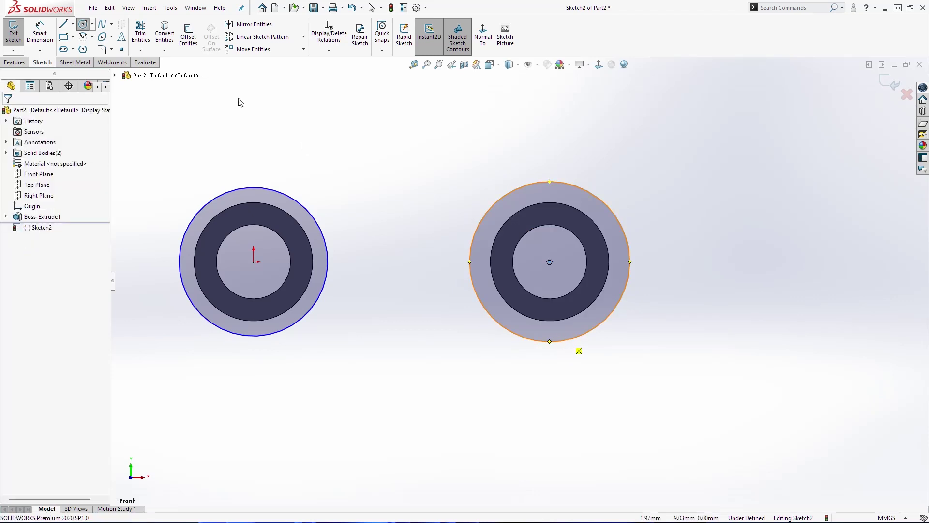
Dimension the diameter of the circle centred on the origin as 12 mm
left_click(39, 33)
left_click(254, 190)
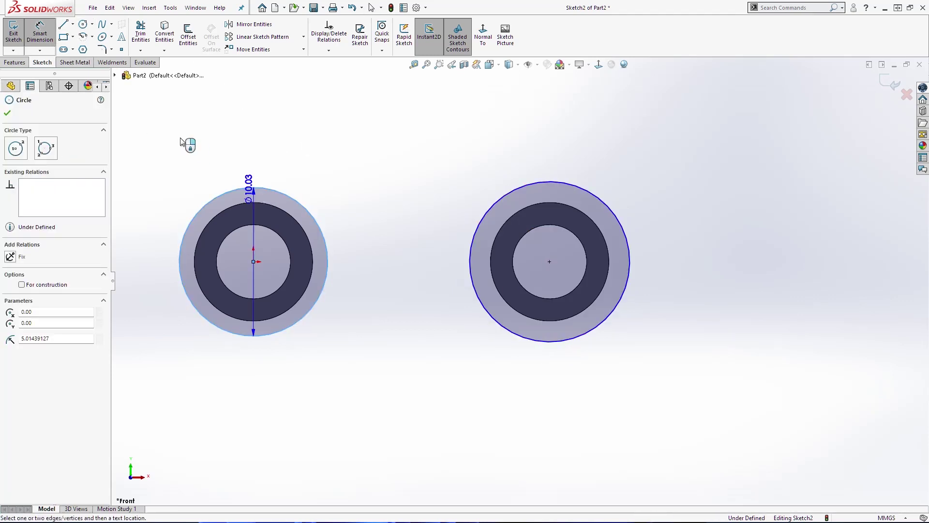
left_click(182, 138)
type("12")
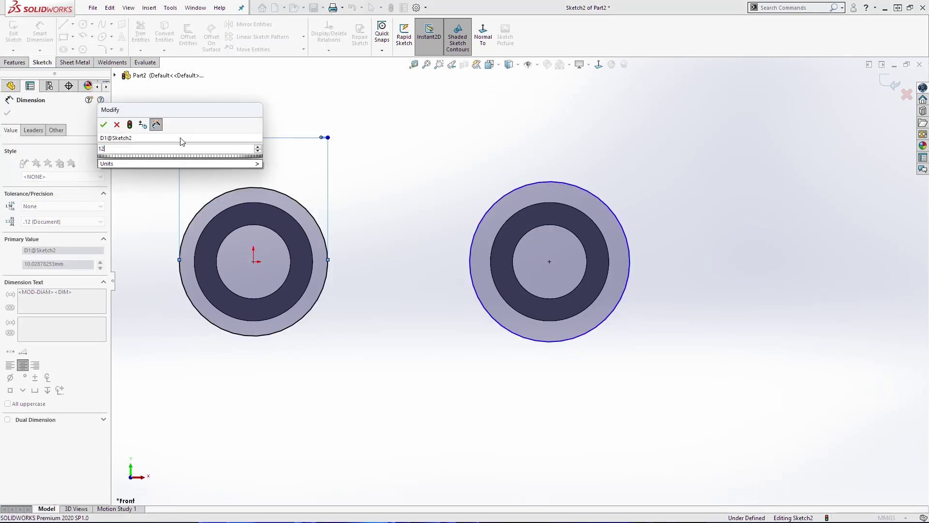
key("Return")
key("Escape")
Add an Equal relation between the two large circles around the rollers
scroll(467, 389, "up", 2)
left_click_drag(692, 416, 209, 116)
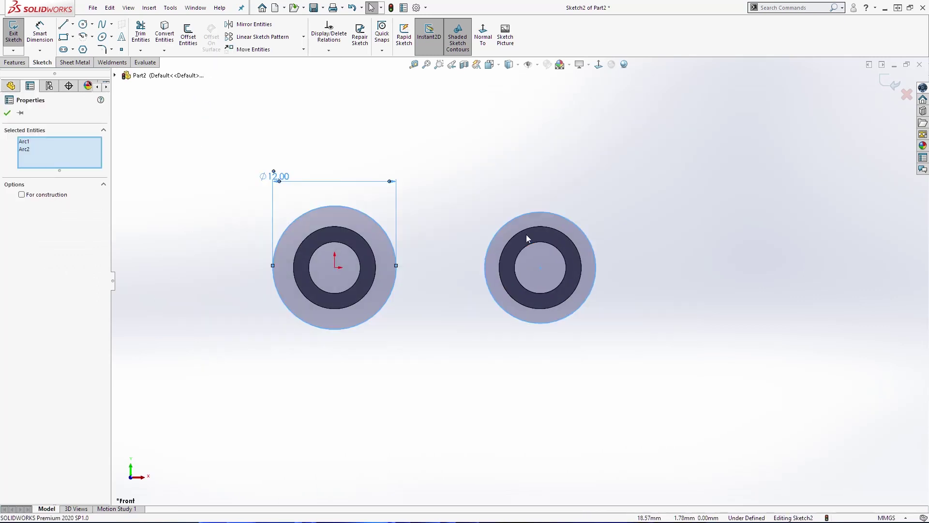
key("Escape")
left_click(521, 217)
left_click_drag(379, 223, 231, 277)
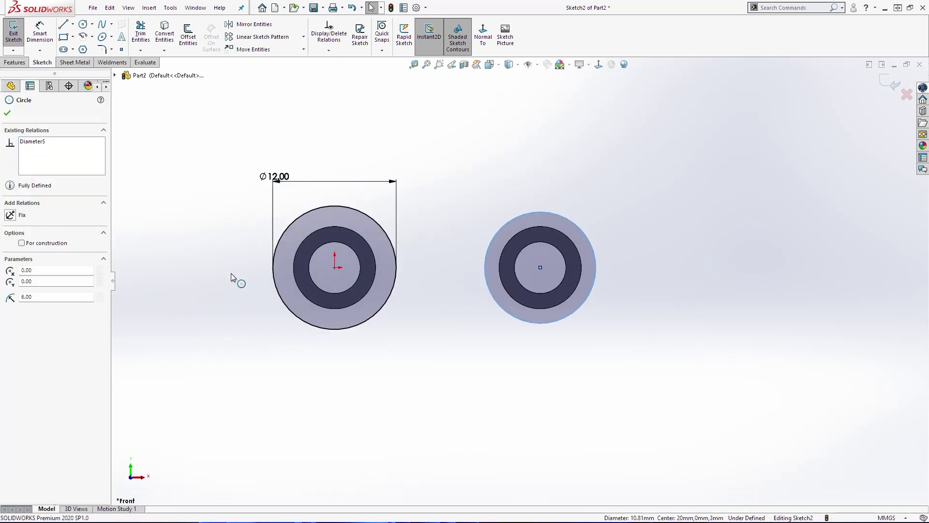
key("ctrl+a")
left_click(25, 304)
left_click(419, 241)
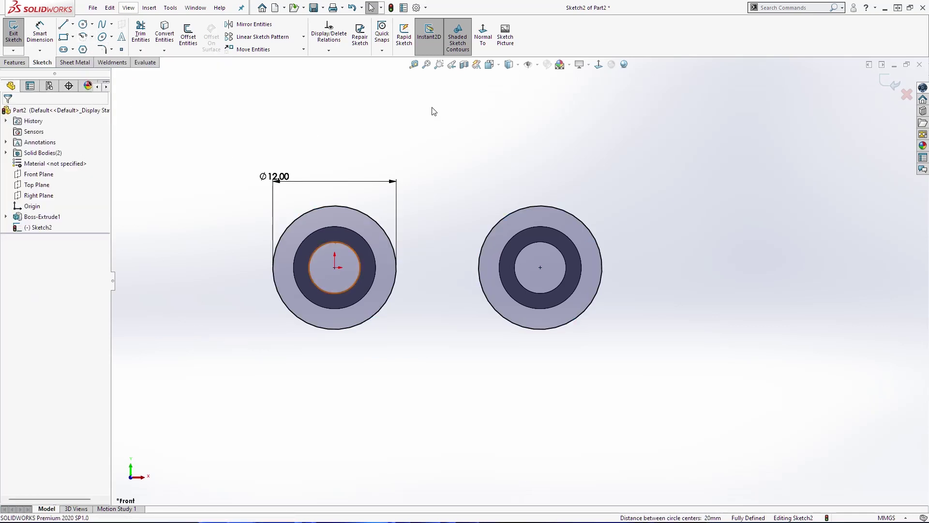
Sketch a downward-bulging centerpoint arc of about 9.7 mm radius bridging the upper sides of both circles, and trim its overhanging right end
left_click(83, 38)
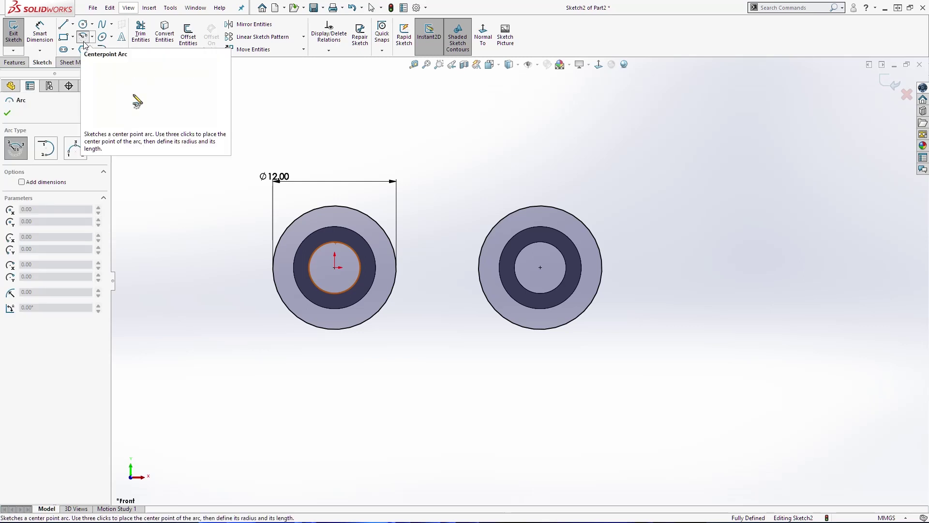
left_click(437, 144)
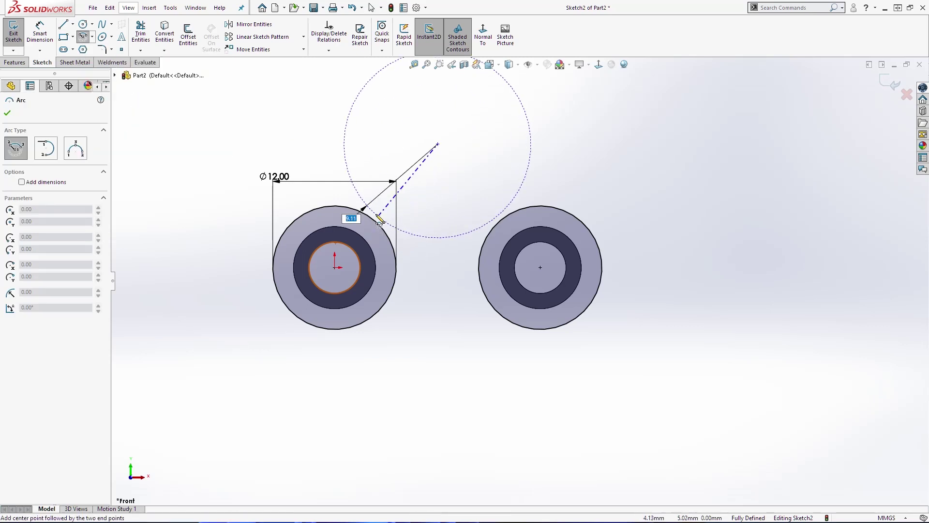
left_click(380, 225)
left_click(525, 206)
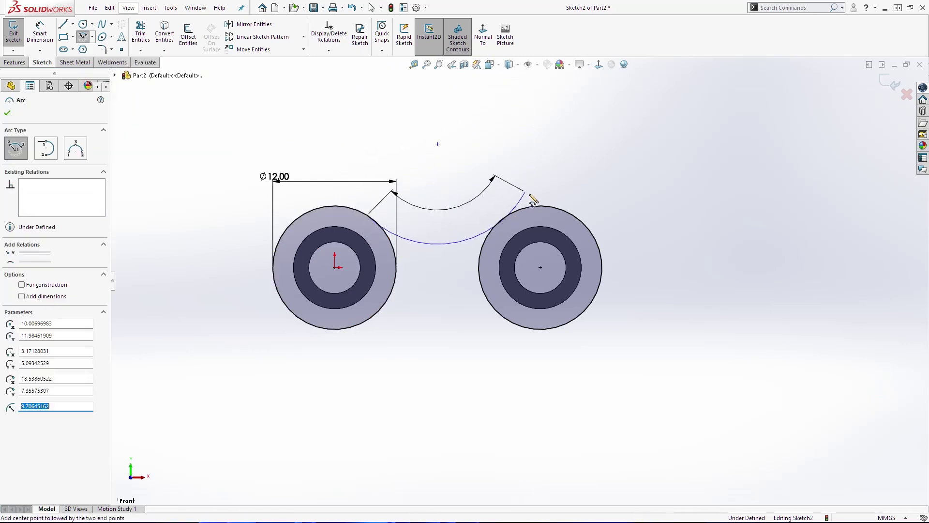
key("Escape")
left_click(139, 34)
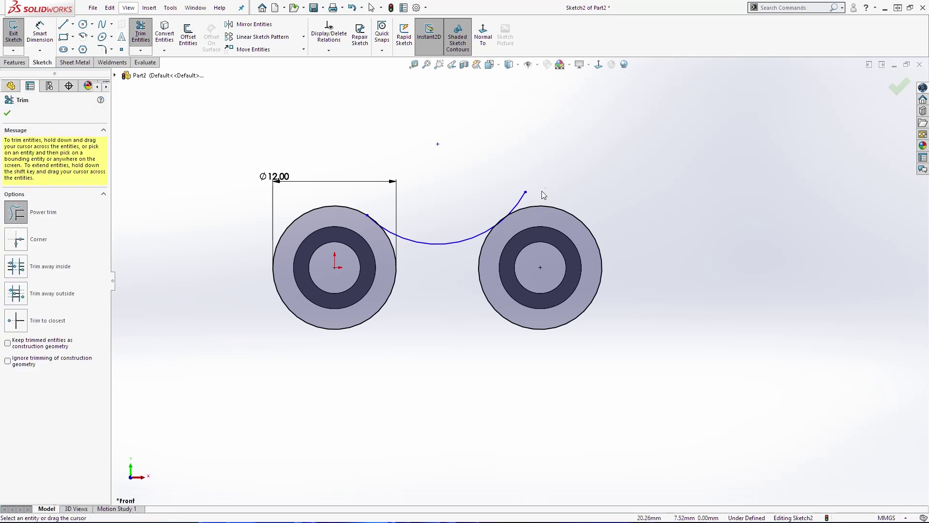
key("Escape")
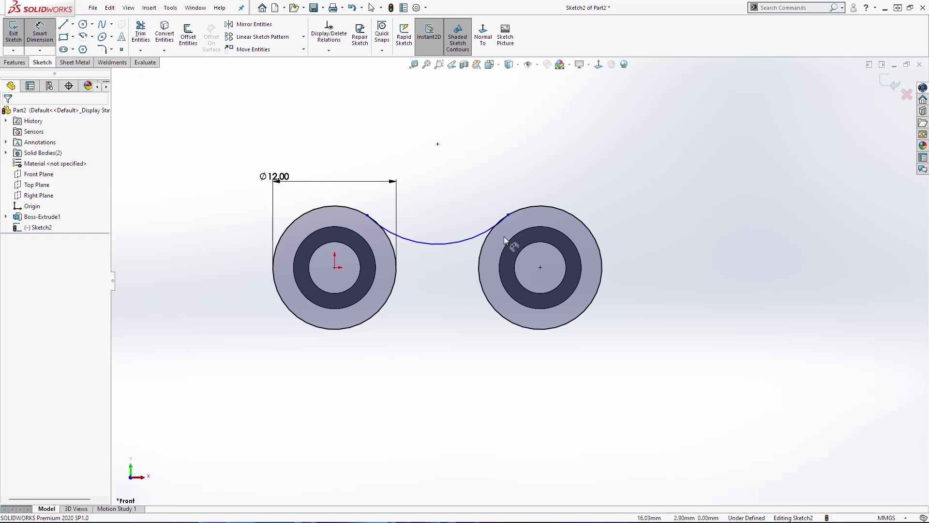
Make the bridging arc tangent to both the right and the left 12 mm circles
left_click(520, 207)
left_click(473, 237, "ctrl")
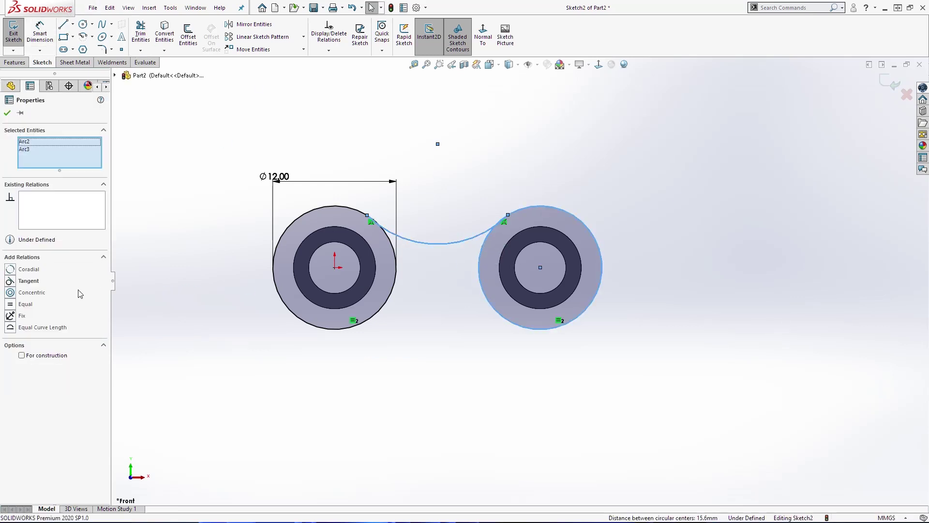
left_click(29, 280)
left_click(445, 235)
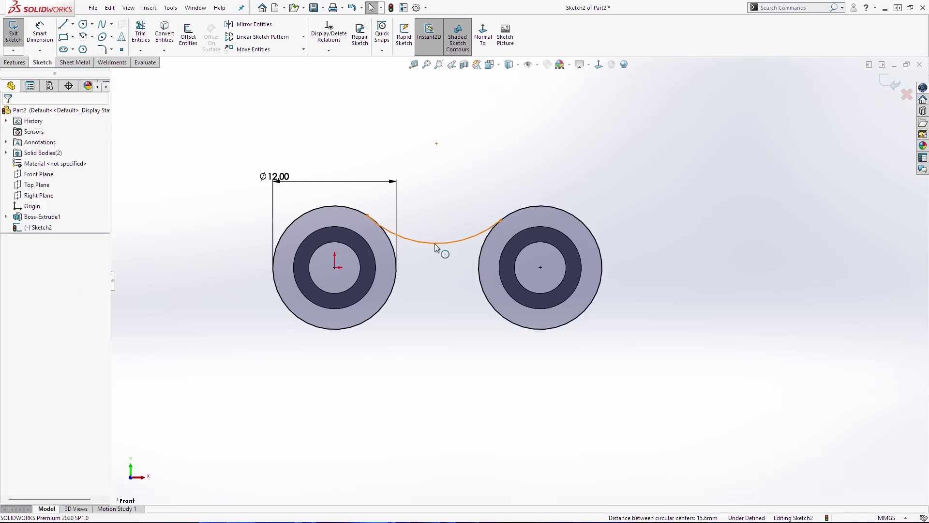
left_click(434, 243)
left_click(333, 205, "ctrl")
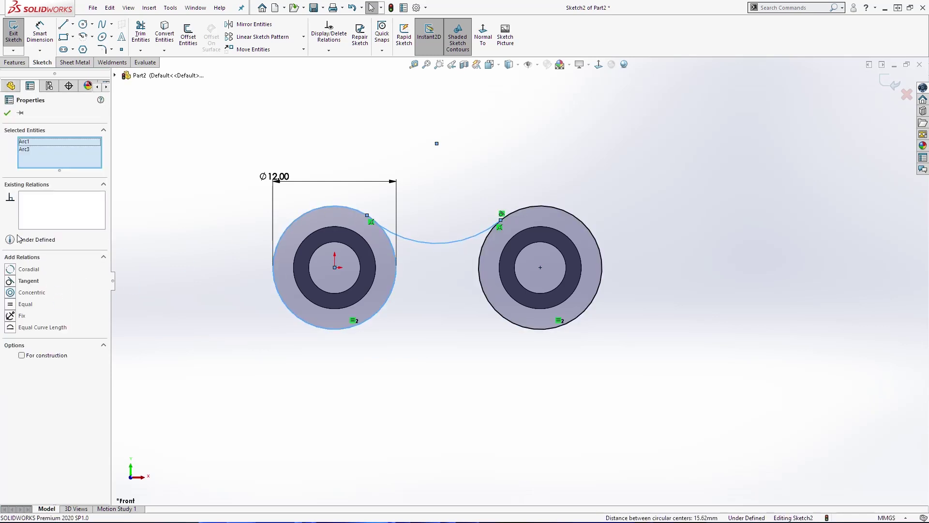
left_click(38, 283)
key("Escape")
Dimension the bridging arc's radius as 18 mm
left_click(47, 42)
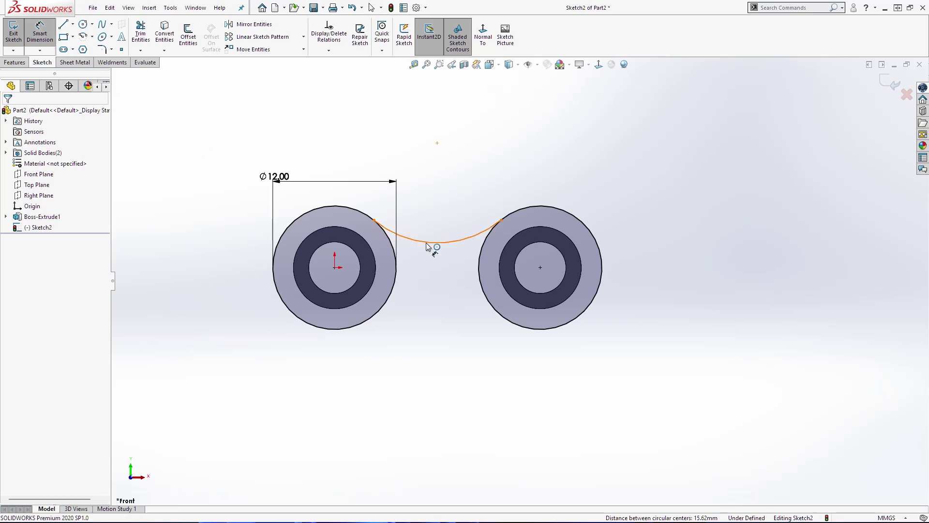
left_click(438, 242)
left_click(441, 305)
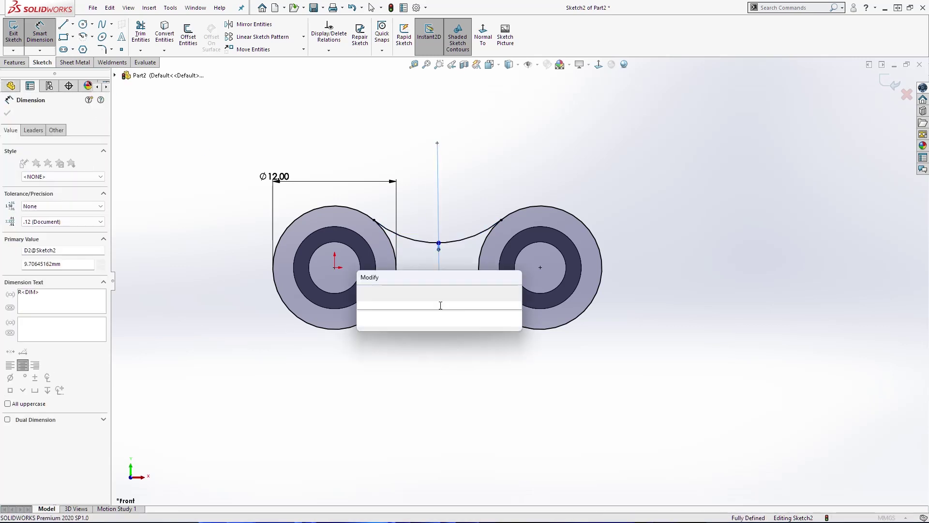
type("18")
key("Return")
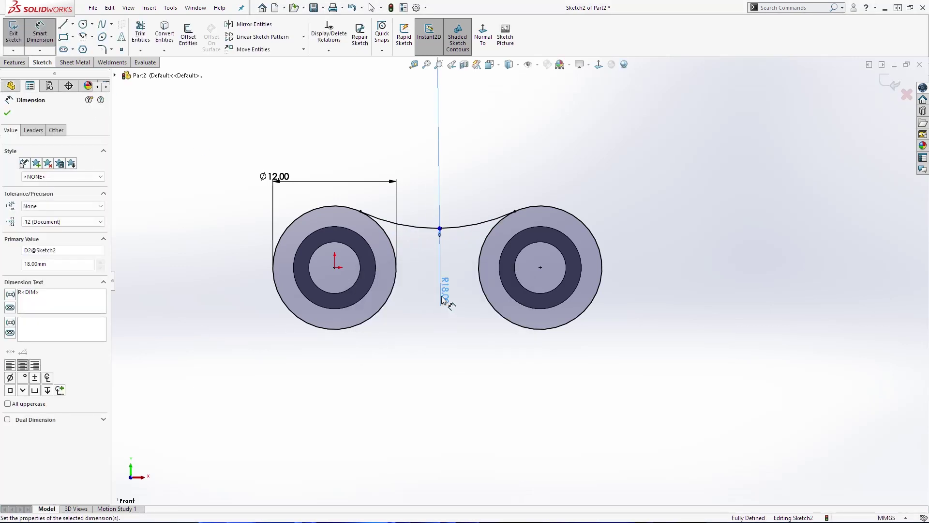
scroll(479, 244, "up", 4)
key("Escape")
Draw a horizontal centerline from left of the left circle through the origin to the right circle's centre
scroll(531, 296, "down", 3)
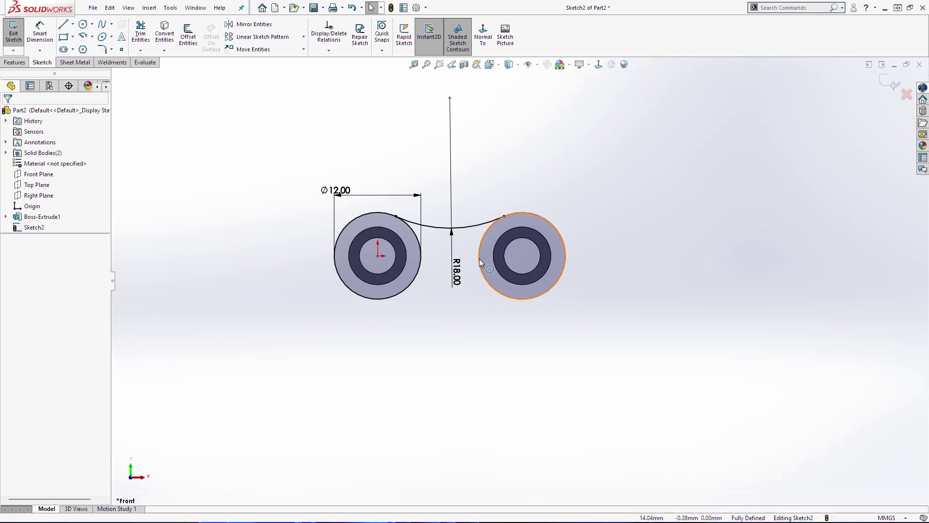
left_click(63, 25)
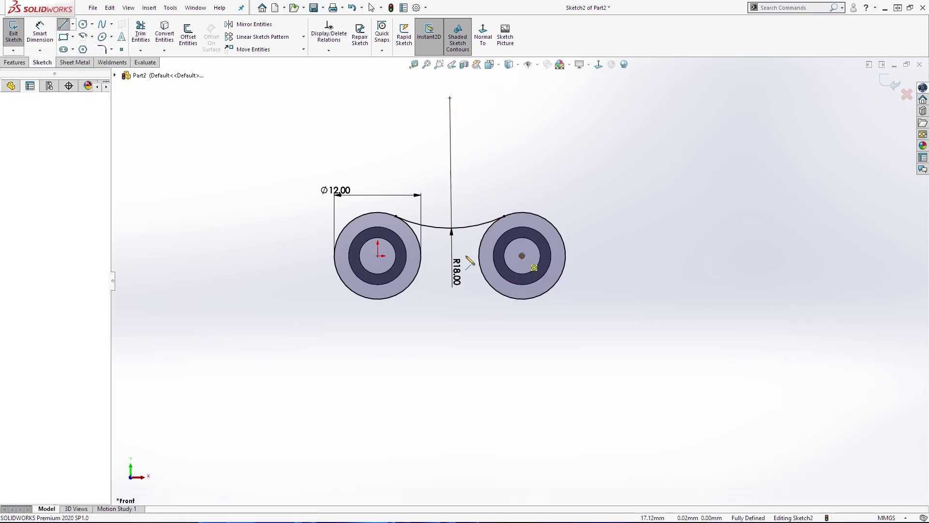
left_click(267, 256)
left_click(522, 256)
key("Escape")
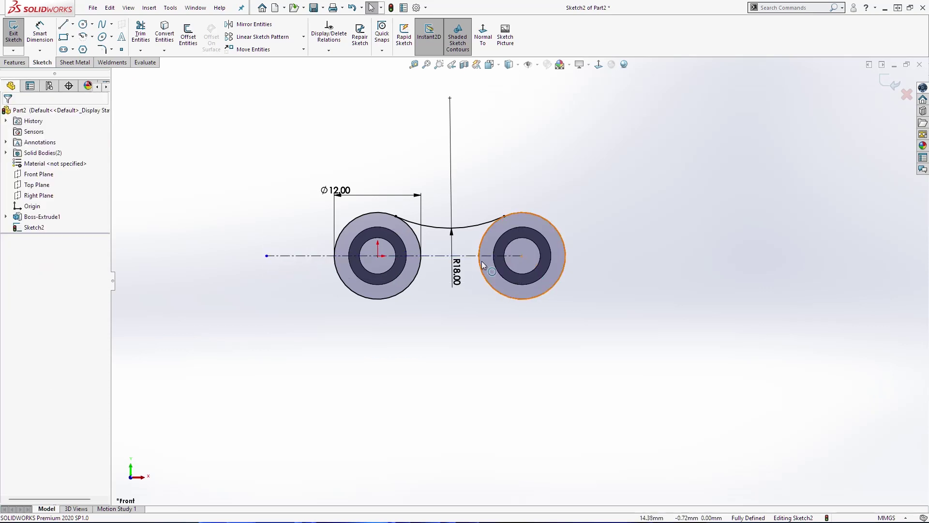
Mirror the bridging arc about the horizontal centerline and trim away both circles' inner portions to leave one closed link outline
left_click(473, 256)
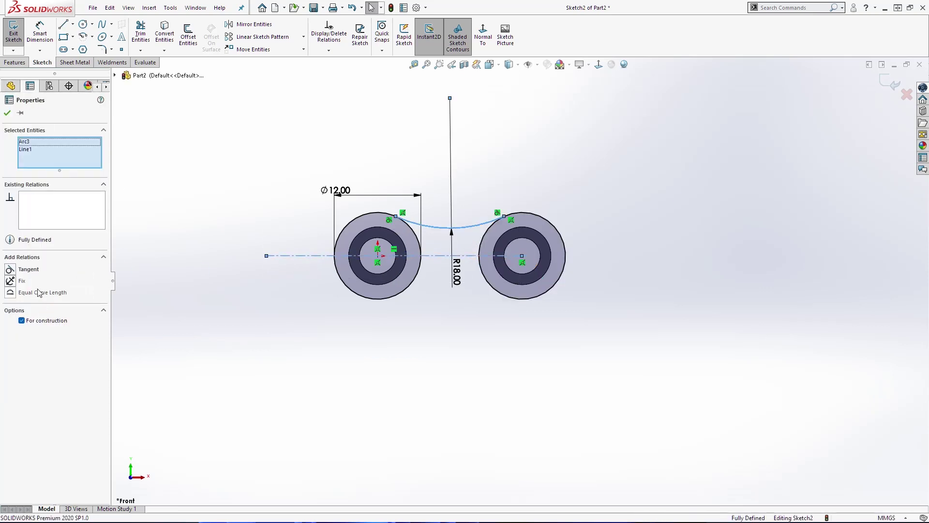
left_click(254, 24)
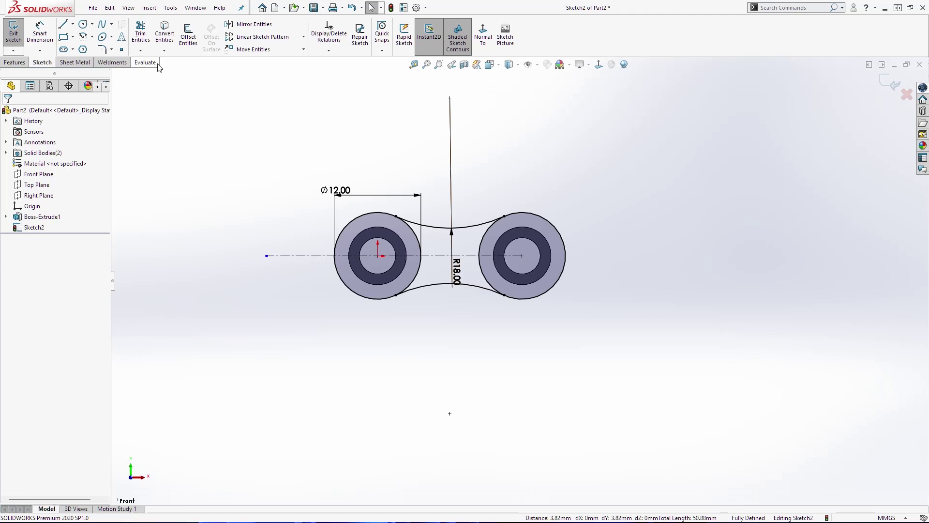
left_click(140, 34)
scroll(532, 242, "down", 3)
left_click_drag(389, 297, 410, 297)
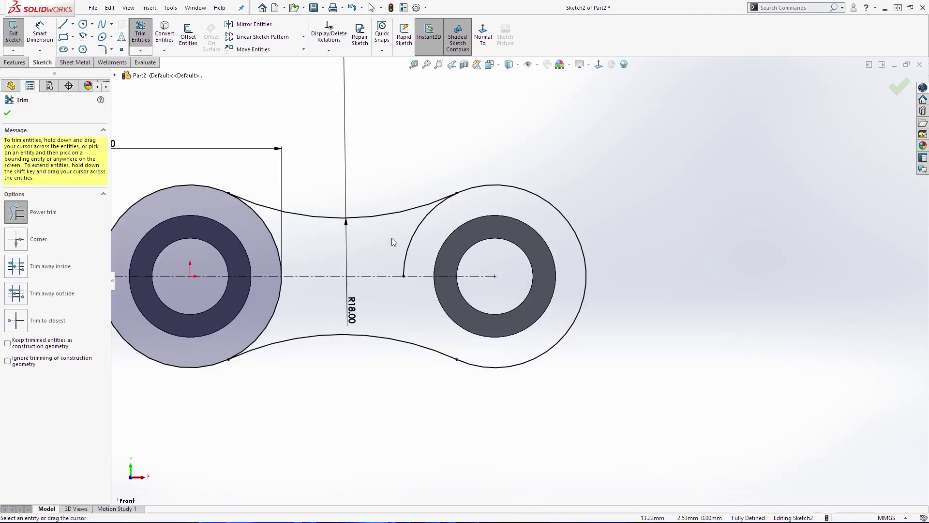
left_click_drag(271, 225, 276, 265)
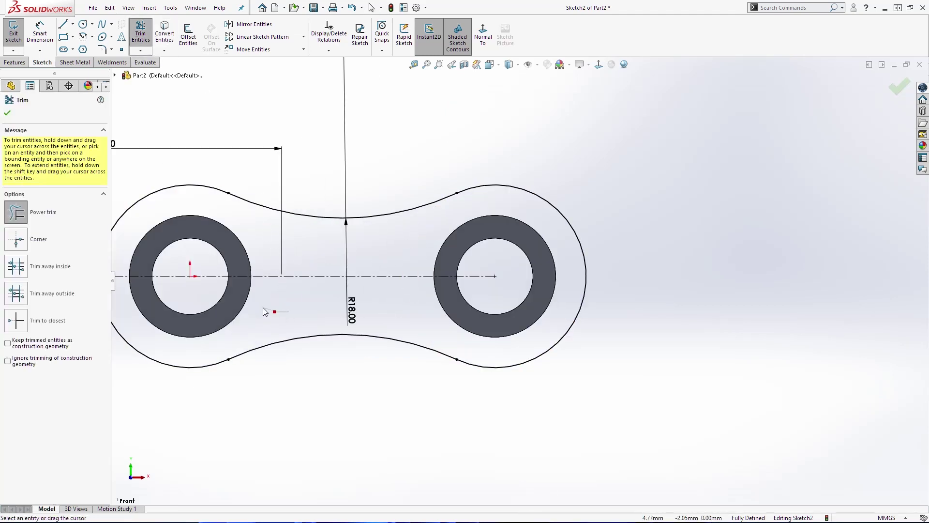
left_click_drag(262, 308, 261, 306)
scroll(300, 297, "up", 3)
key("Escape")
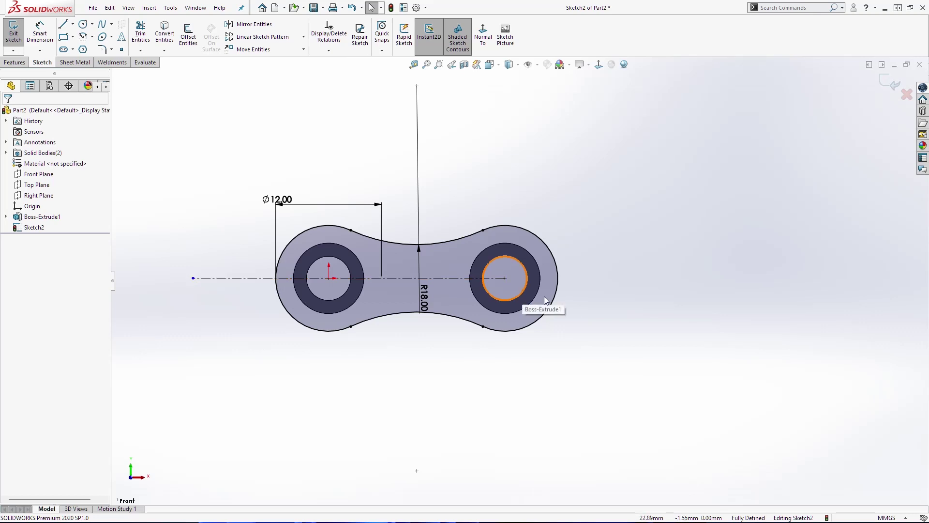
Extrude the waisted link outline 1.25 mm outward from the roller ends, merged with the rollers
middle_click_drag(595, 318, 492, 341)
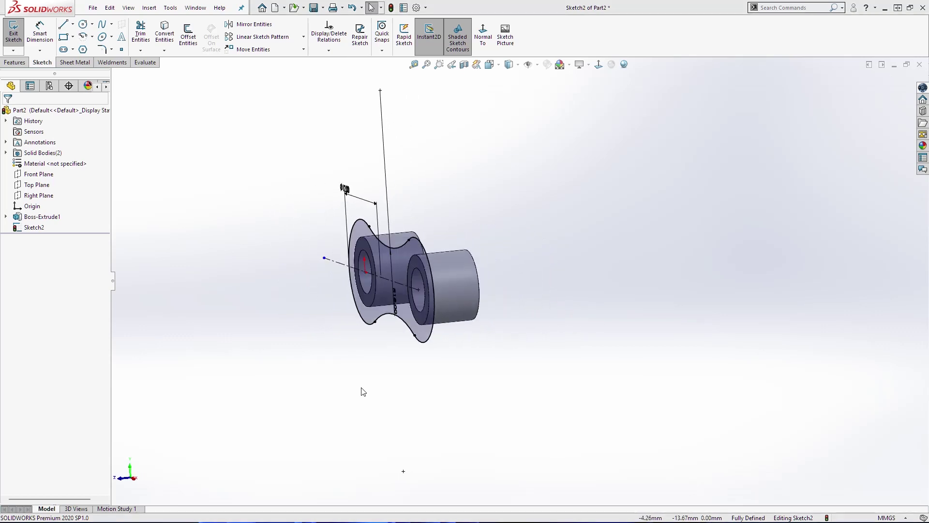
left_click(22, 64)
left_click(18, 42)
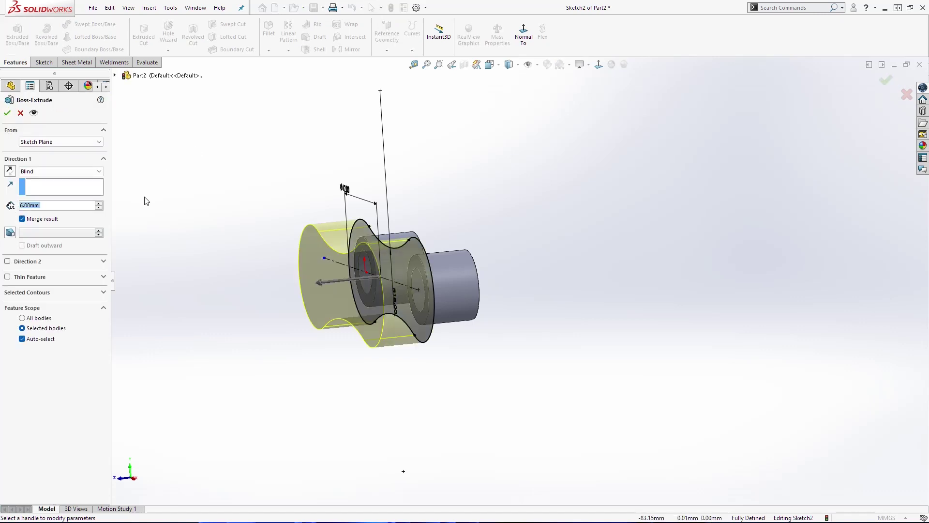
type("1.25")
key("Return")
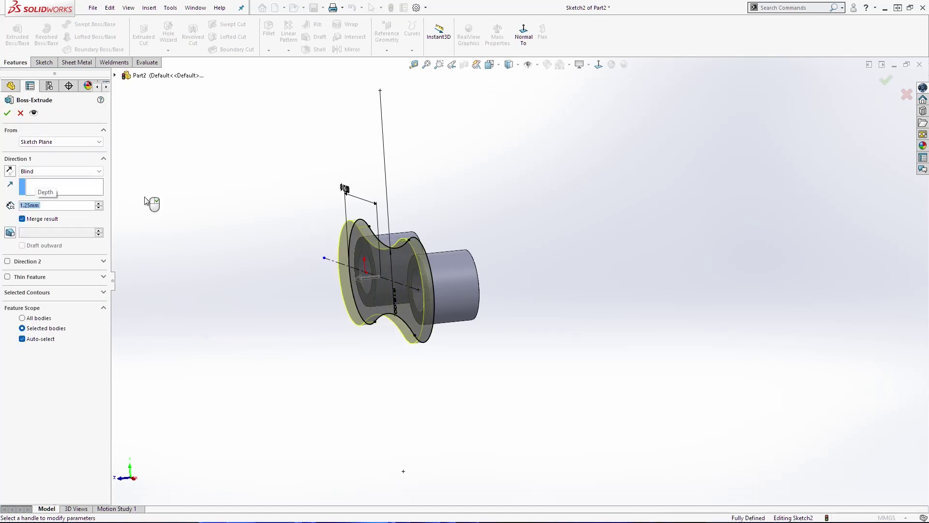
middle_click_drag(451, 299, 200, 196)
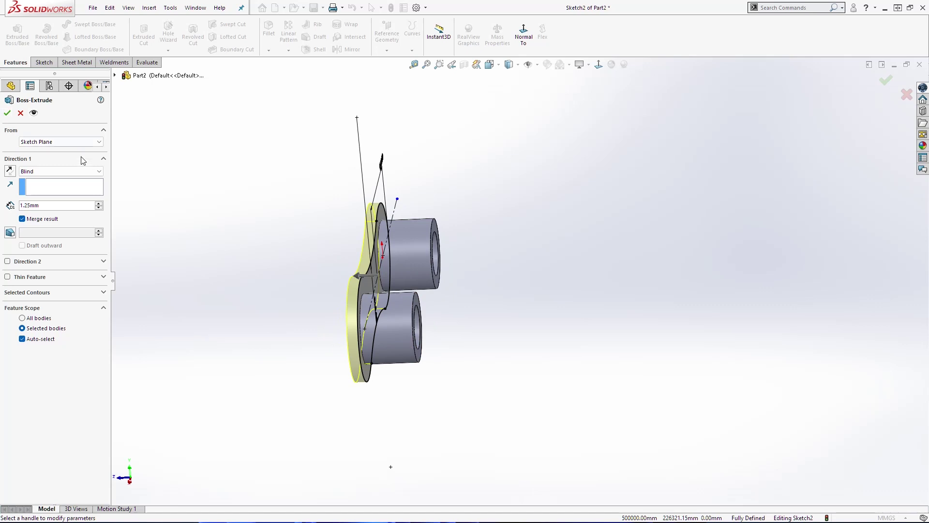
left_click(8, 113)
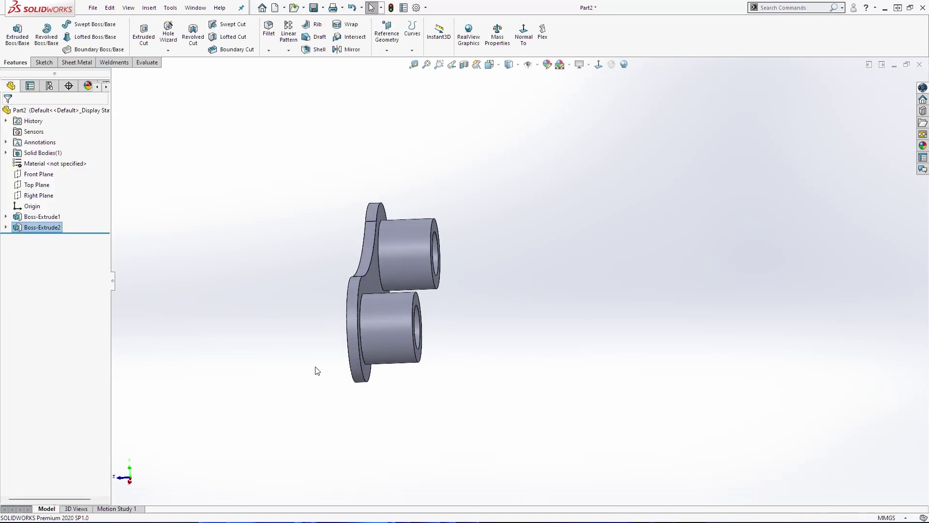
Edit the side plate's sketch, converting both rollers' inner bore edges into sketch circles so the plate gets through holes, and exit the sketch
middle_click_drag(318, 371, 444, 311)
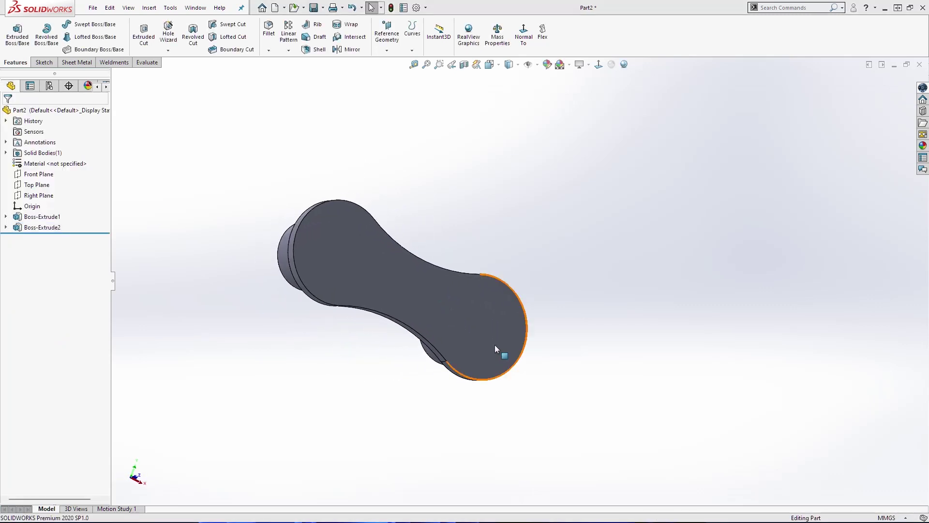
middle_click_drag(499, 351, 406, 347)
left_click(6, 227)
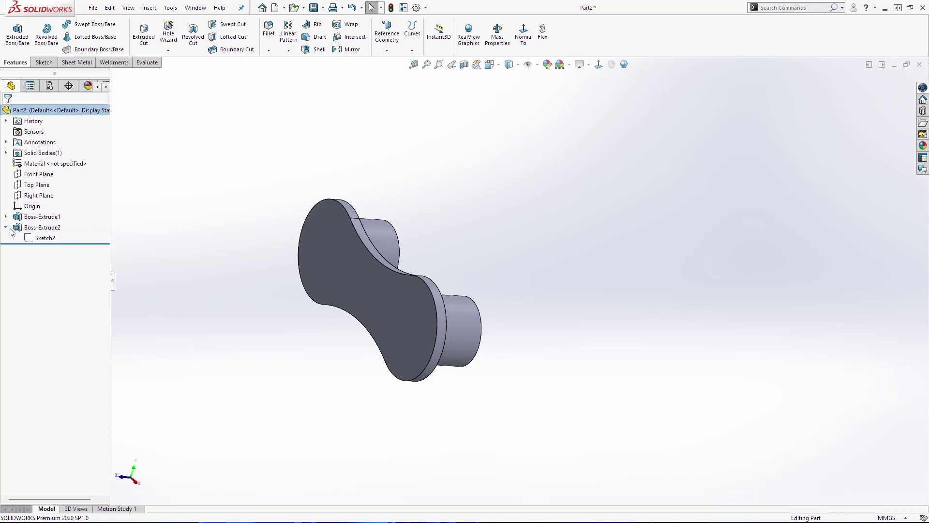
right_click(50, 240)
left_click(58, 207)
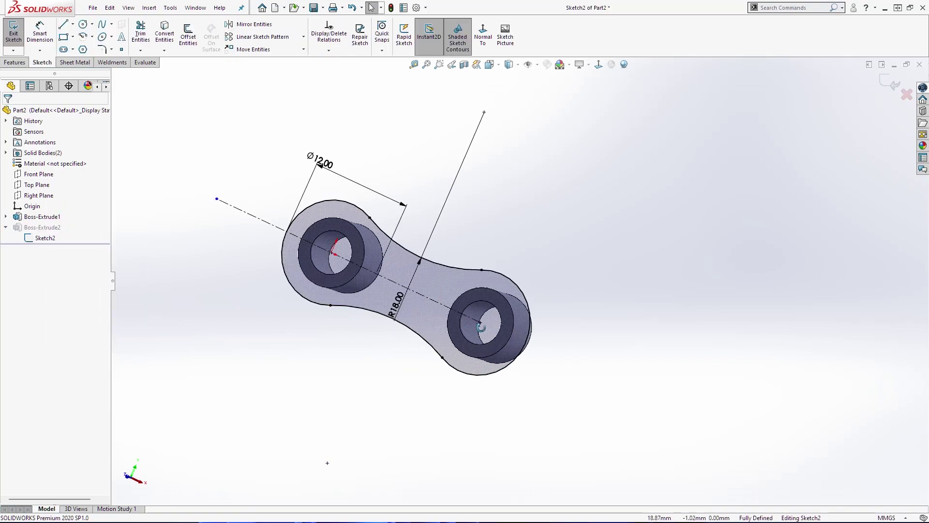
key("space")
left_click(400, 312)
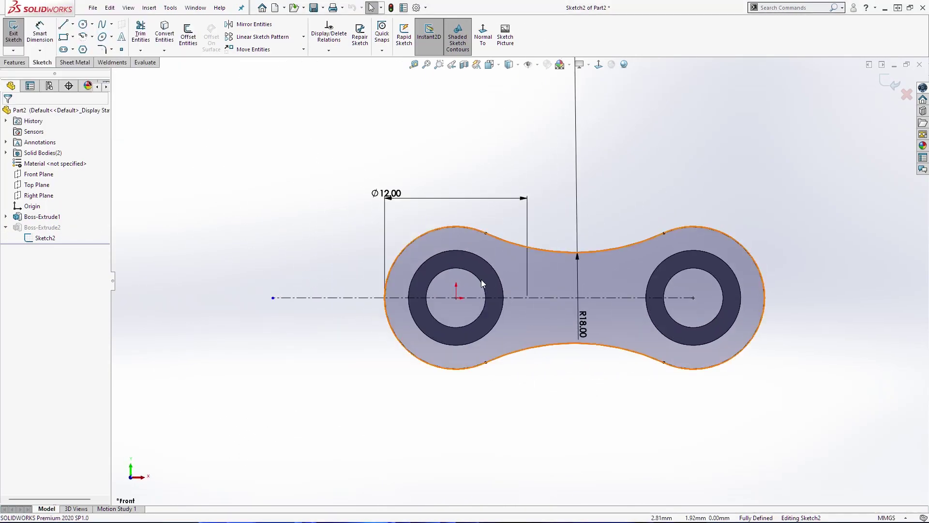
left_click(482, 284)
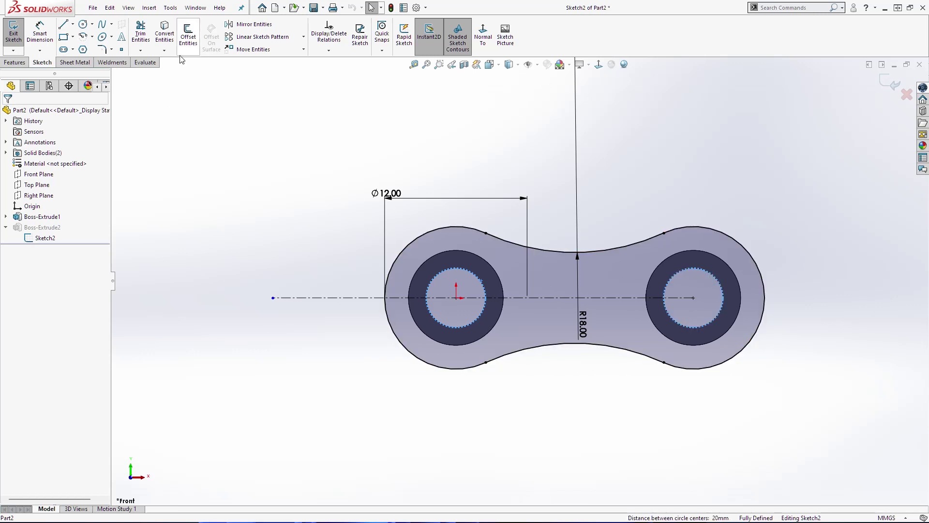
left_click(165, 45)
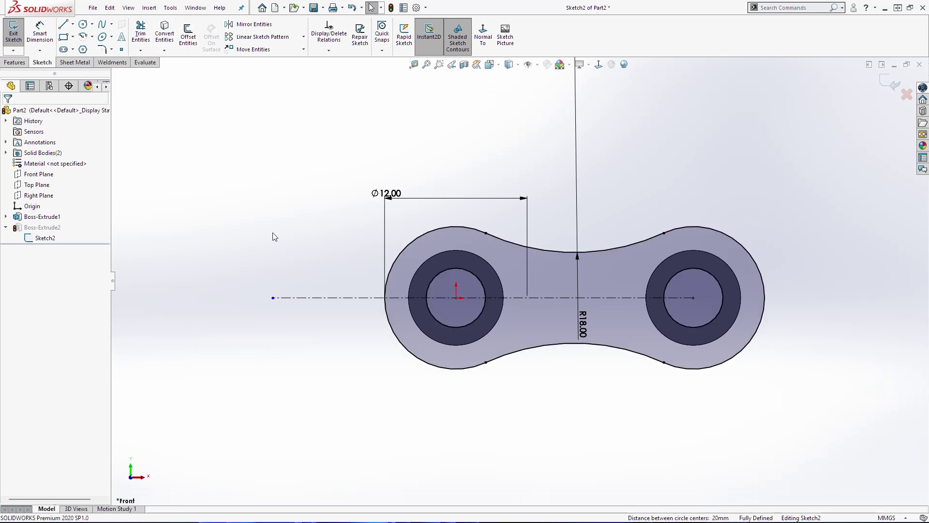
left_click(887, 89)
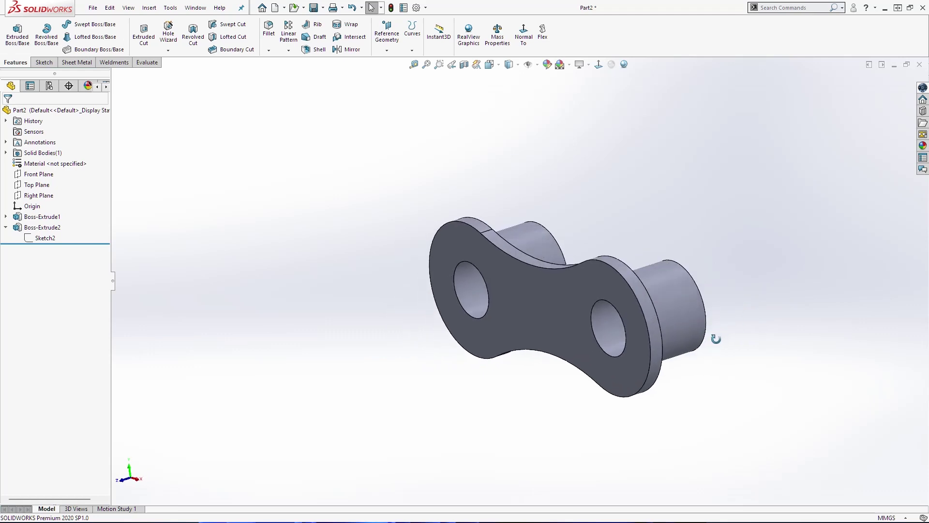
Mirror the side plate extrusion about the Front Plane to the other end of the rollers
left_click(42, 227)
mouse_move(577, 363)
middle_mouse_down()
mouse_move(572, 351)
mouse_move(583, 369)
middle_mouse_up()
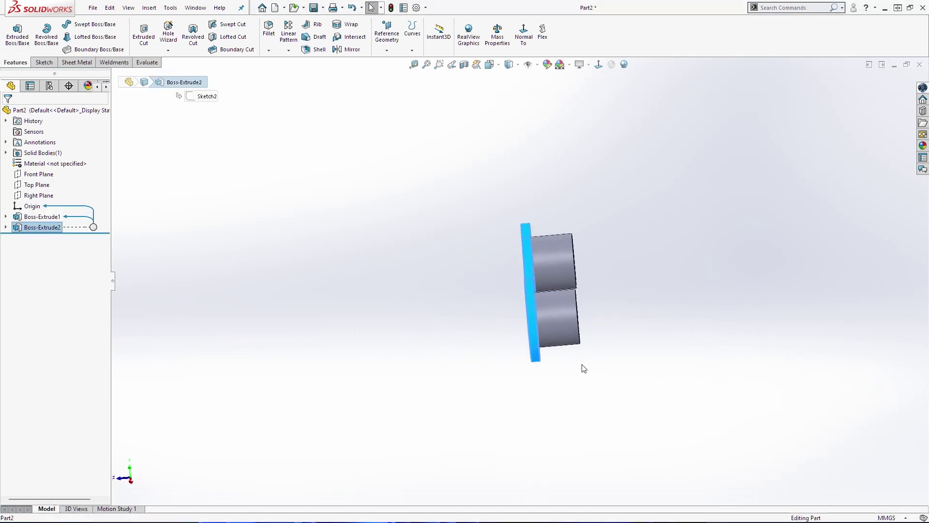
left_click(38, 174, "ctrl")
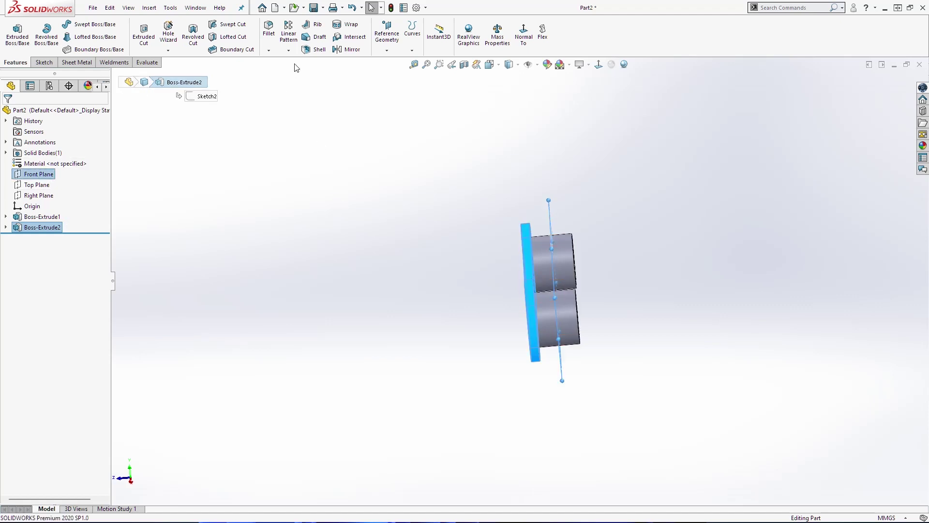
left_click(288, 51)
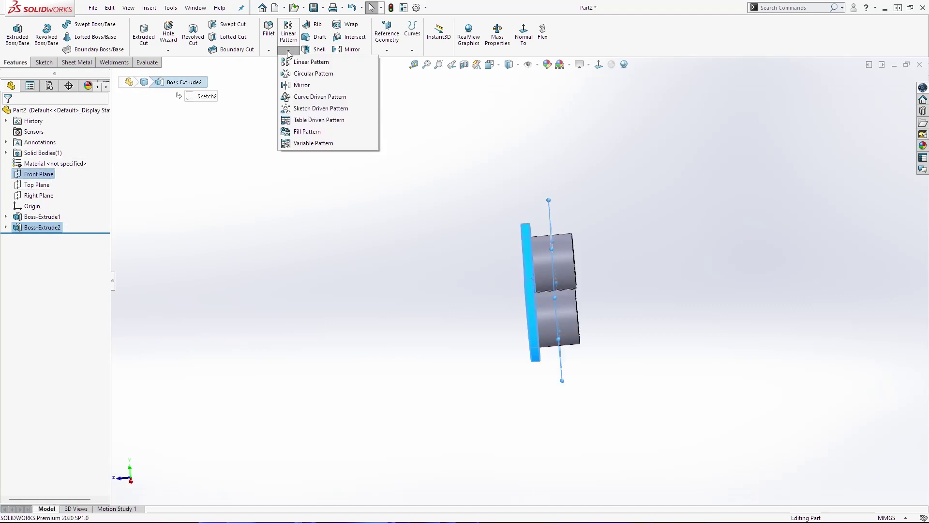
right_click(559, 257)
left_click(7, 113)
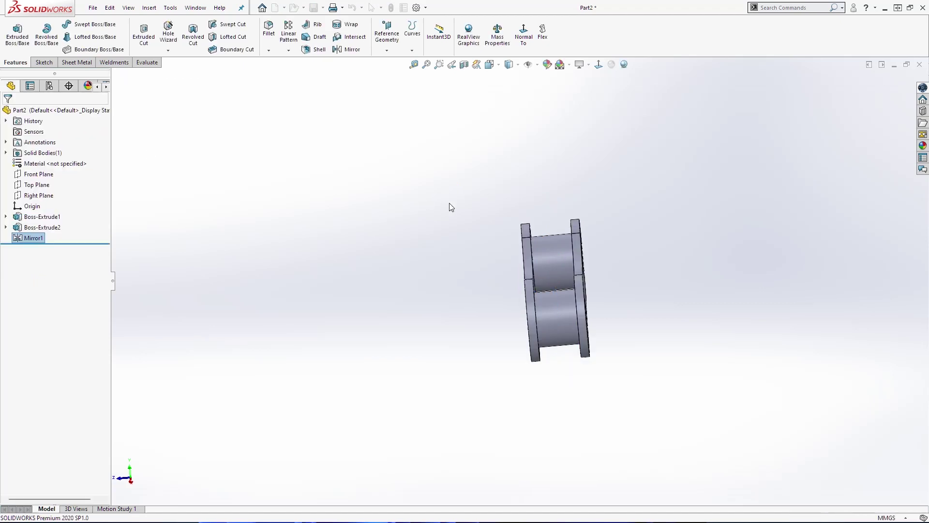
Set up a symmetric 0.20 mm fillet on the outer faces of both side plates
middle_click_drag(497, 215, 479, 258)
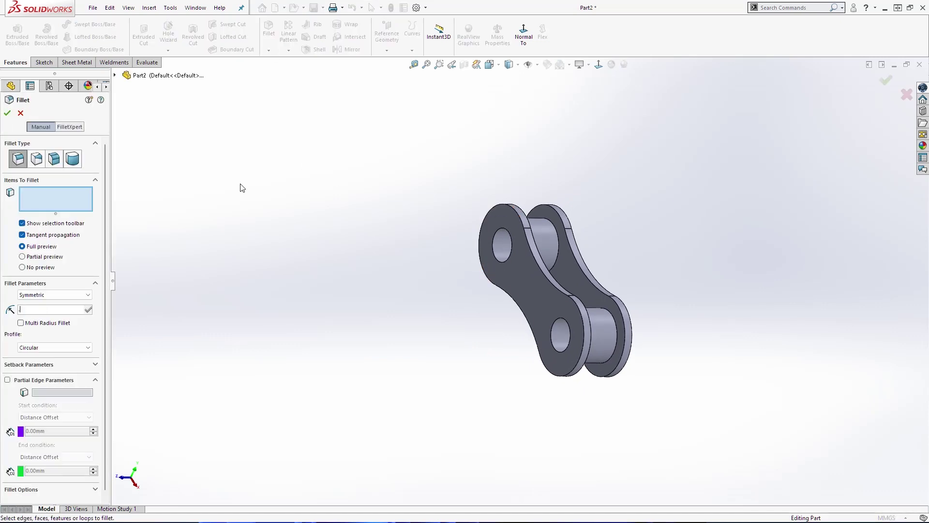
scroll(587, 235, "down", 5)
left_click(413, 329)
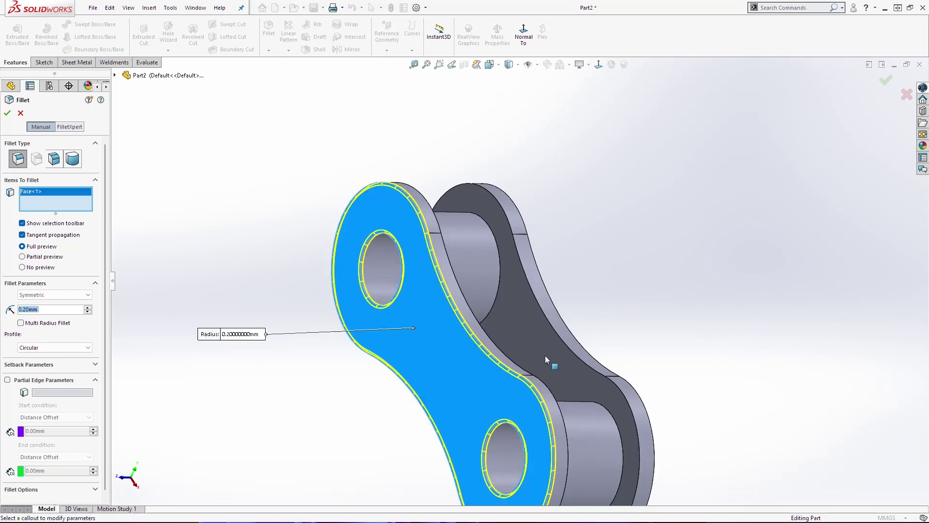
middle_click_drag(602, 353, 651, 327)
left_click(694, 333)
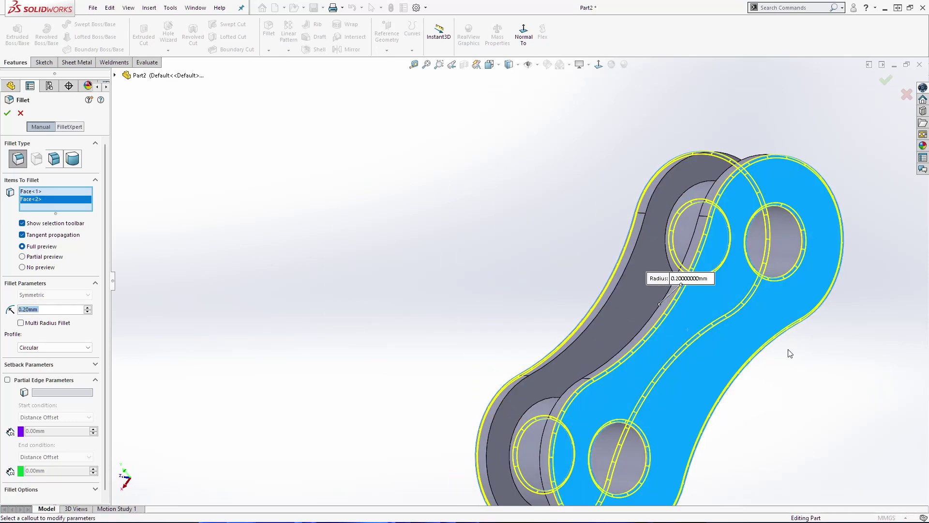
middle_click_drag(788, 353, 827, 315)
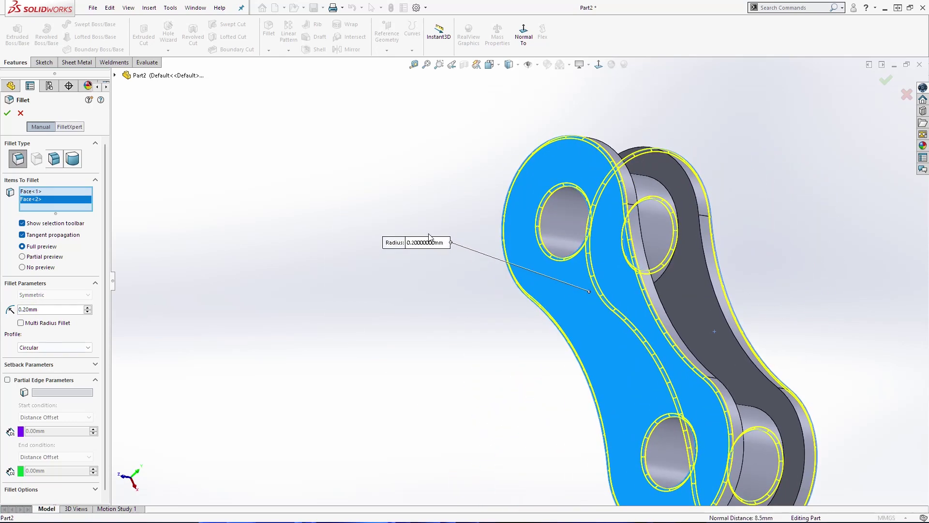
Add the inner outline edges of both side plates to the 0.20 mm fillet and apply it
scroll(664, 185, "down", 5)
left_click(640, 347)
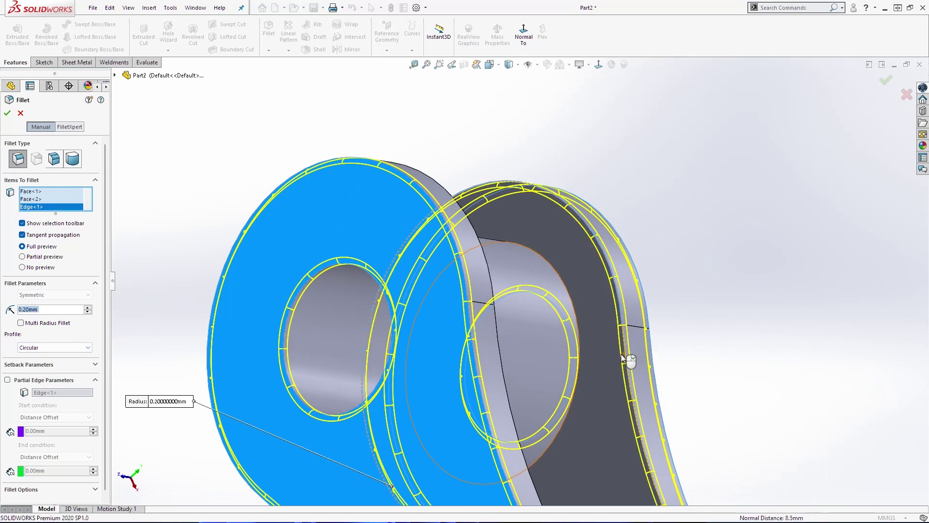
scroll(621, 354, "up", 8)
middle_click_drag(603, 388, 466, 356)
scroll(465, 355, "down", 4)
scroll(551, 264, "down", 3)
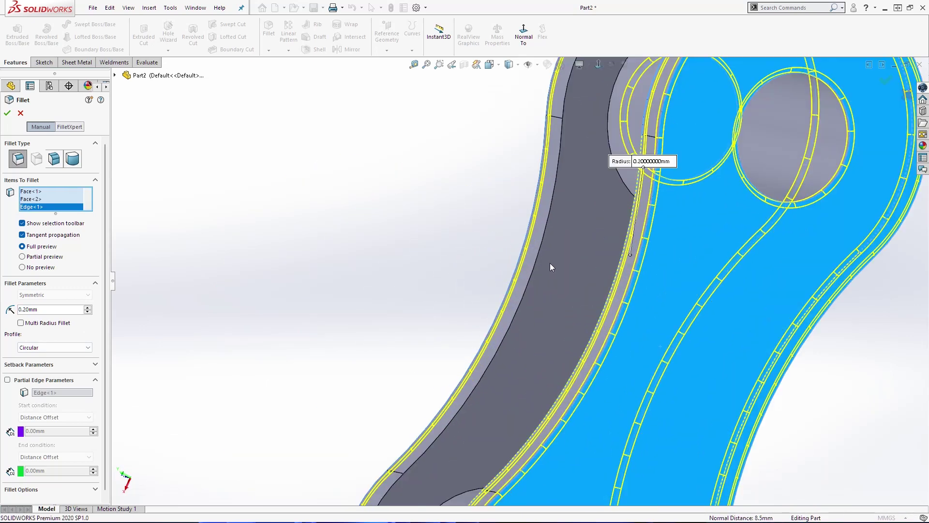
left_click(537, 259)
scroll(544, 279, "up", 5)
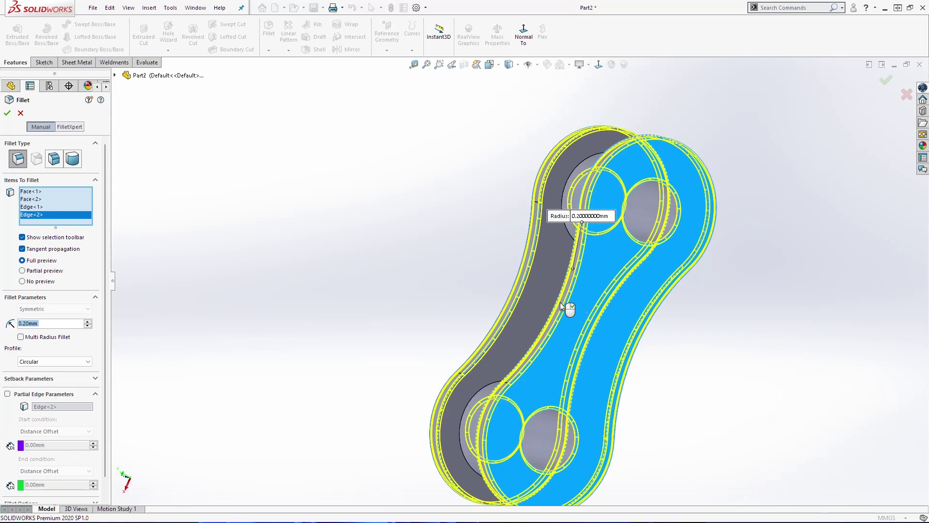
middle_click_drag(560, 302, 573, 380)
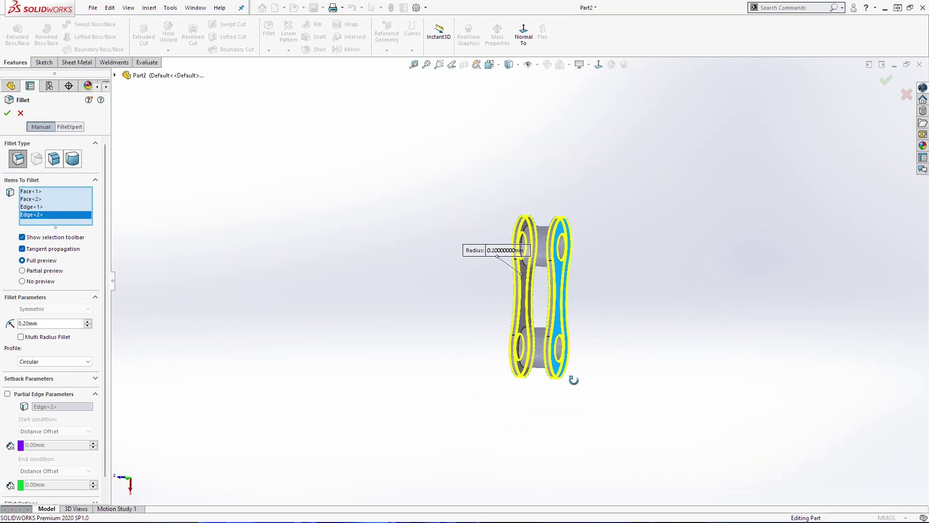
scroll(587, 297, "up", 2)
middle_click_drag(587, 296, 525, 295)
left_click(7, 116)
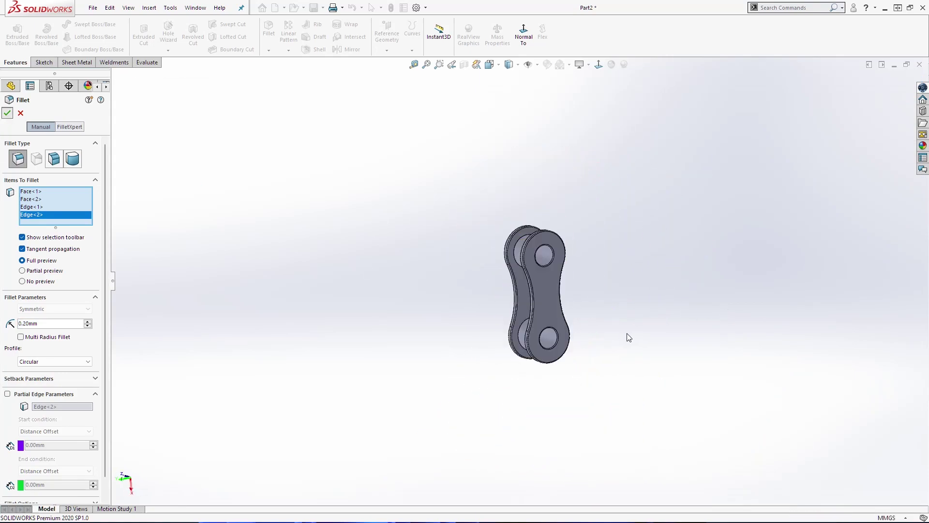
Save the link part as Inside Segment Chain Drive in the Chain folder
scroll(628, 336, "down", 3)
middle_click_drag(628, 336, 705, 183)
scroll(711, 309, "up", 3)
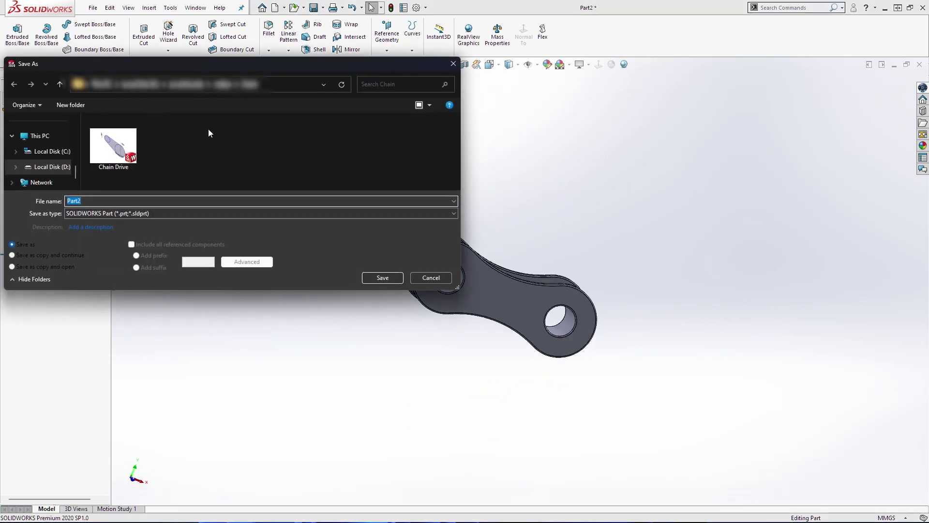
type("Innen")
left_click(382, 277)
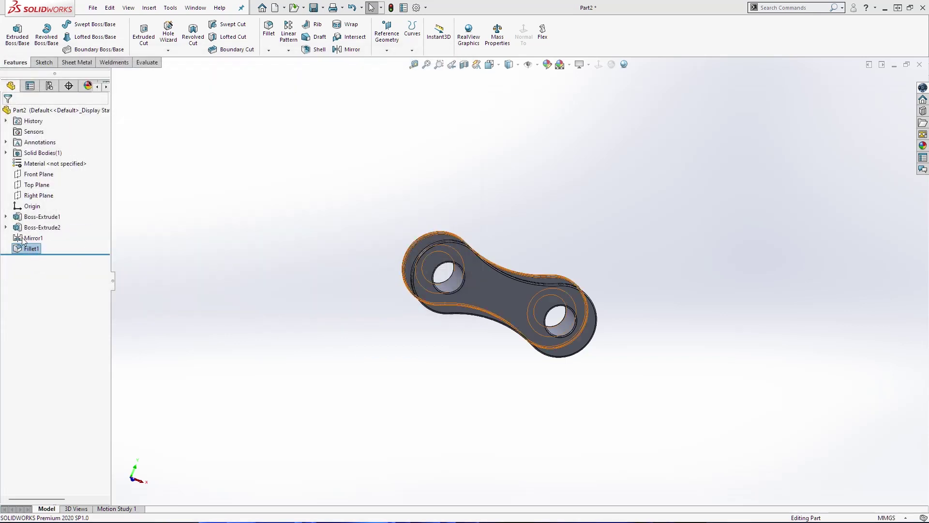
Start a new sketch on the Front Plane of the inside link and begin Convert Entities
middle_click_drag(552, 365, 548, 325)
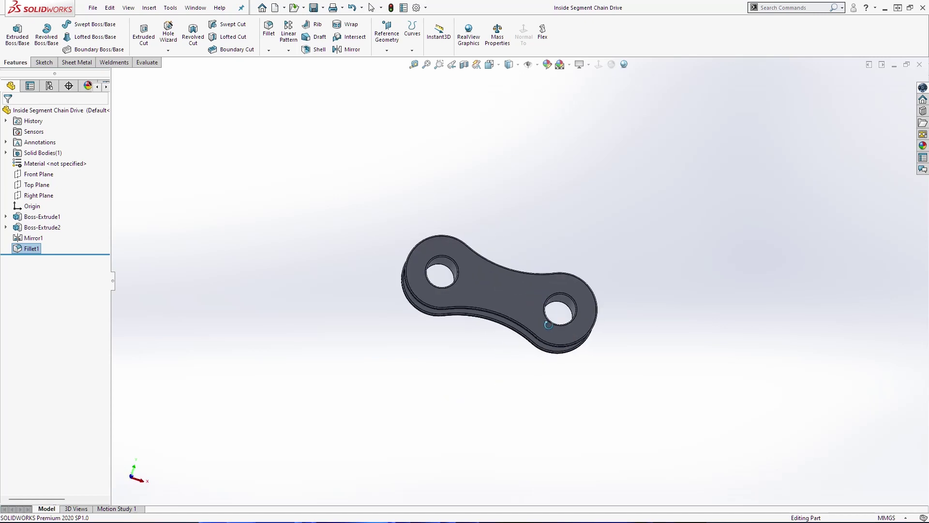
middle_click_drag(416, 300, 687, 338)
left_click(6, 217)
left_click(44, 227)
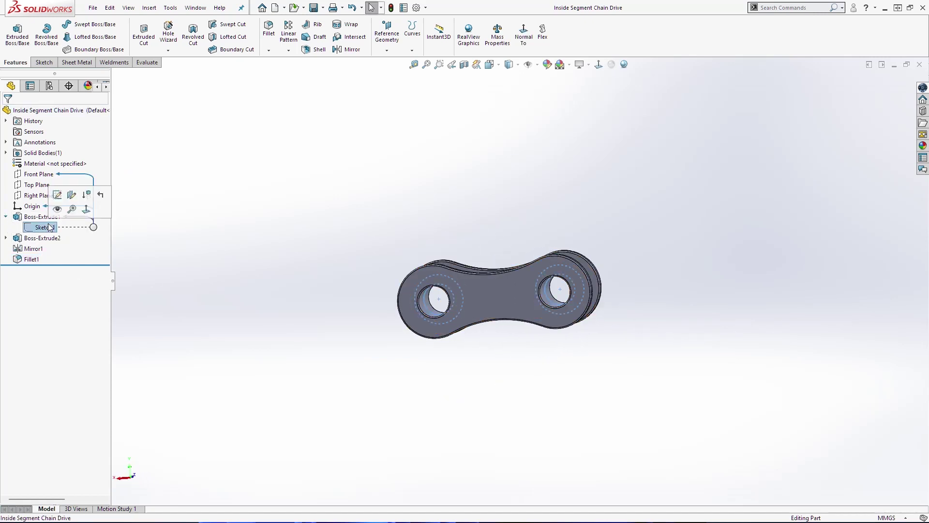
mouse_move(538, 346)
middle_mouse_down()
mouse_move(587, 358)
mouse_move(509, 335)
middle_mouse_up()
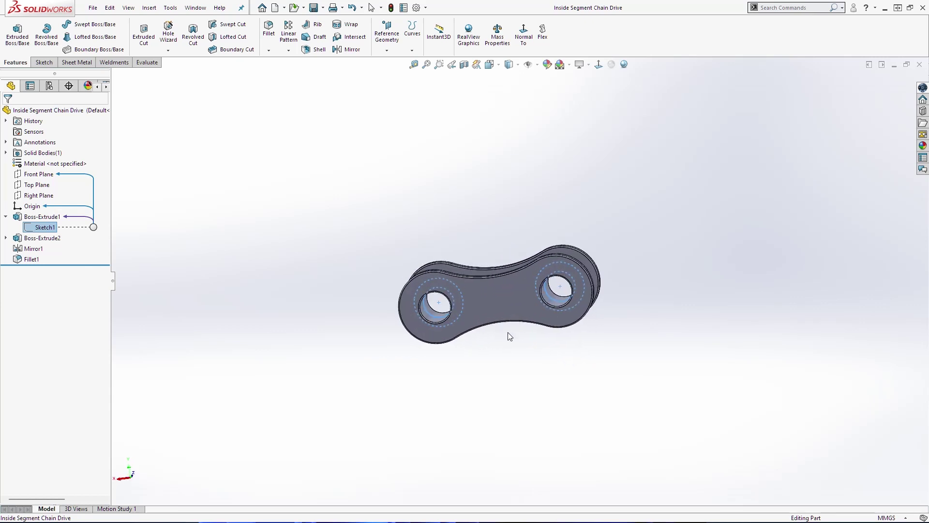
left_click(43, 175)
right_click(40, 170)
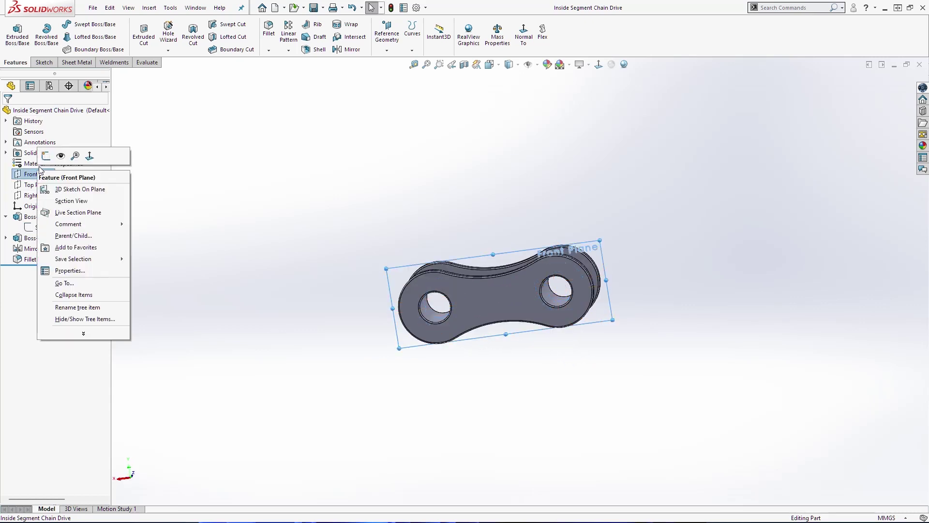
left_click(44, 159)
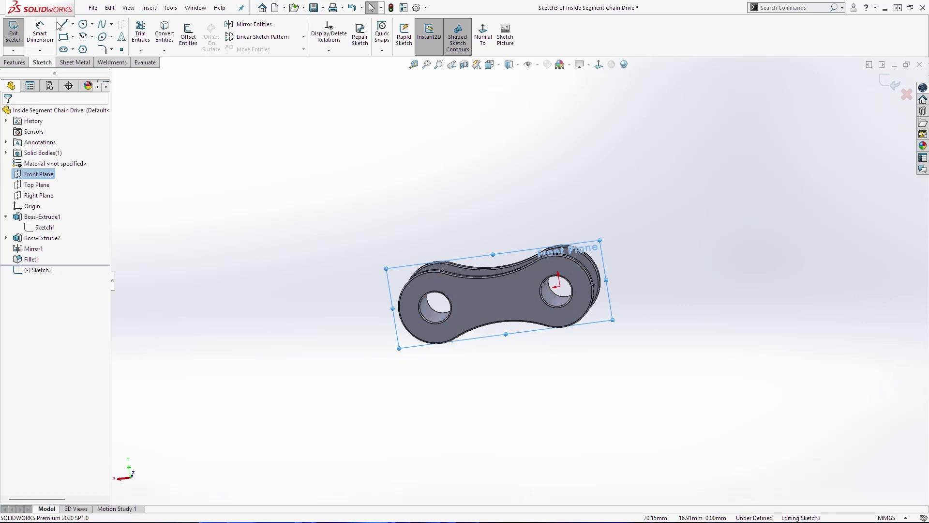
left_click(164, 32)
left_click(115, 75)
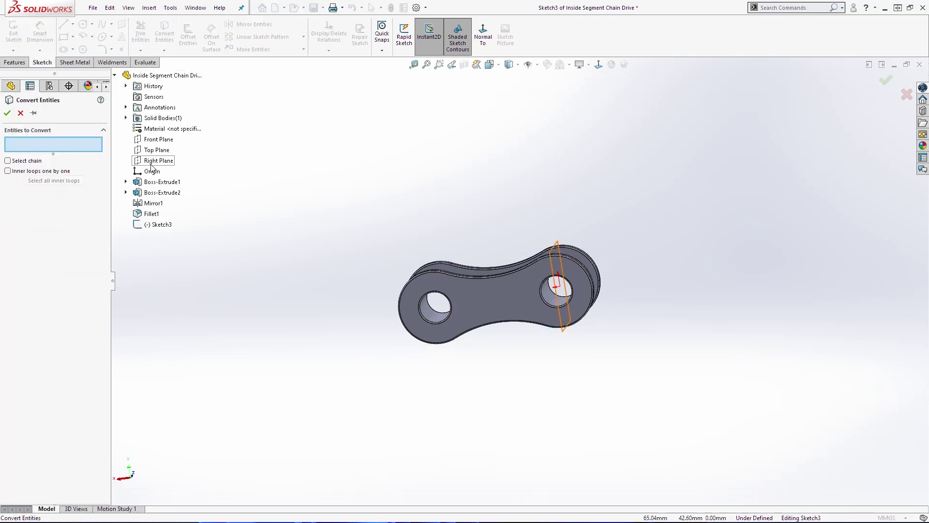
left_click(148, 195)
scroll(438, 305, "down", 4)
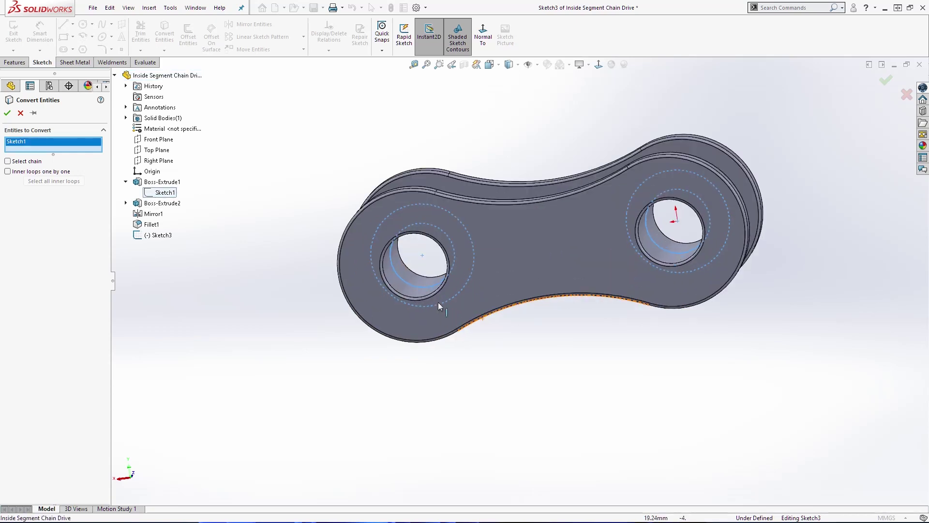
middle_click_drag(439, 305, 483, 286)
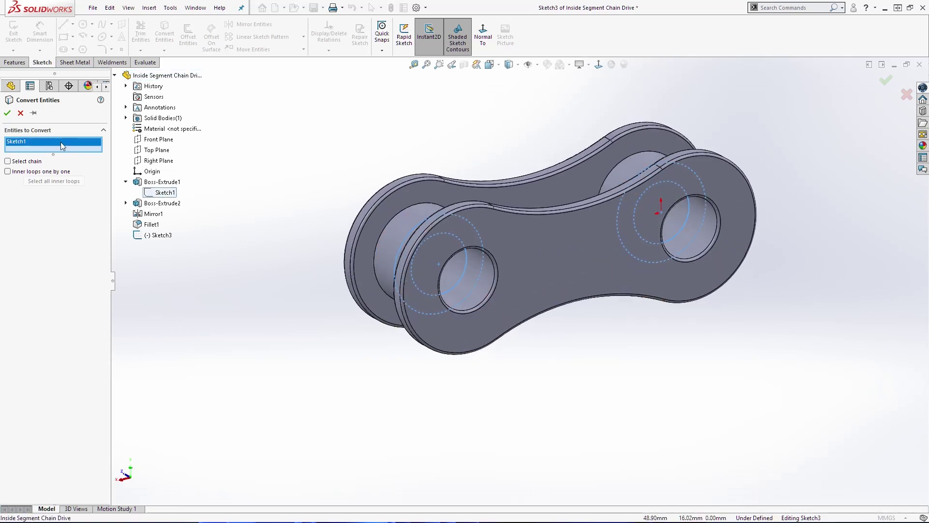
key("Delete")
Show the roller sketch under Boss-Extrude1 so that its individual circles can be selected
scroll(438, 284, "down", 4)
middle_click_drag(438, 284, 435, 265)
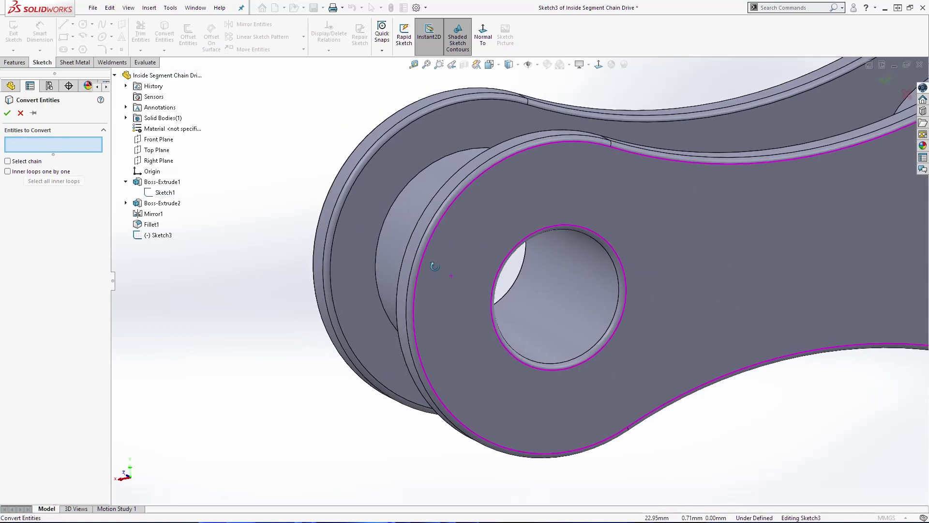
right_click(172, 192)
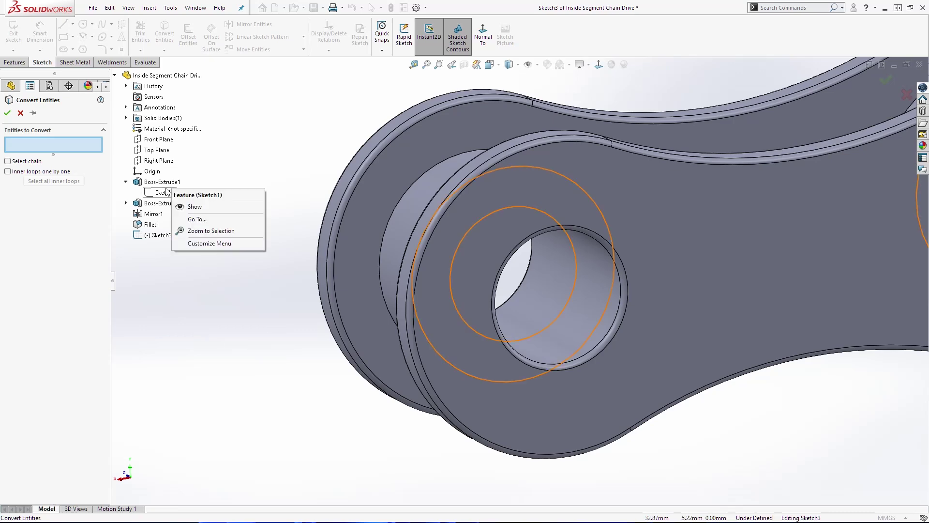
left_click(183, 206)
Convert the inner 5 mm circles of both rollers into the new sketch and close the sketch
left_click(576, 278)
scroll(577, 283, "up", 5)
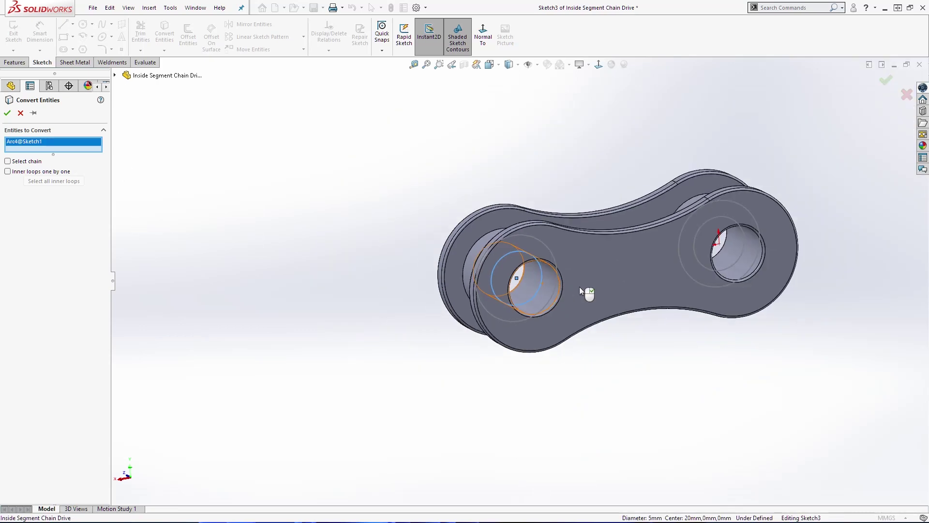
scroll(760, 267, "down", 2)
left_click(707, 246)
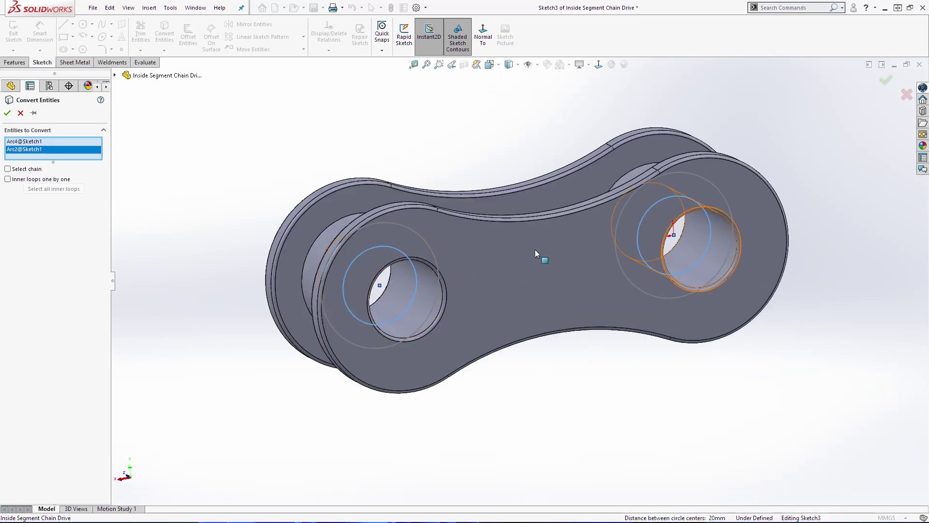
left_click(7, 113)
mouse_move(619, 393)
middle_mouse_down()
mouse_move(602, 373)
mouse_move(587, 385)
mouse_move(651, 396)
middle_mouse_up()
left_click(14, 35)
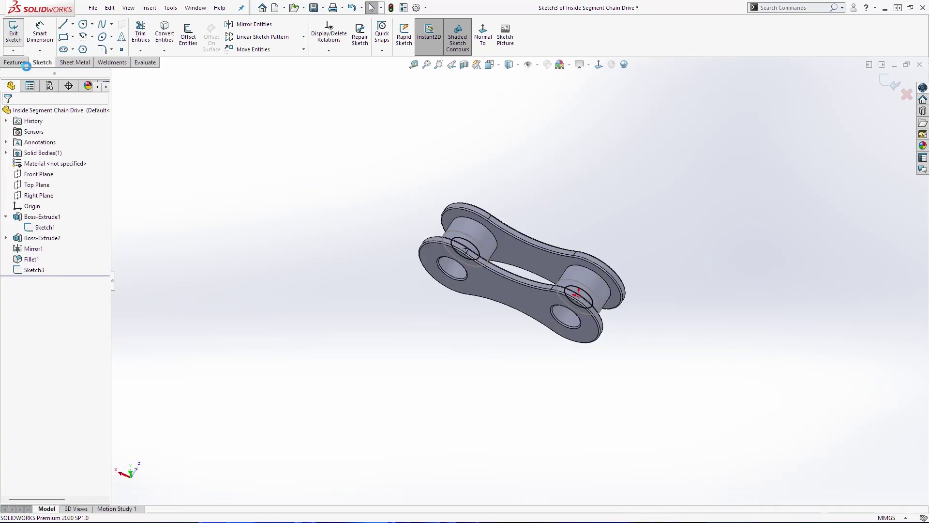
Hide the roller sketch and the converted-circles sketch, and save the part
right_click(41, 227)
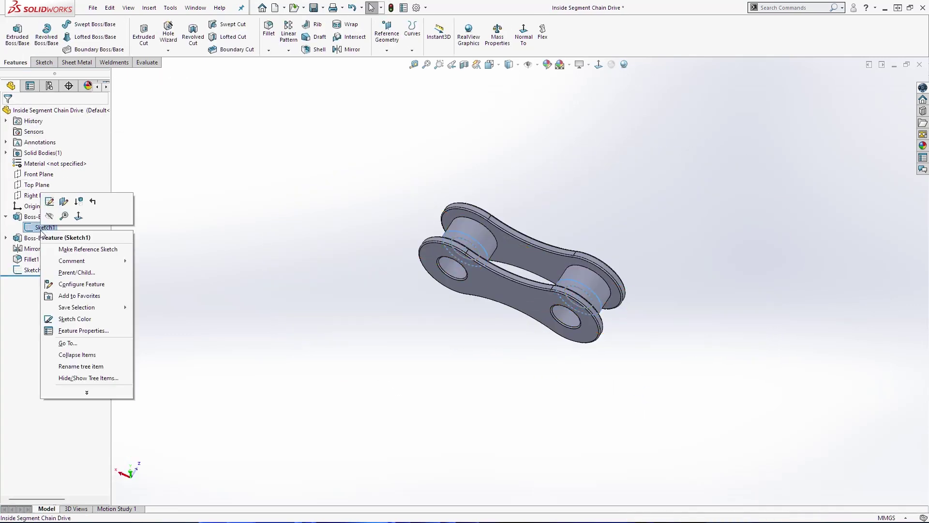
left_click(51, 219)
right_click(25, 271)
left_click(33, 254)
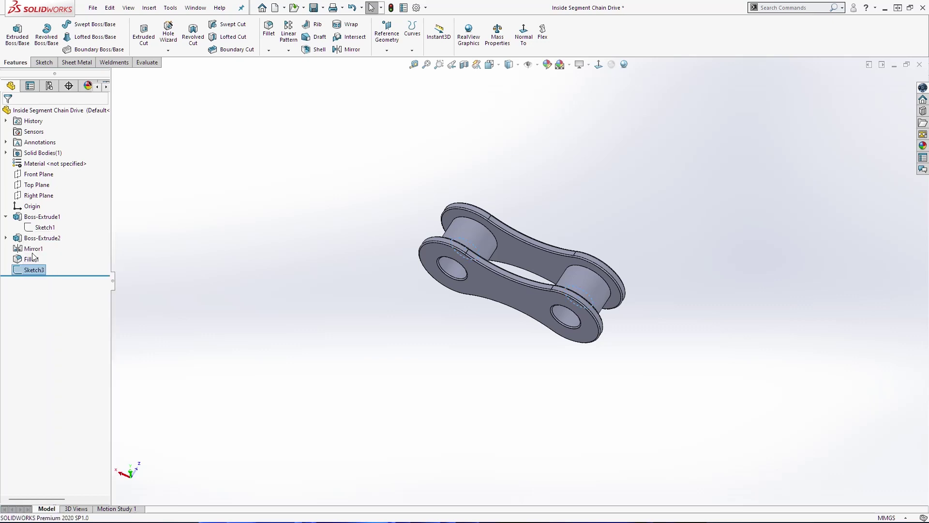
mouse_move(436, 348)
middle_mouse_down()
mouse_move(490, 252)
mouse_move(504, 200)
middle_mouse_up()
middle_click_drag(659, 212, 597, 226)
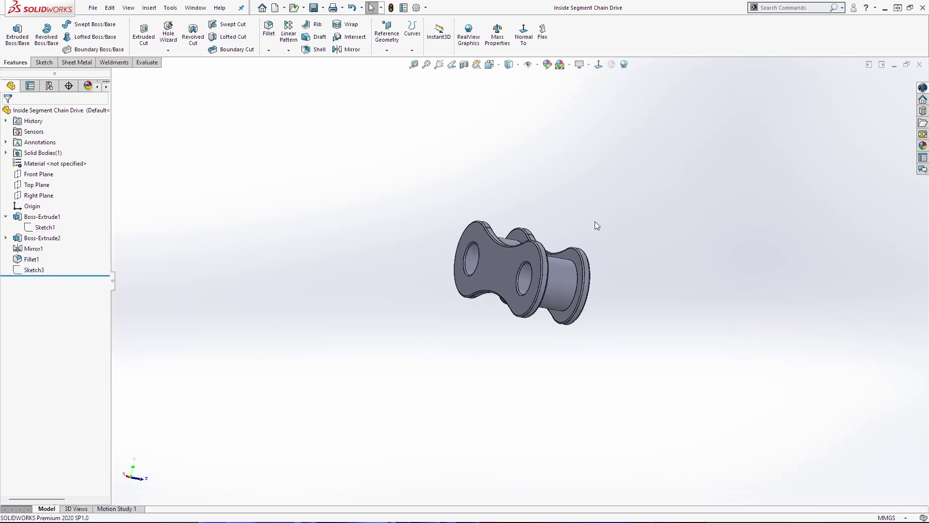
Create a new part document and start a sketch on its Front Plane
left_click(92, 7)
left_click(104, 21)
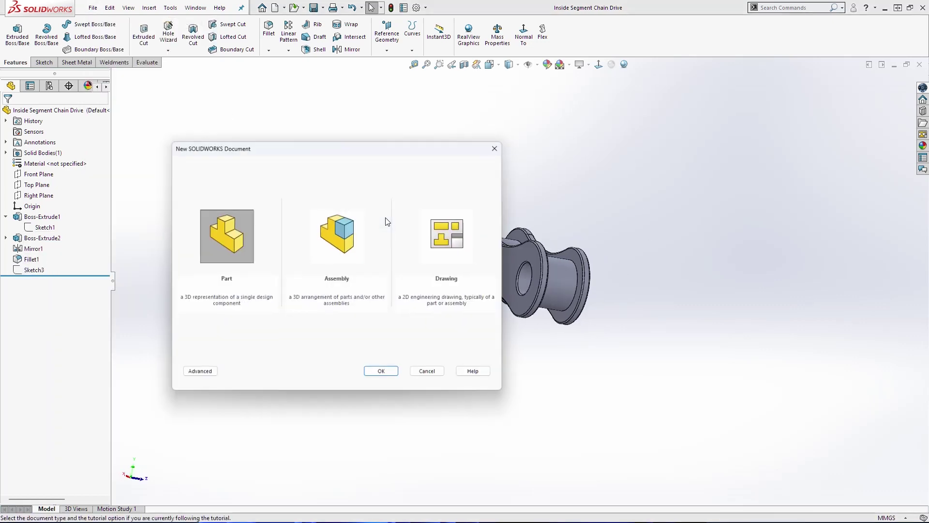
double_click(211, 231)
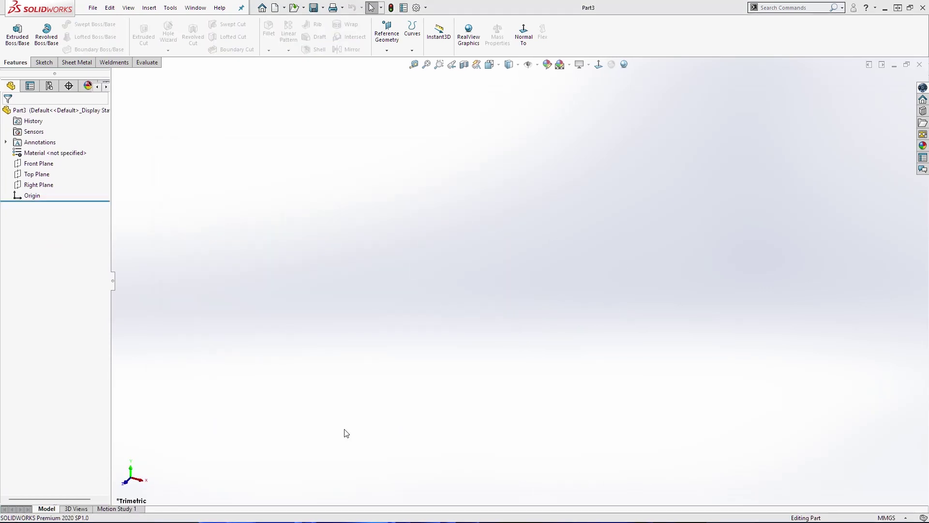
left_click(38, 163)
right_click(34, 165)
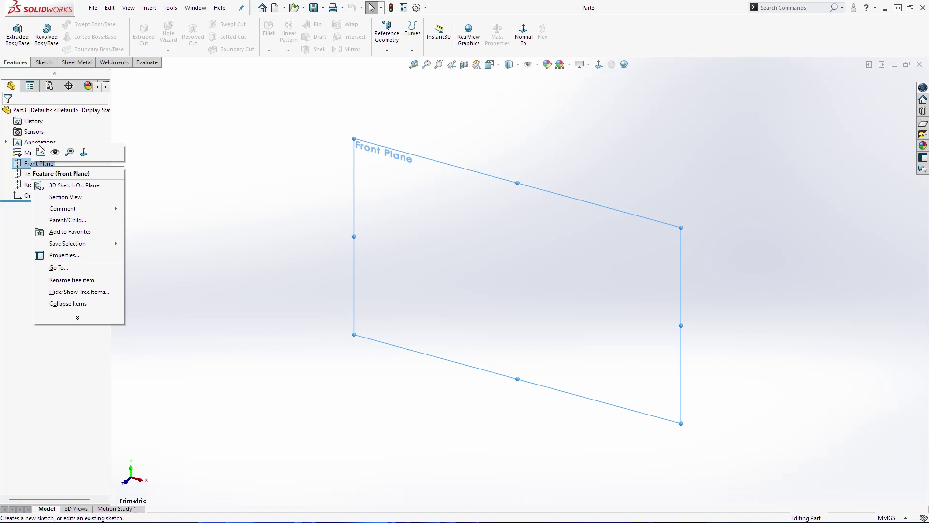
left_click(40, 153)
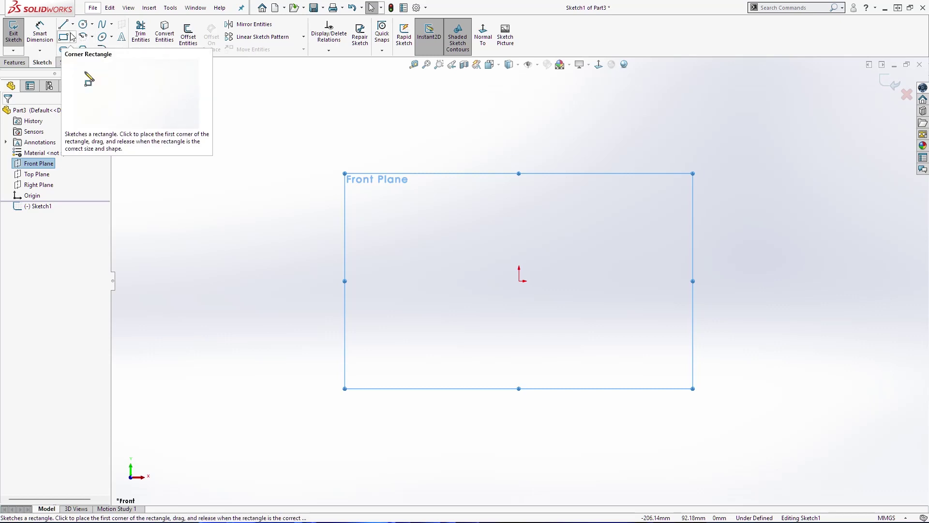
Draw a circle centred on the origin and set its diameter to 4.7 mm
left_click(519, 281)
left_click(532, 295)
left_click(40, 34)
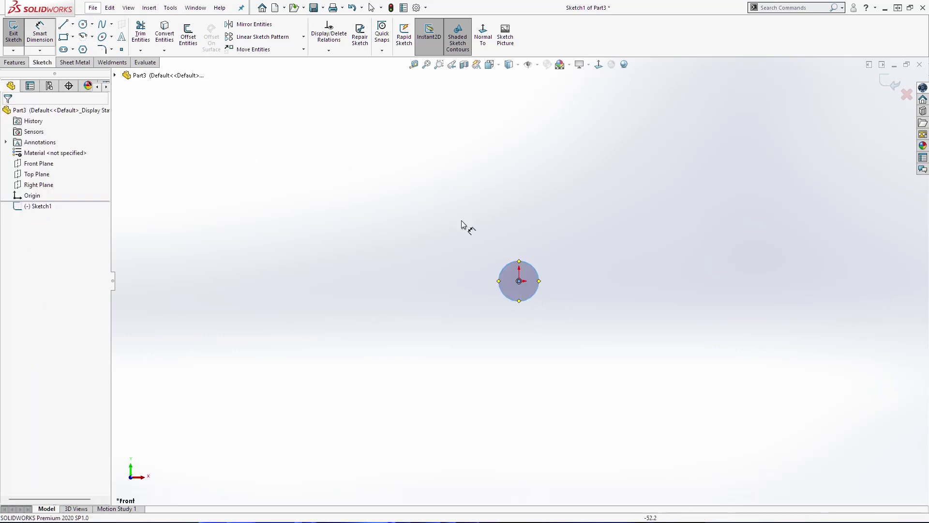
left_click(534, 297)
left_click(550, 337)
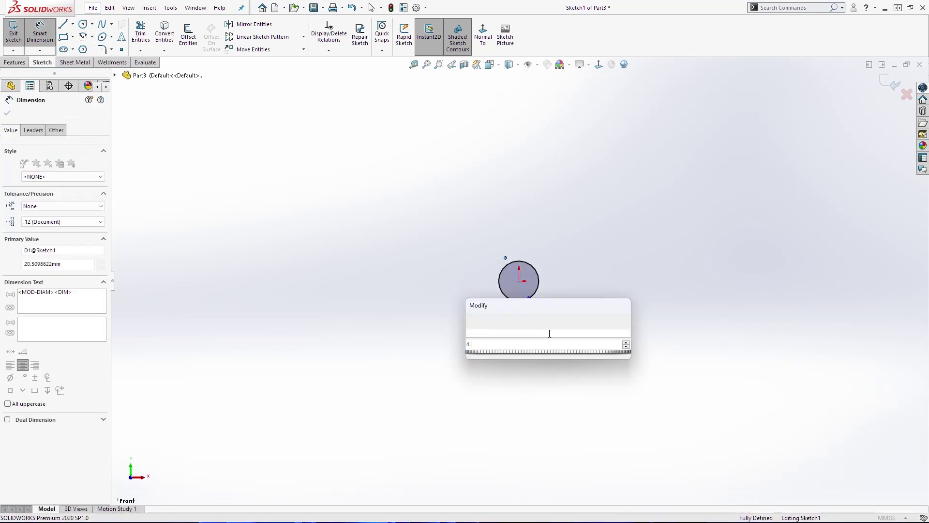
type("4.7")
key("Return")
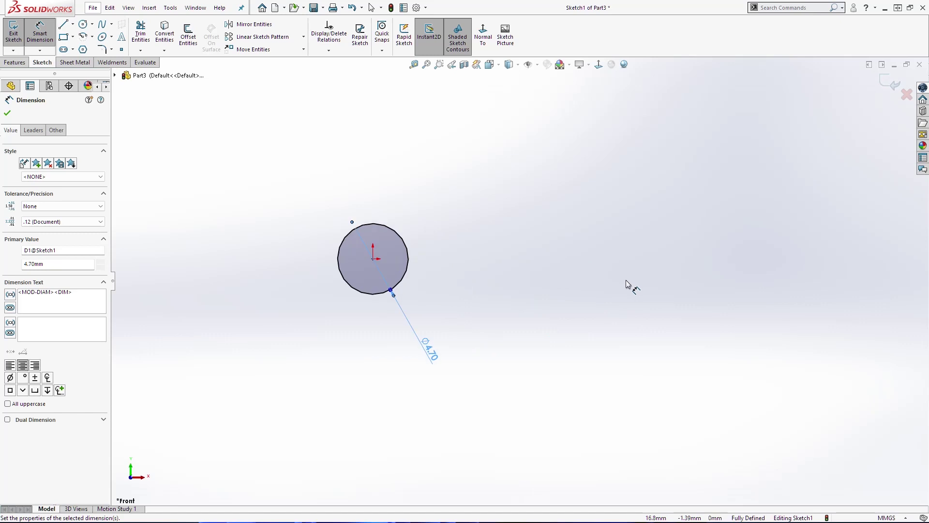
Pattern the circle linearly along the X-axis with 2 instances spaced 20 mm apart
key("Escape")
left_click_drag(290, 190, 506, 339)
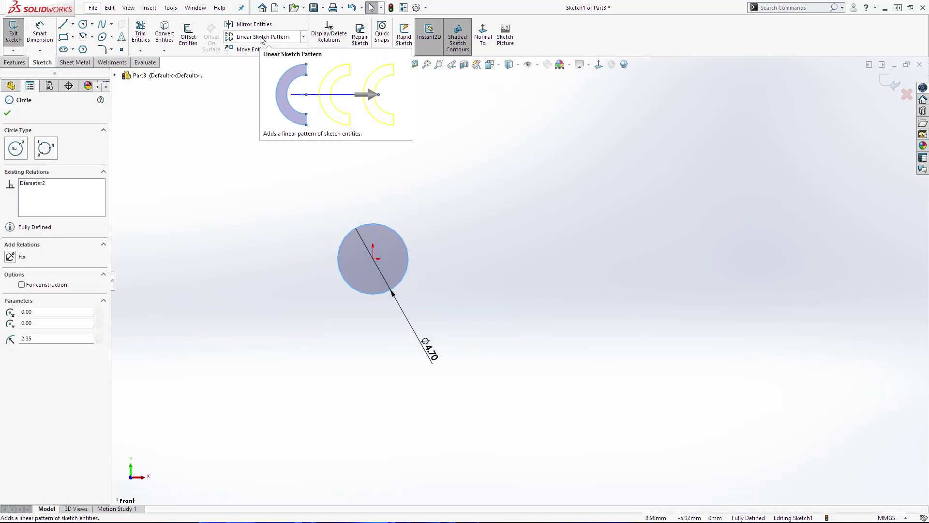
left_click(261, 38)
type("2")
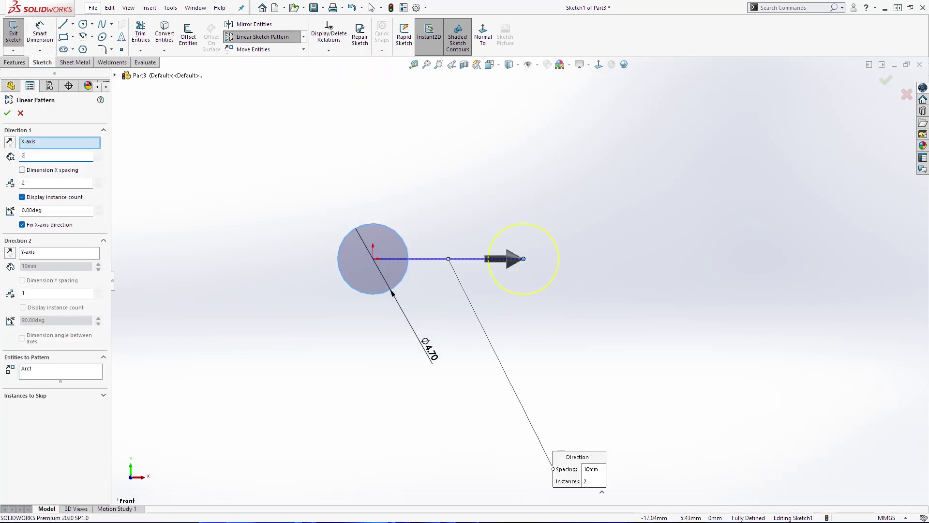
type("0")
key("Return")
left_click(5, 114)
Dimension the horizontal distance between the centres of the two circles
left_click(39, 34)
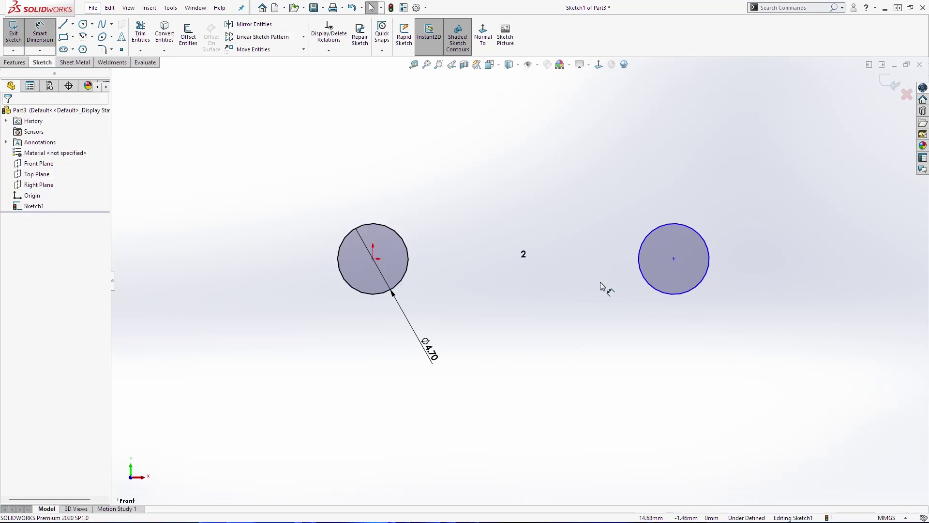
left_click(373, 258)
left_click(673, 259)
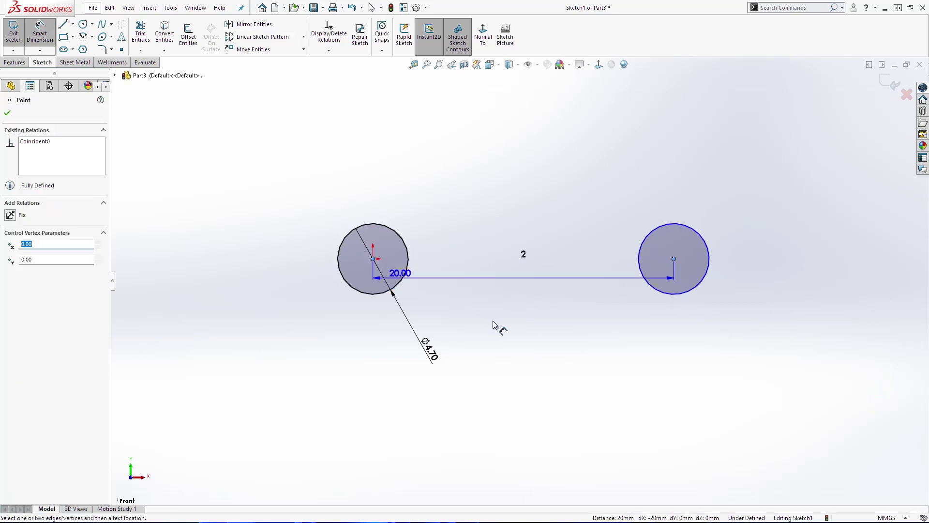
left_click(495, 324)
key("Escape")
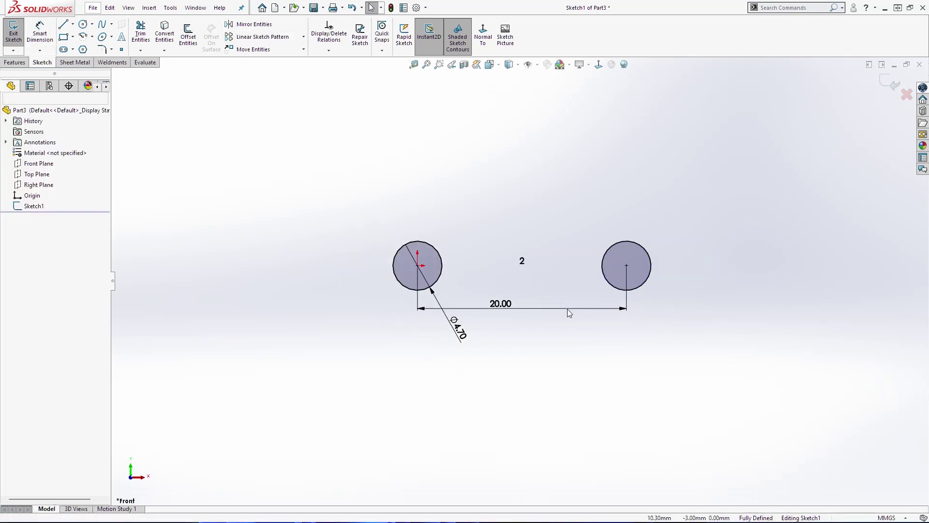
Draw a centerpoint arc of about 5.48 mm radius around the origin circle, sweeping its outer side from directly below to just past directly above
scroll(562, 280, "up", 2)
scroll(563, 280, "down", 1)
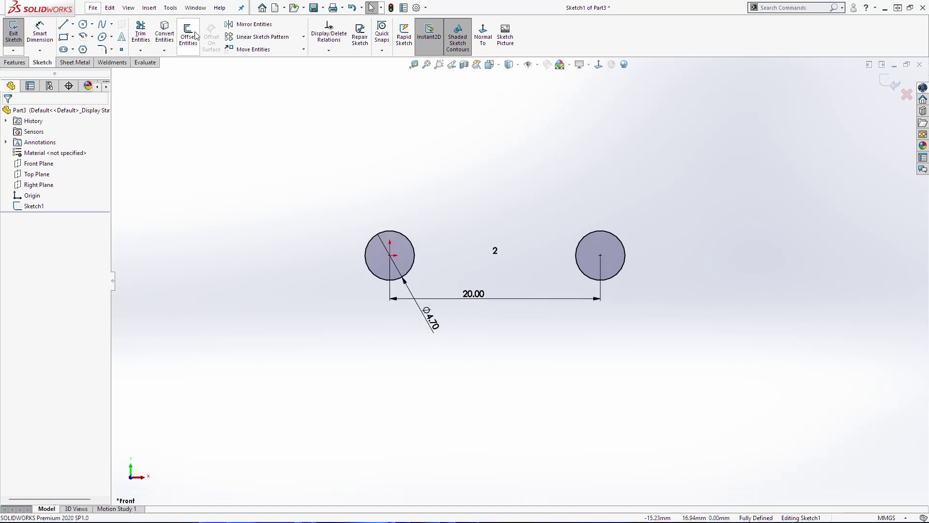
key("c")
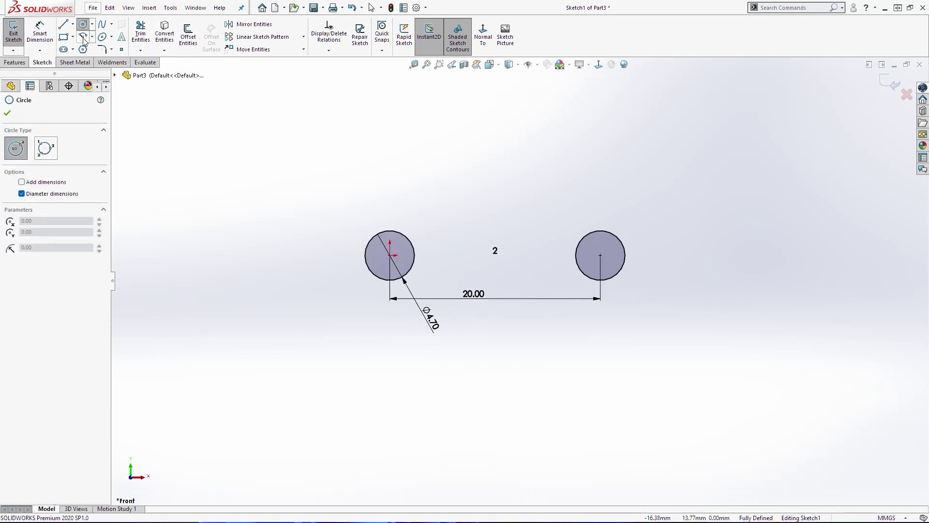
left_click(84, 38)
left_click(389, 255)
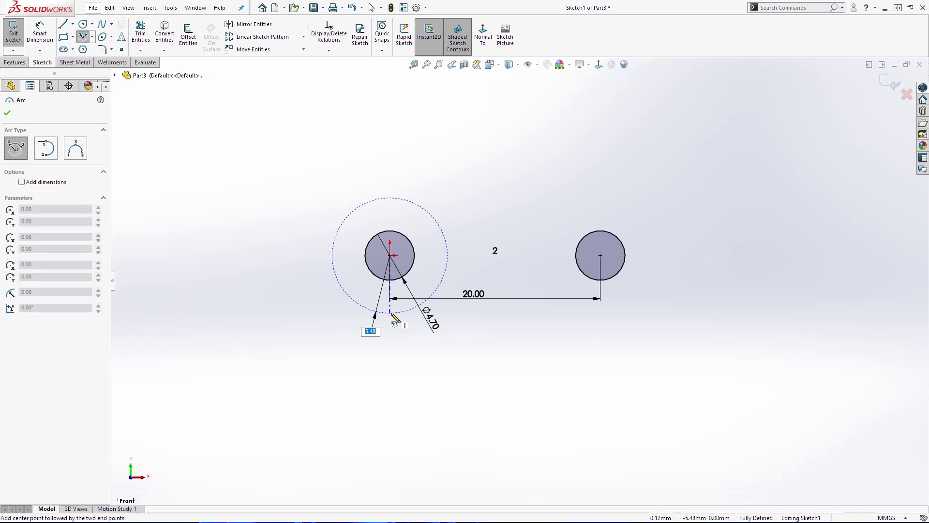
left_click(390, 313)
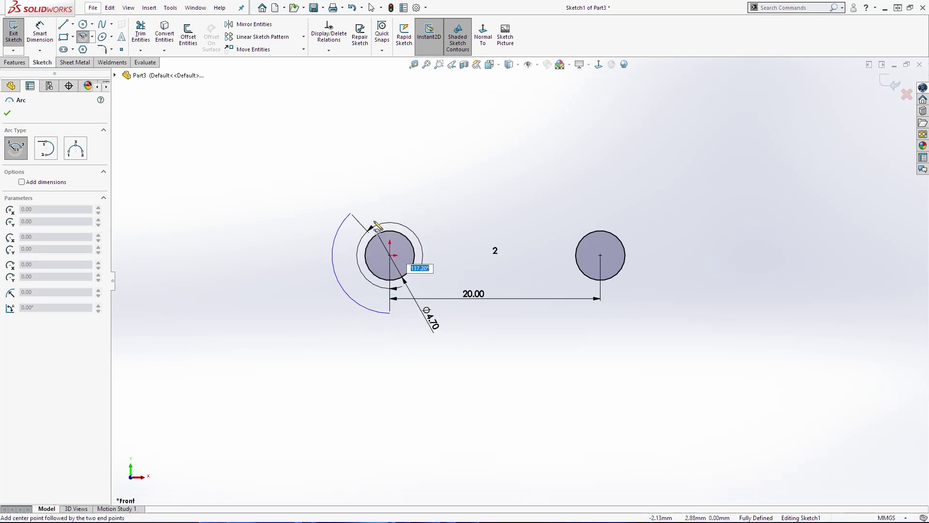
left_click(391, 198)
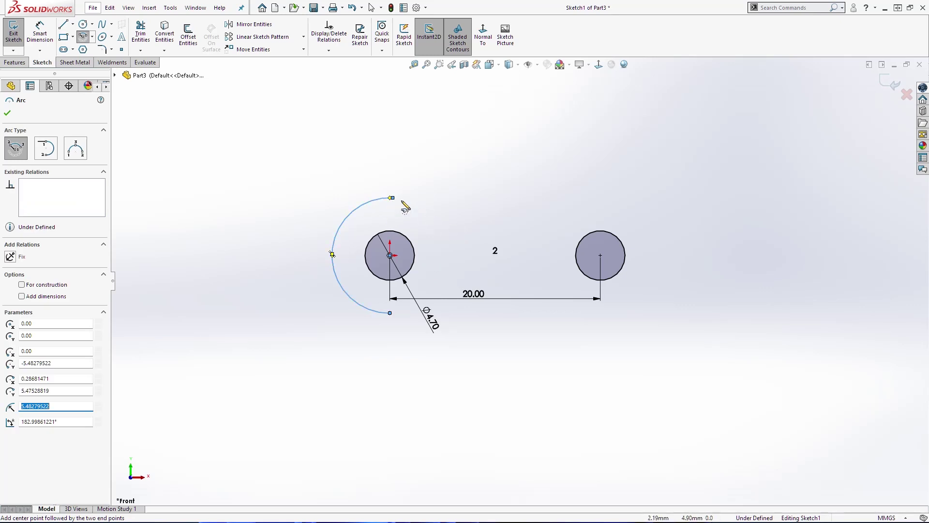
left_click(600, 255)
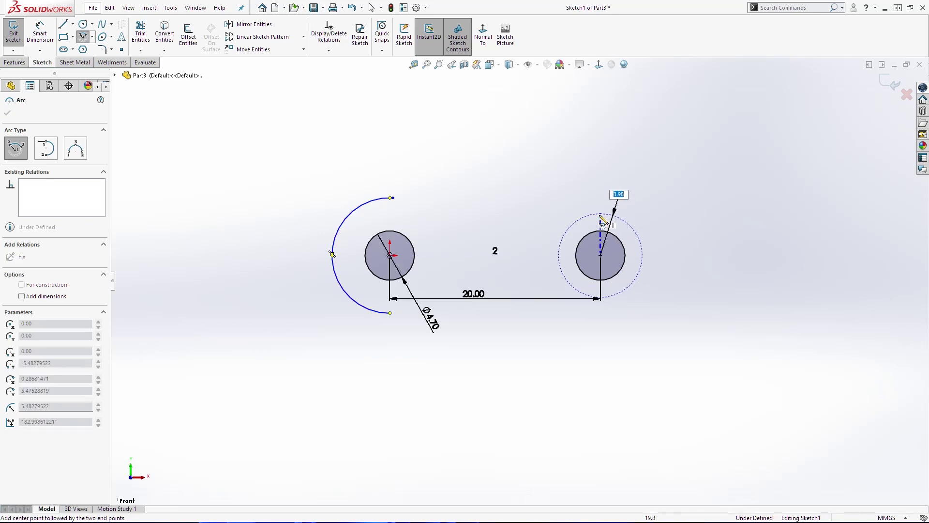
key("Escape")
key("Return")
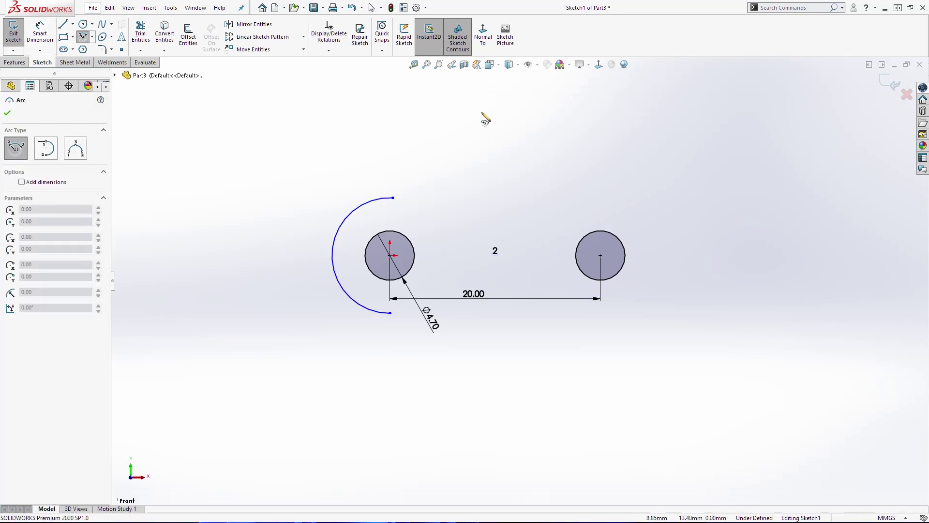
Draw a concave centerpoint arc between the two circles, centred above them and curving down toward the gap
left_click(484, 107)
left_click(493, 207)
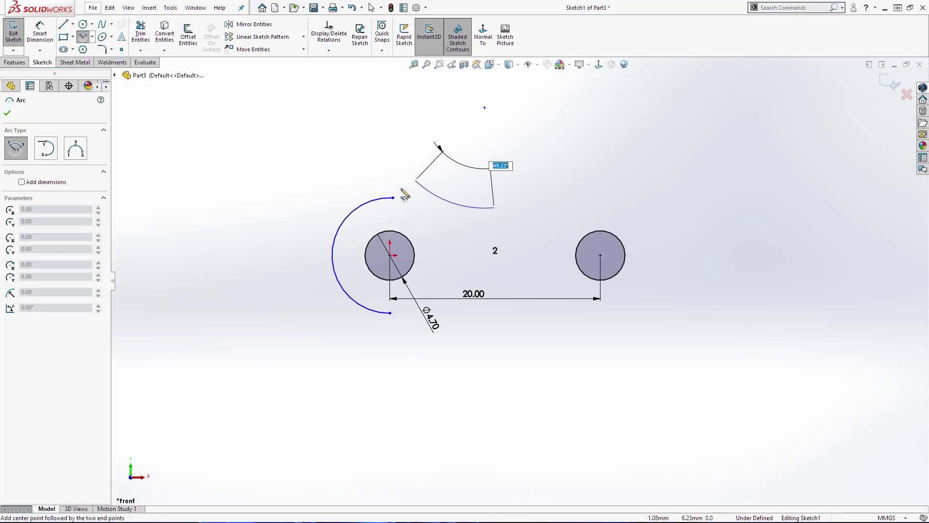
left_click(411, 176)
key("Escape")
Make the concave arc tangent to the arc around the origin circle and join their neighbouring endpoints
left_click(387, 201)
left_click(387, 200, "ctrl")
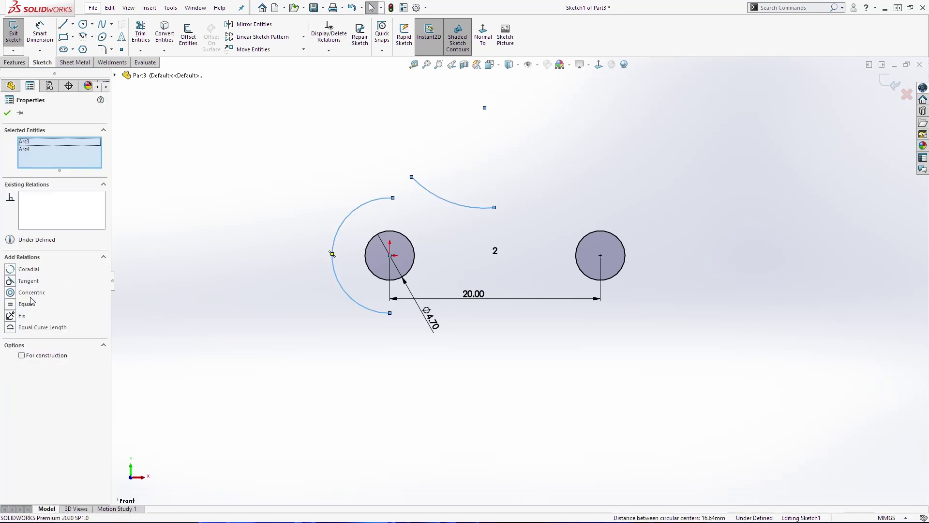
left_click(28, 281)
left_click(426, 218)
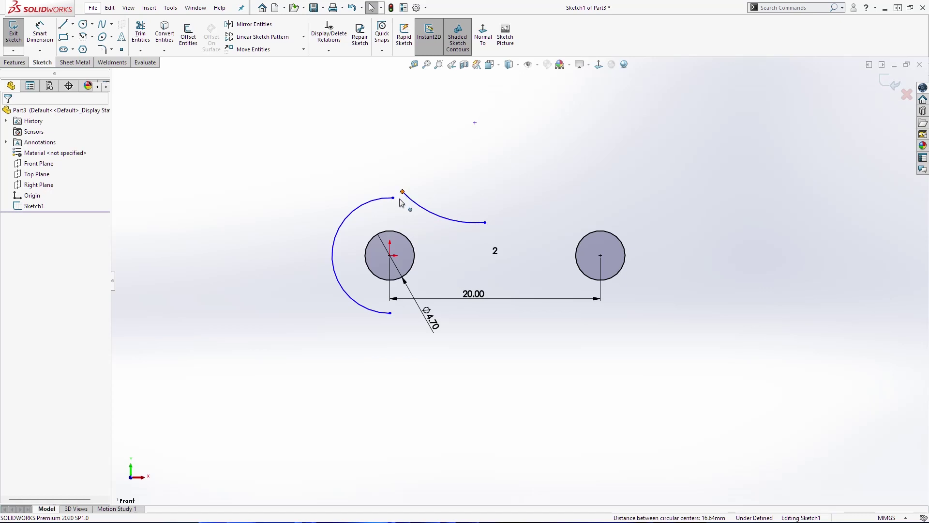
left_click_drag(402, 193, 487, 201)
left_click(140, 35)
key("Escape")
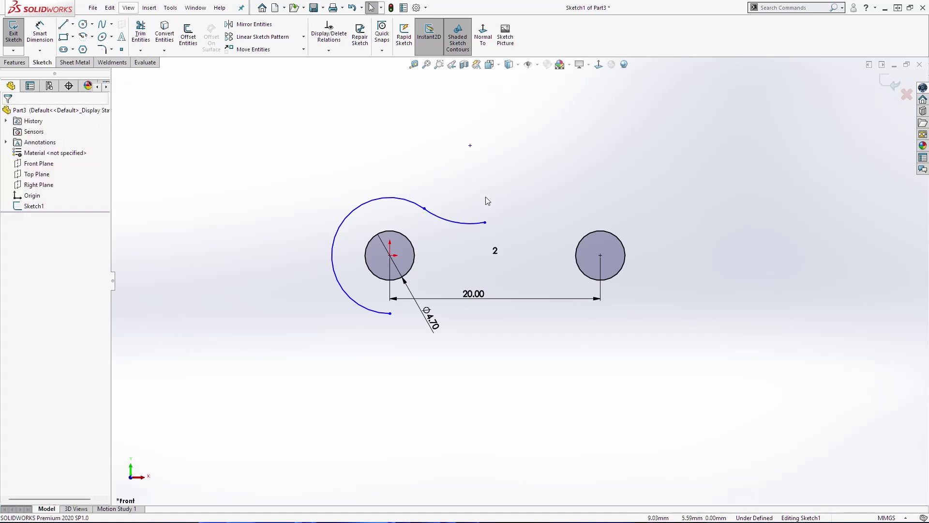
Draw a vertical centerline about 14 mm long midway between the two circles
left_click(73, 24)
left_click(83, 48)
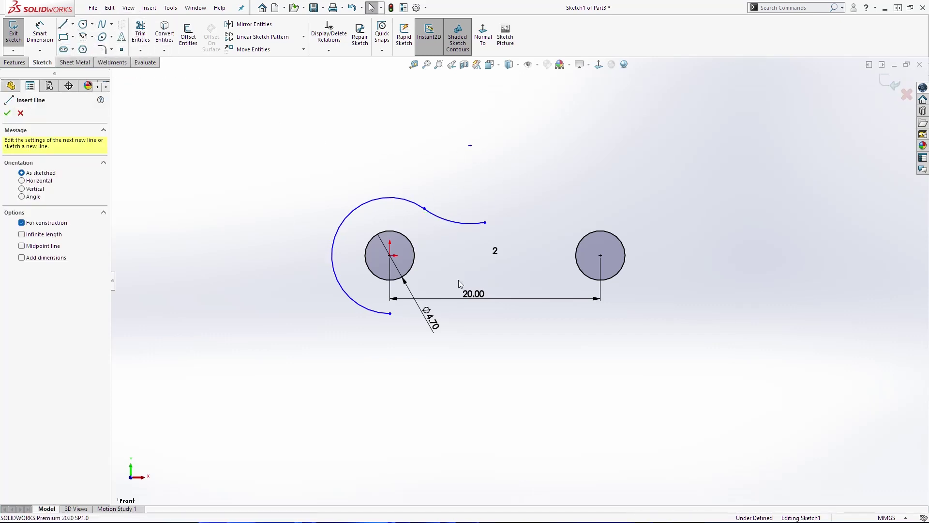
left_click(492, 261)
left_click(499, 114)
key("Escape")
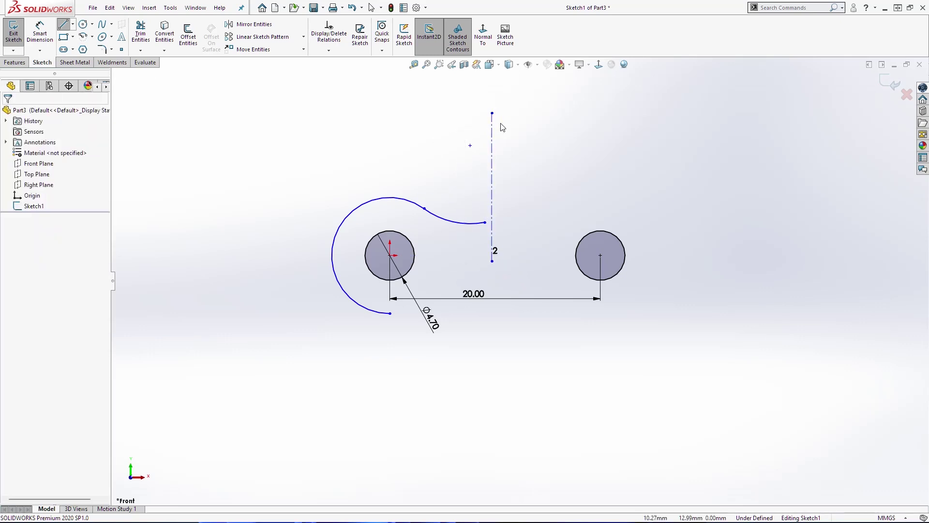
Make the two circle centres symmetric about the vertical centerline
left_click(494, 216)
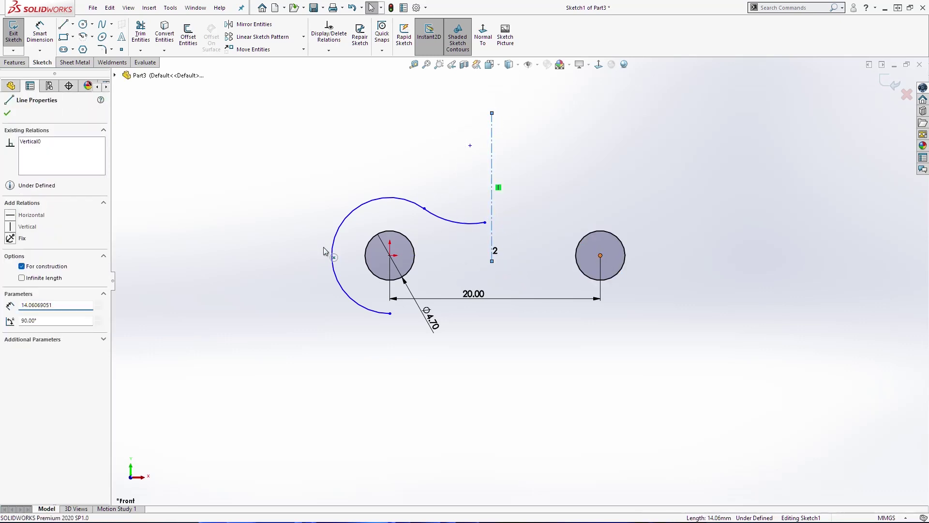
left_click(390, 256, "ctrl")
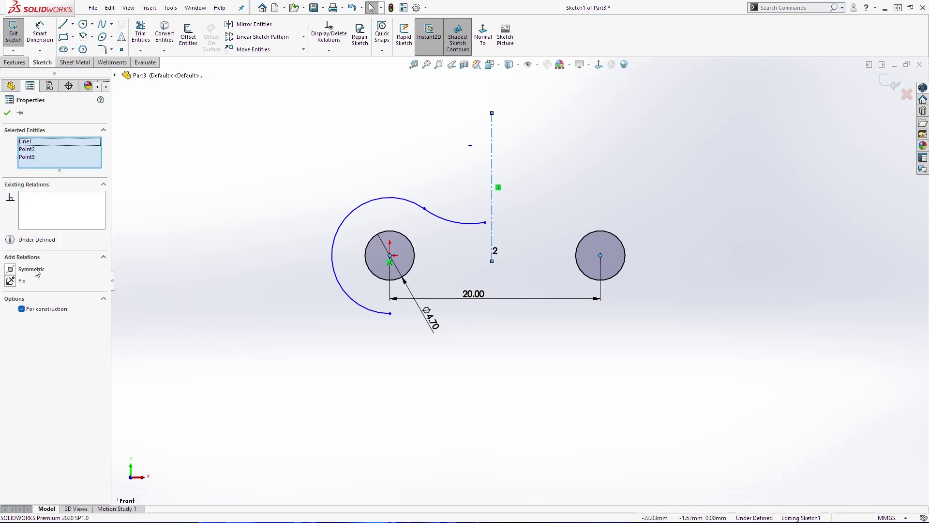
left_click(31, 269)
key("Escape")
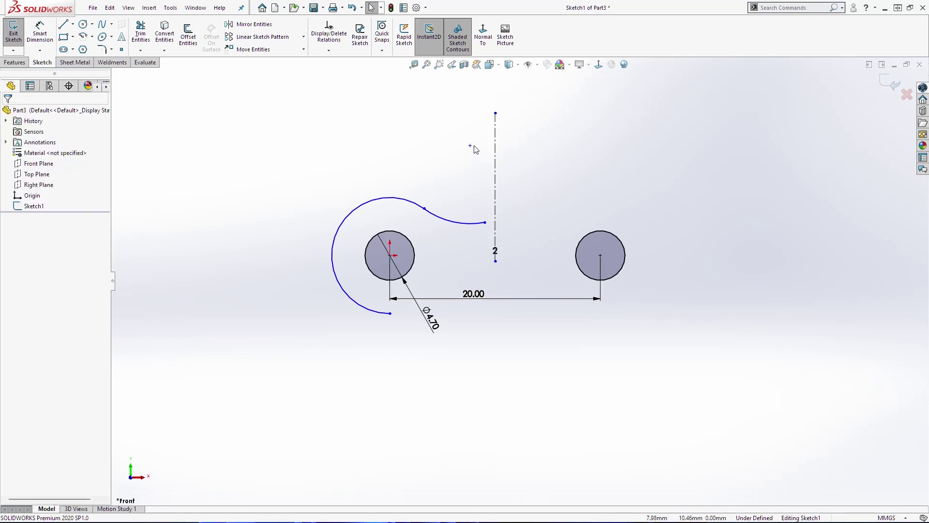
Make the centre point of the concave arc coincident with the vertical centerline
left_click_drag(472, 149, 492, 161)
left_click(497, 157, "ctrl")
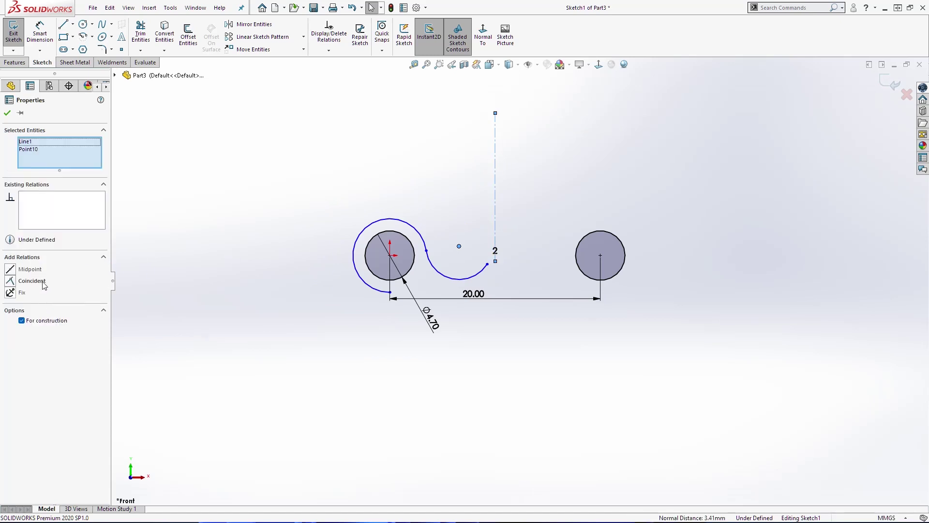
left_click(42, 280)
key("Escape")
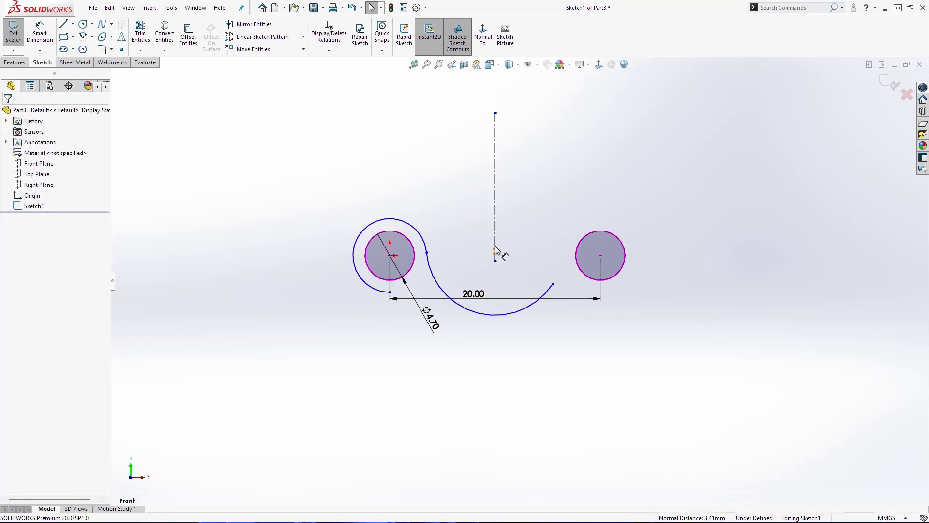
Move the junction of the two arcs above the origin circle and extend the concave arc's free end toward the second circle
left_click_drag(427, 253, 412, 220)
left_click(571, 258)
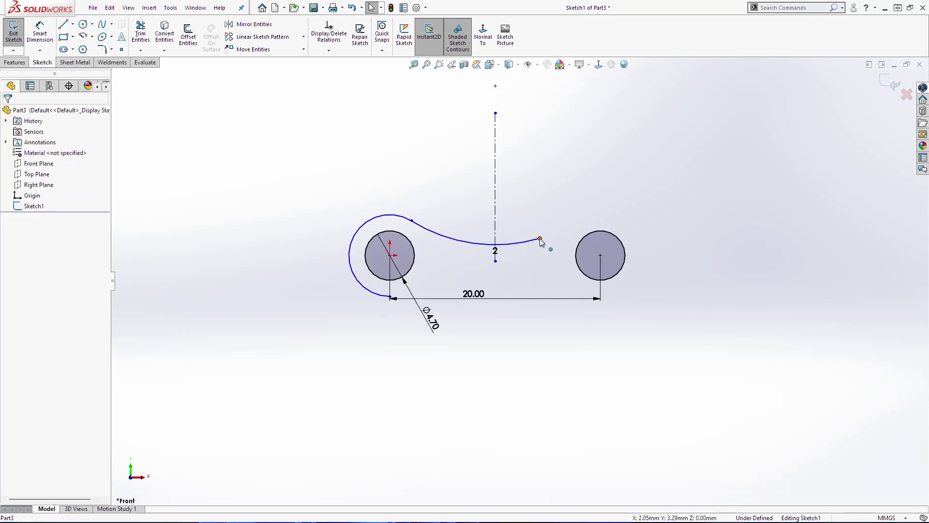
left_click_drag(540, 241, 560, 230)
key("Escape")
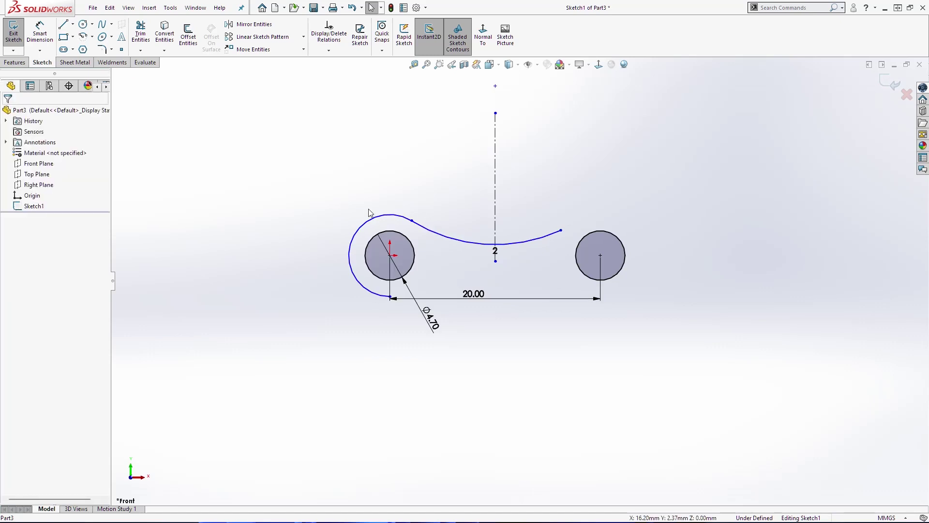
Mirror the arc around the origin circle about the vertical centerline and join the concave arc's free end to the mirrored arc
left_click(390, 255)
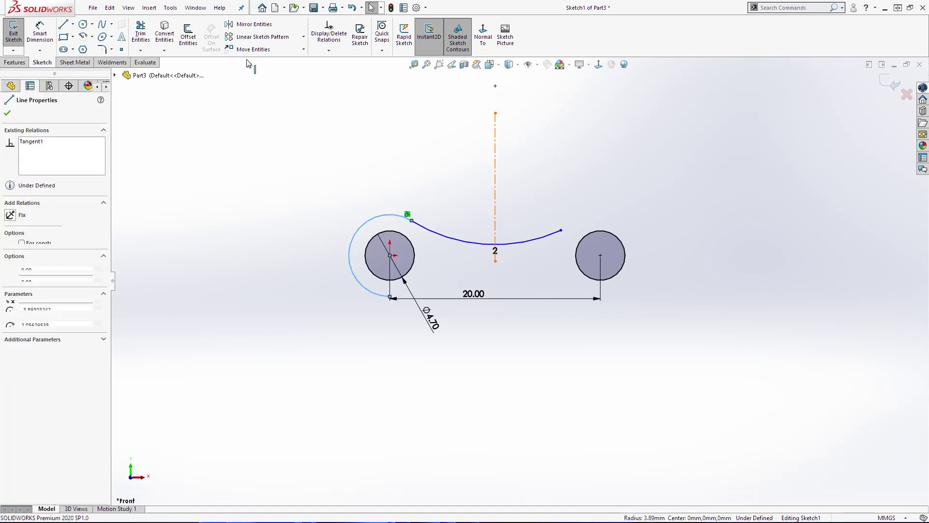
left_click(496, 193, "ctrl")
left_click(249, 24)
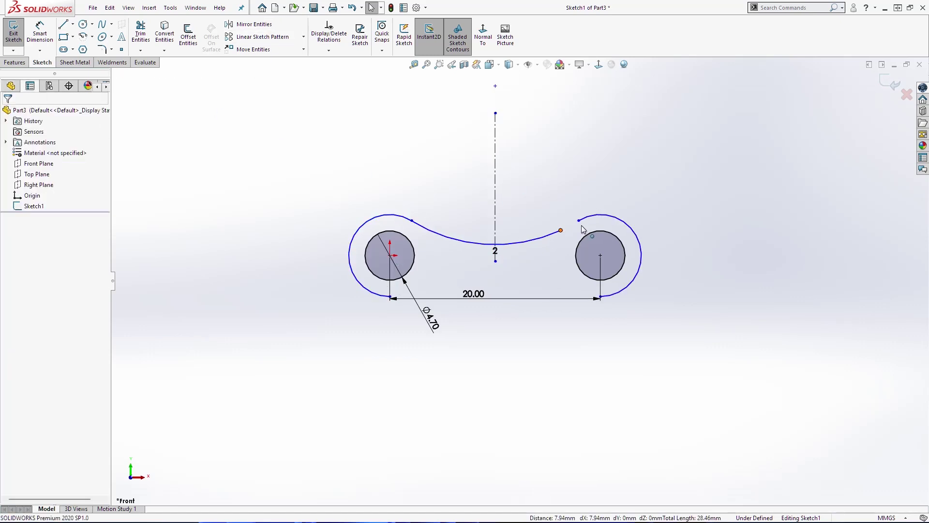
left_click_drag(561, 230, 579, 220)
key("Escape")
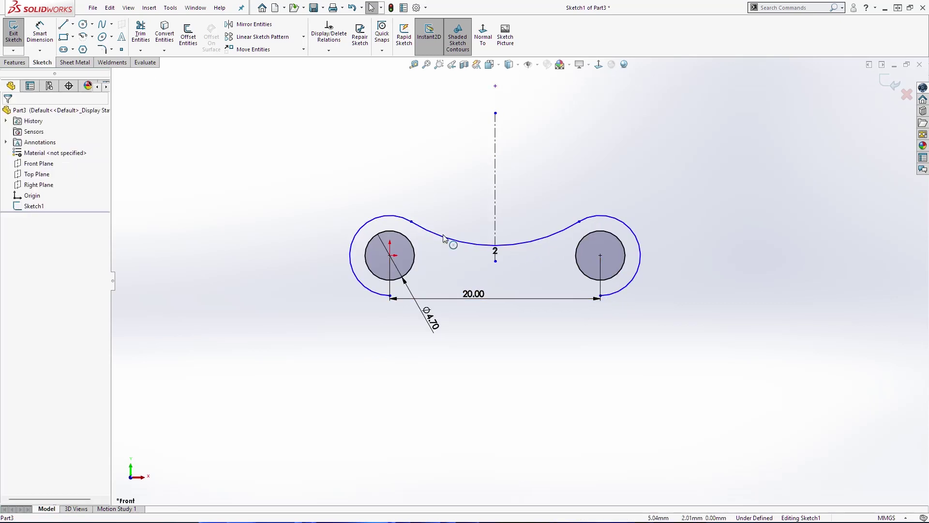
mouse_move(411, 221)
left_mouse_down()
mouse_move(364, 199)
mouse_move(409, 208)
left_mouse_up()
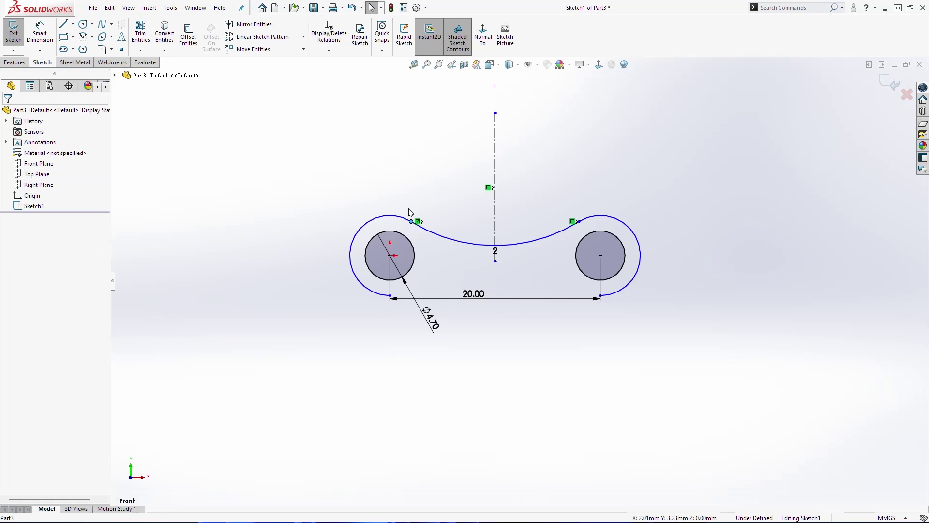
Dimension the arc around the origin circle with a radius of 6 mm
left_click(47, 39)
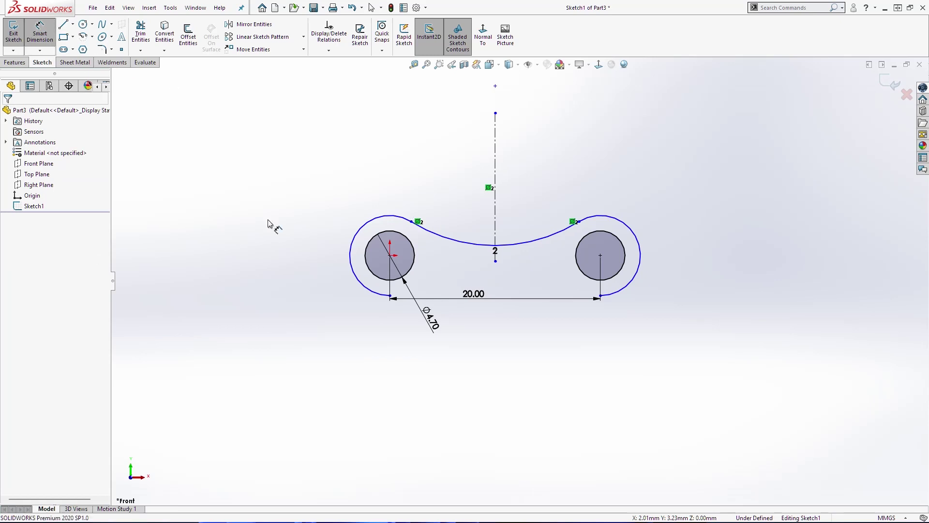
left_click(357, 278)
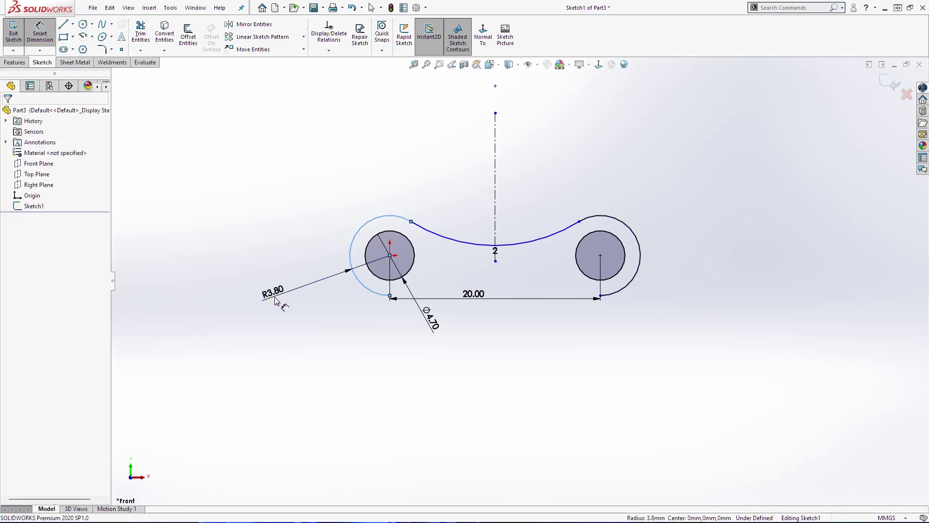
left_click(274, 300)
type("6")
key("Return")
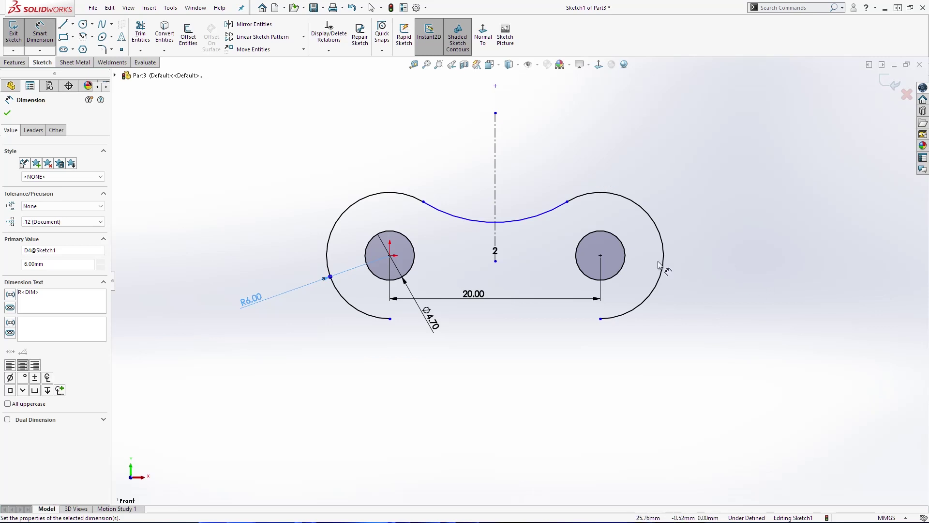
Dimension the concave arc with a radius of 18 mm and test whether its endpoint still moves
left_click(539, 218)
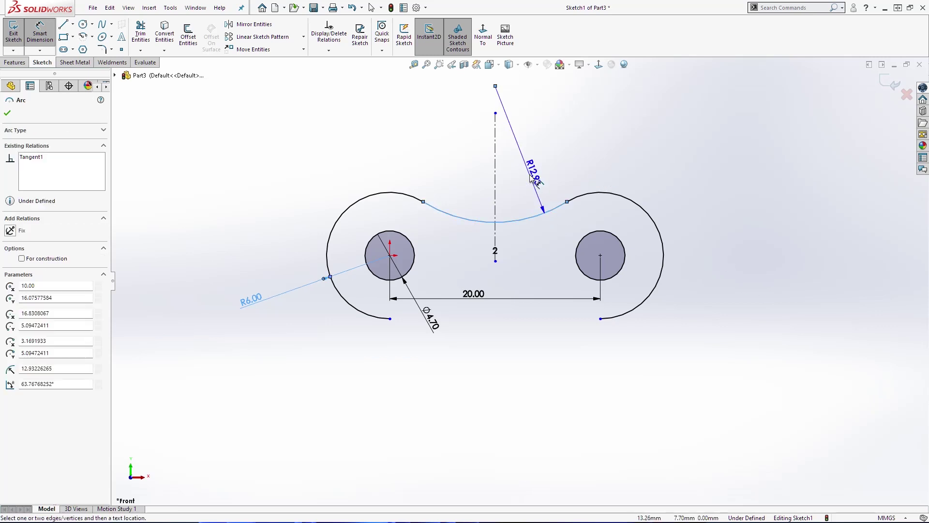
left_click(532, 178)
type("18")
key("Return")
key("Escape")
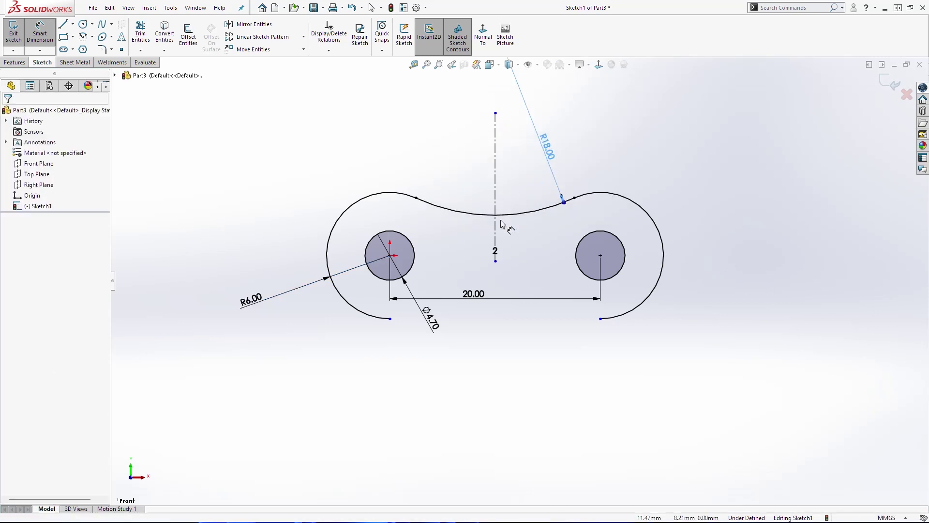
left_click_drag(391, 195, 436, 206)
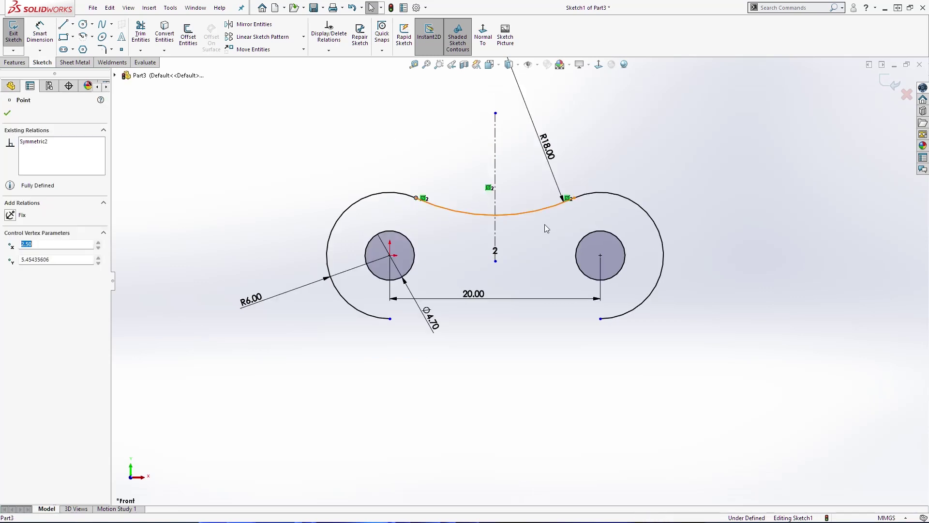
key("Escape")
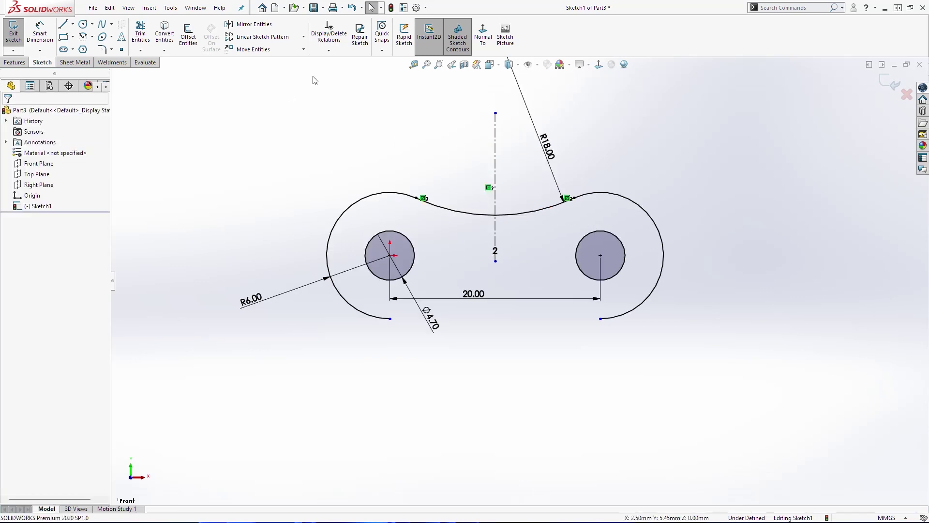
Draw a horizontal centerline from the origin to the centre of the second circle
left_click(73, 24)
left_click(80, 36)
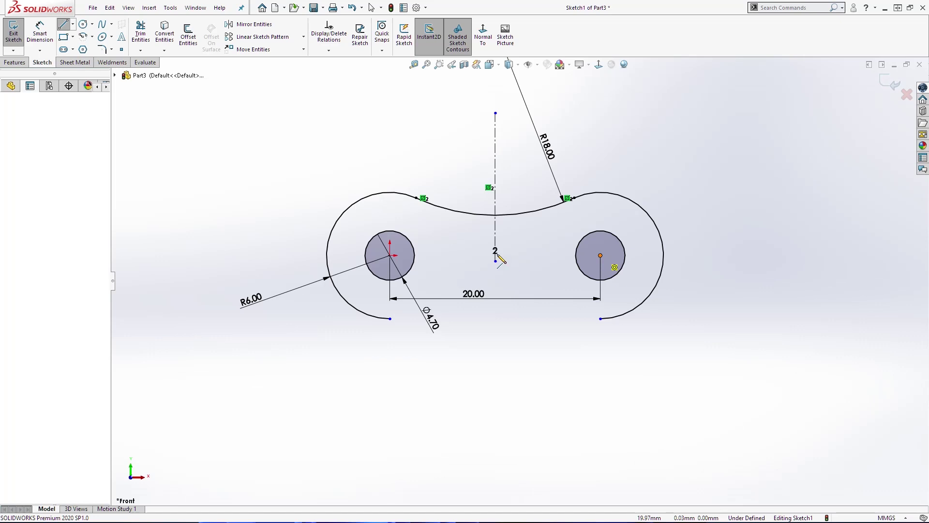
left_click(389, 255)
left_click(600, 255)
key("Escape")
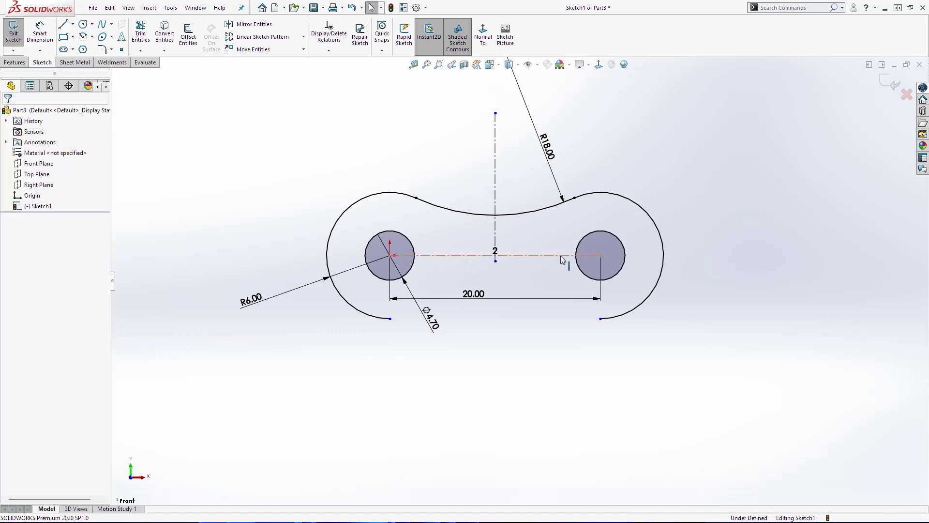
Mirror the concave arc about the horizontal centerline and join the outer arcs' lower ends to it, closing the link profile
left_click(561, 256)
left_click(533, 210, "ctrl")
left_click(261, 25)
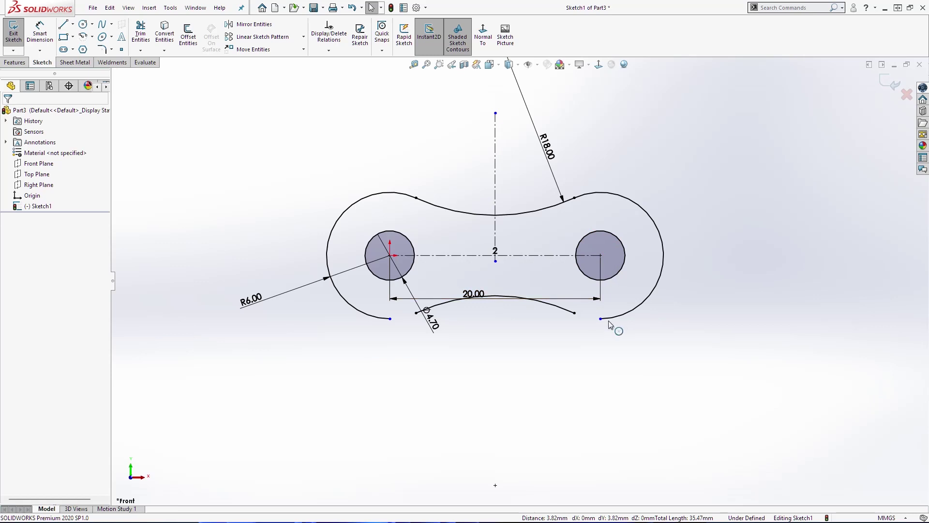
left_click_drag(601, 319, 574, 314)
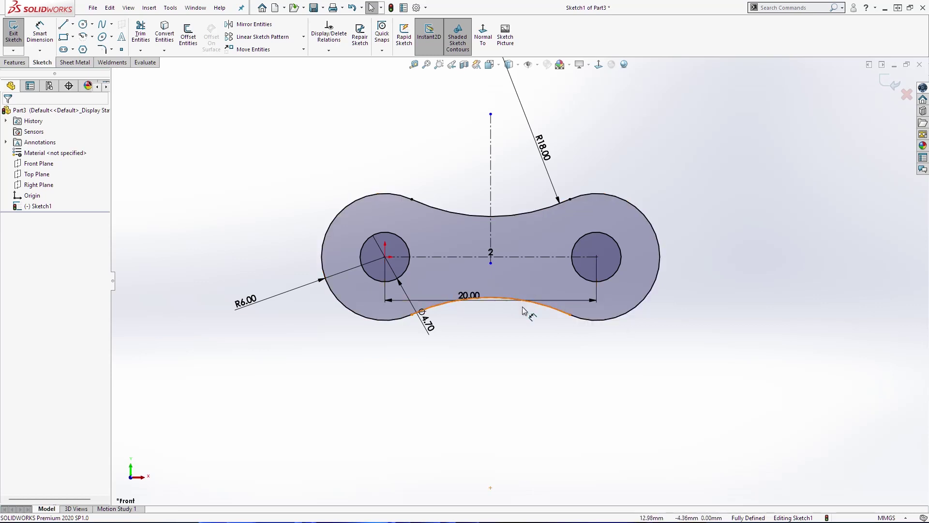
Extrude the link profile as a blind boss 1.25 mm deep
scroll(516, 281, "up", 1)
left_click(15, 62)
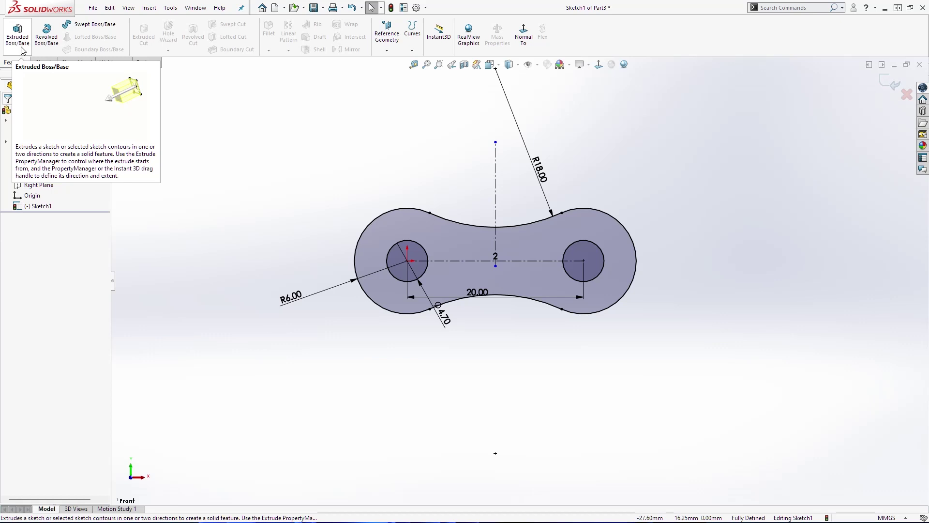
left_click(22, 50)
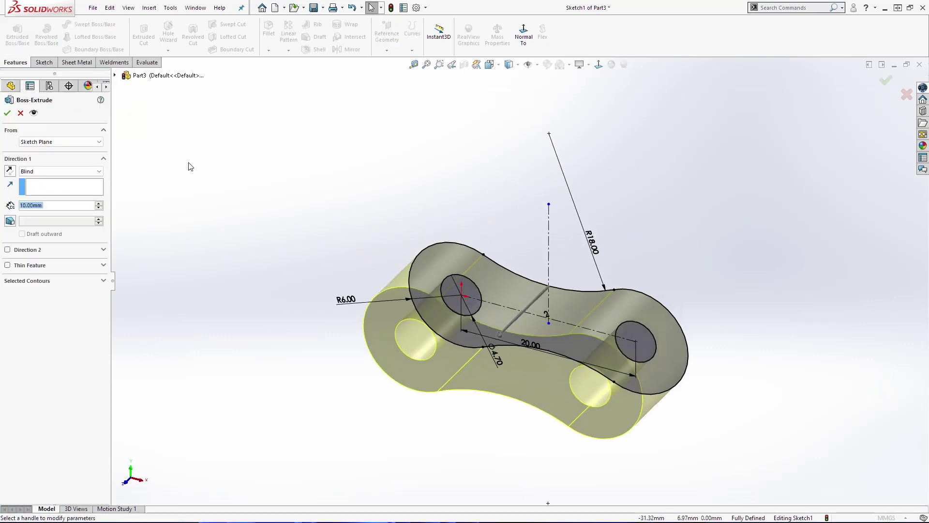
type("1.25")
key("Return")
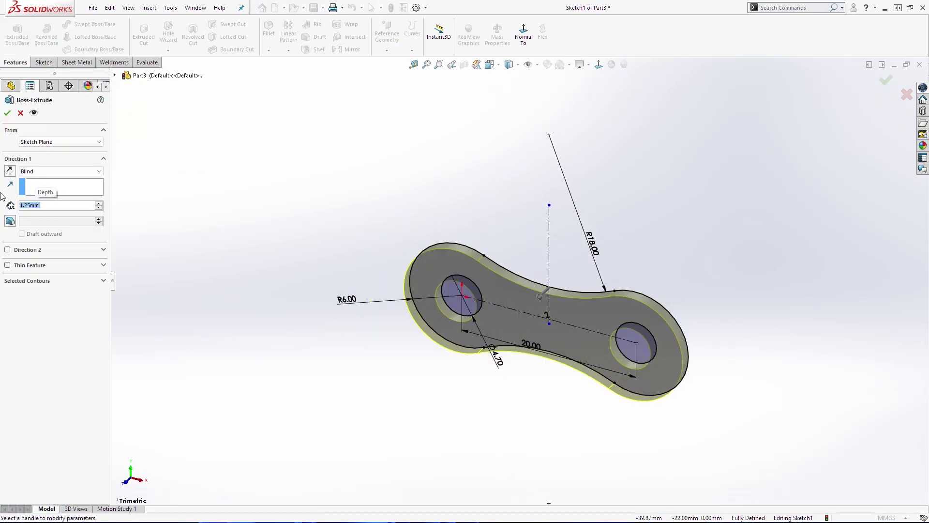
left_click(7, 113)
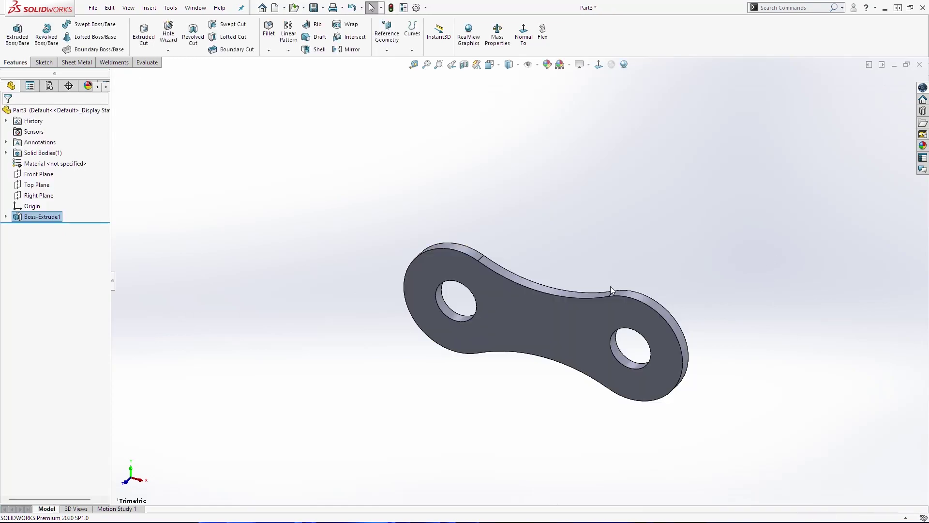
Start a linear pattern and choose the link plate's short thickness edge as the first direction
middle_click_drag(581, 390, 387, 356)
key("space")
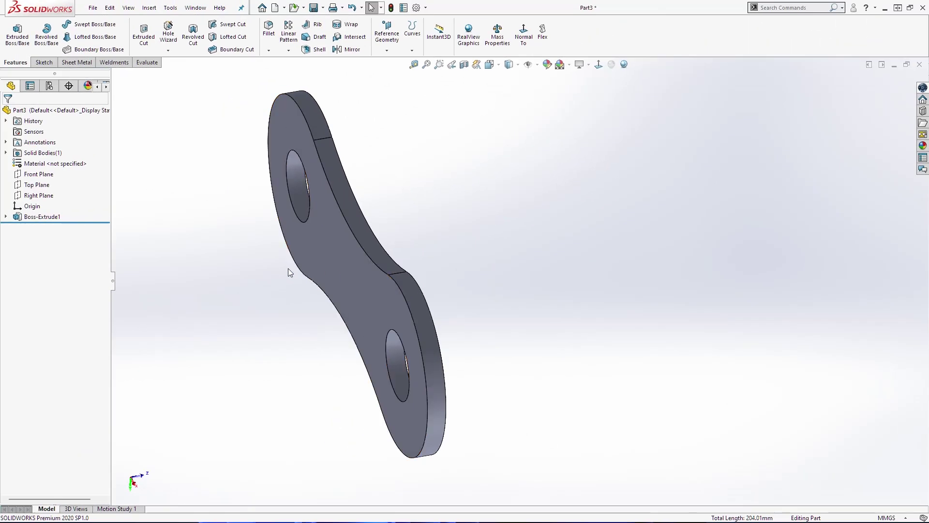
scroll(339, 286, "down", 5)
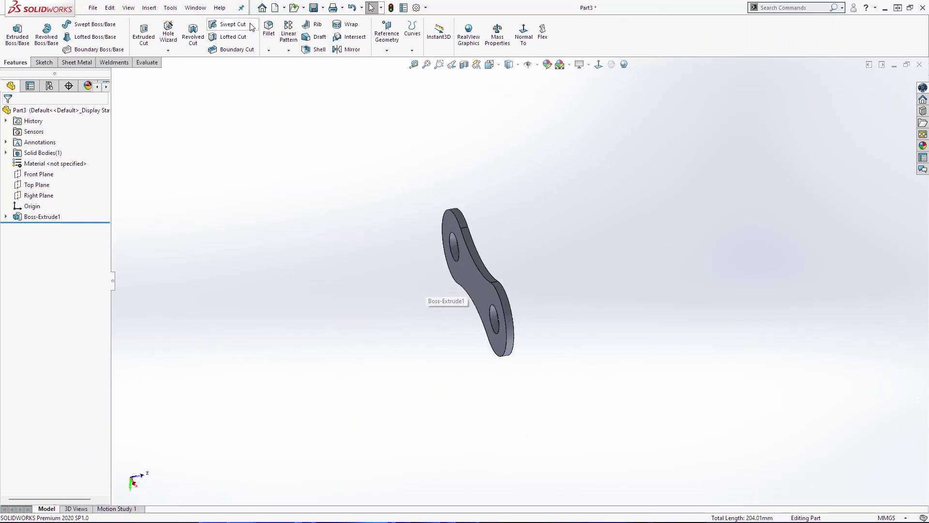
left_click(289, 37)
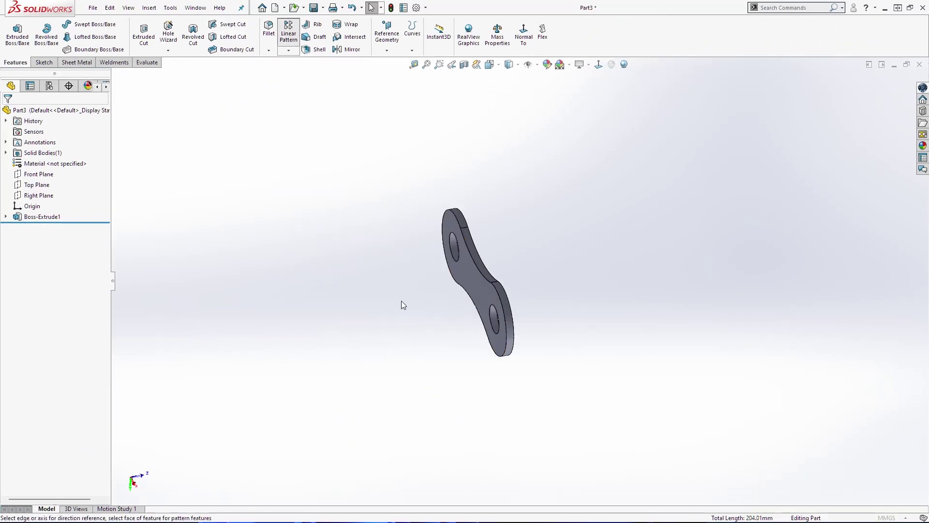
scroll(468, 242, "down", 3)
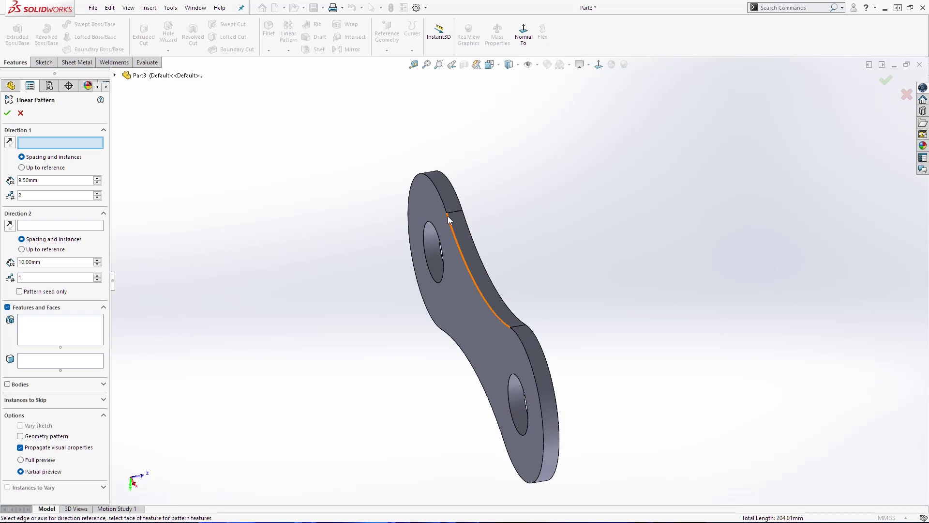
left_click(450, 213)
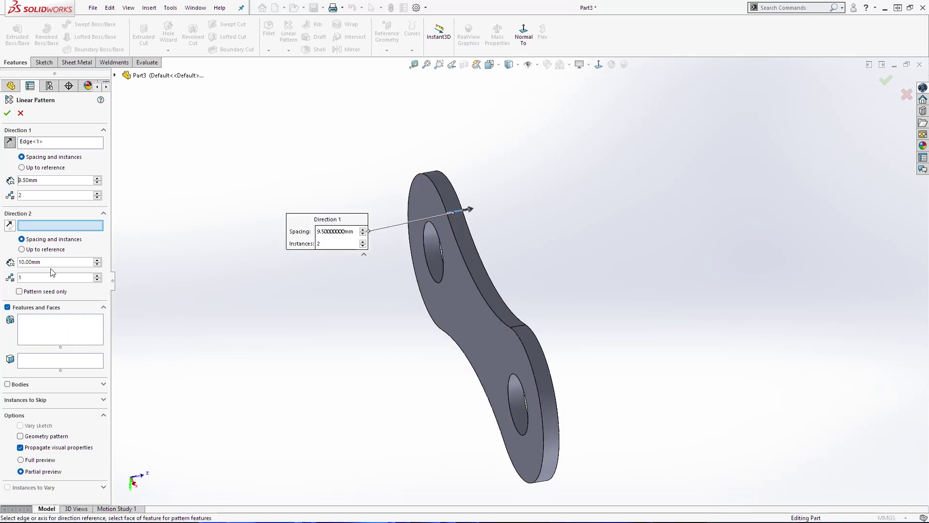
left_click(57, 344)
left_click(631, 474)
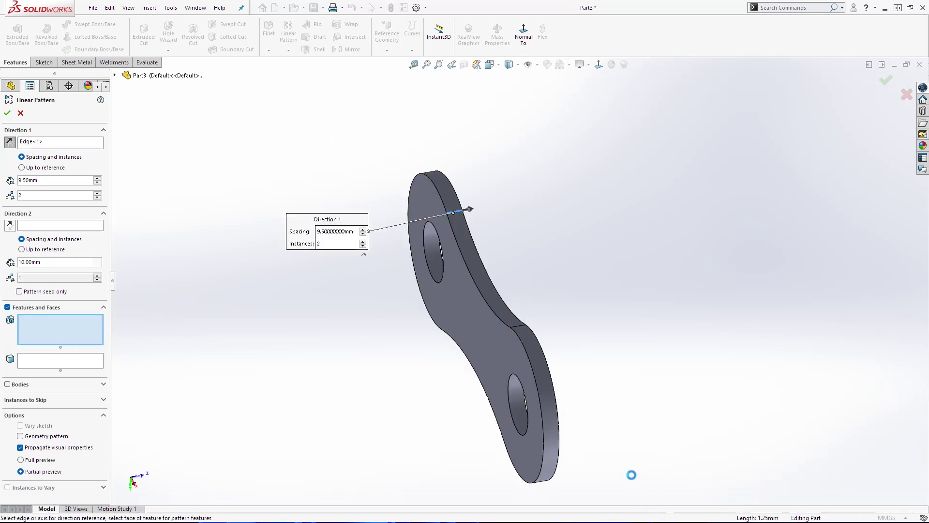
scroll(625, 474, "up", 2)
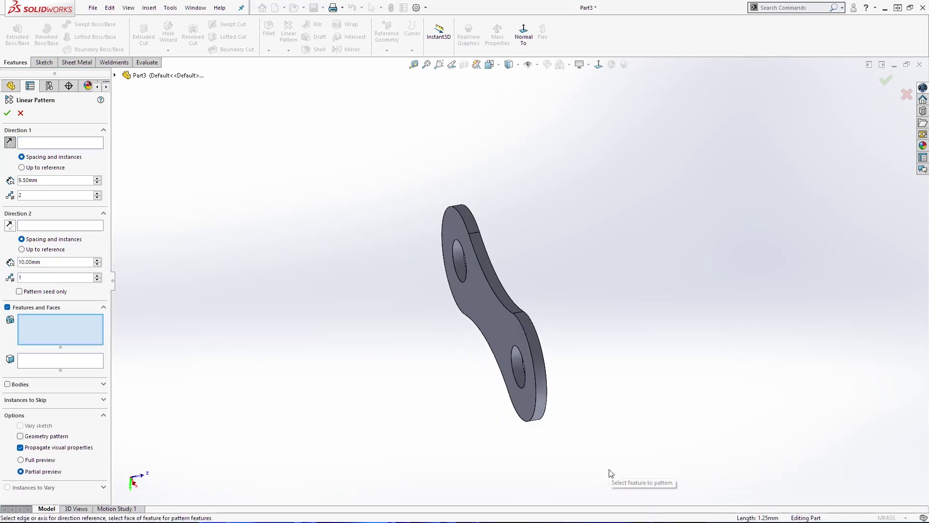
Select the plate extrusion as the feature to pattern and its thickness edge as the direction, with 2 instances spaced 9.5 mm
left_click(507, 297)
scroll(605, 318, "down", 3)
left_click(56, 143)
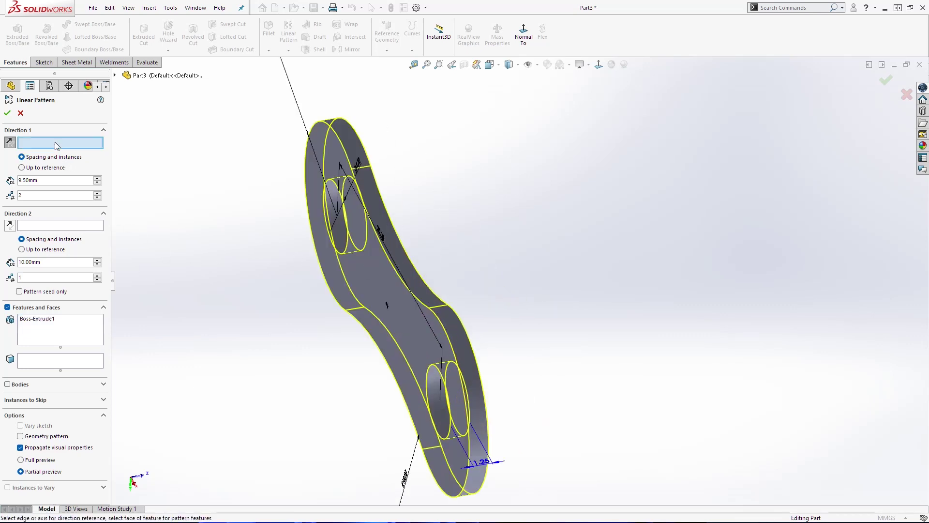
scroll(309, 186, "down", 2)
left_click(455, 177)
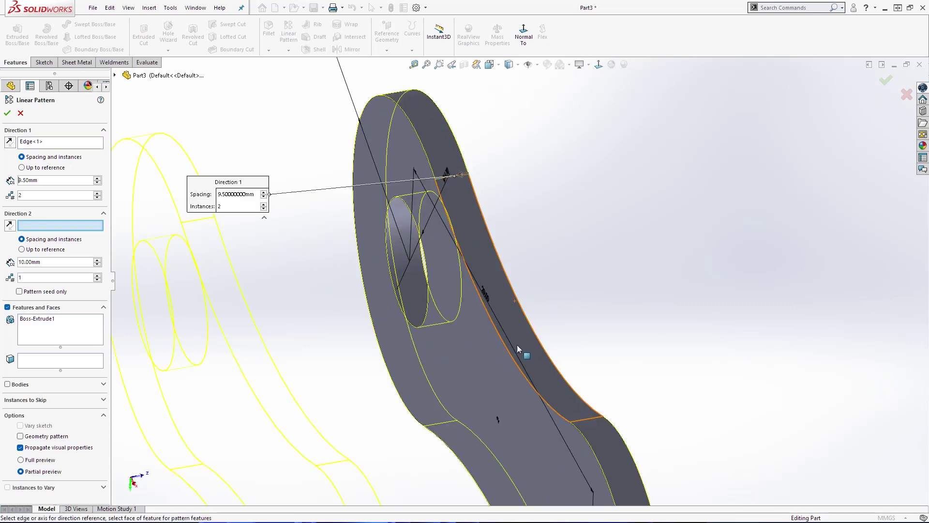
Show the full preview, switch the pattern to the link plate's solid body, and create the pattern
scroll(517, 345, "up", 5)
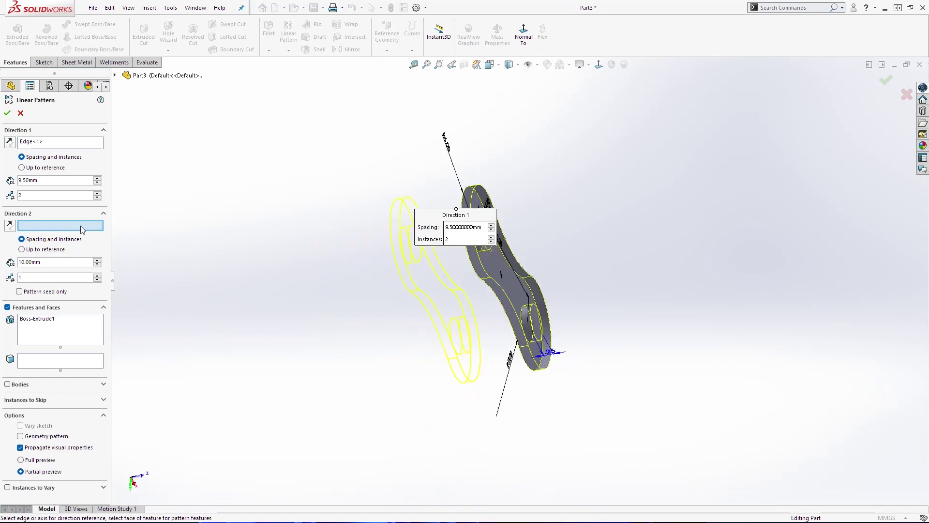
left_click(47, 460)
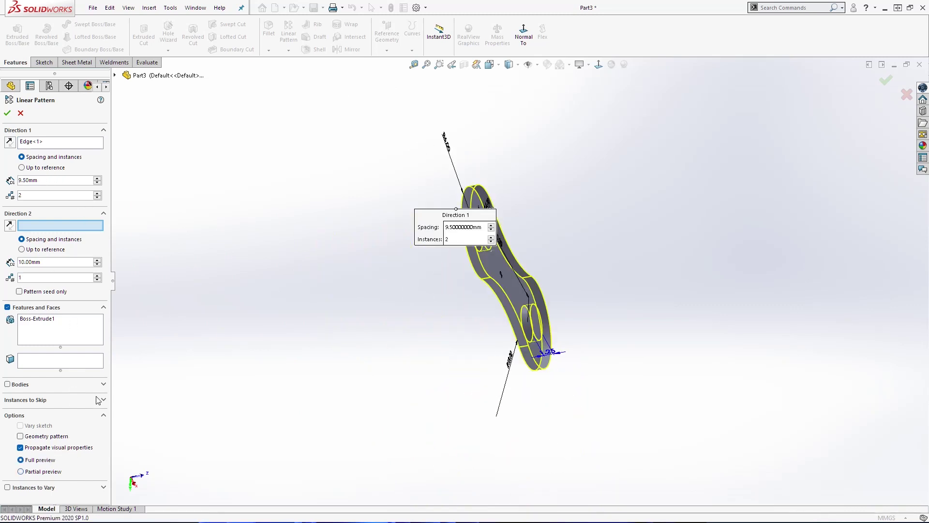
left_click(21, 385)
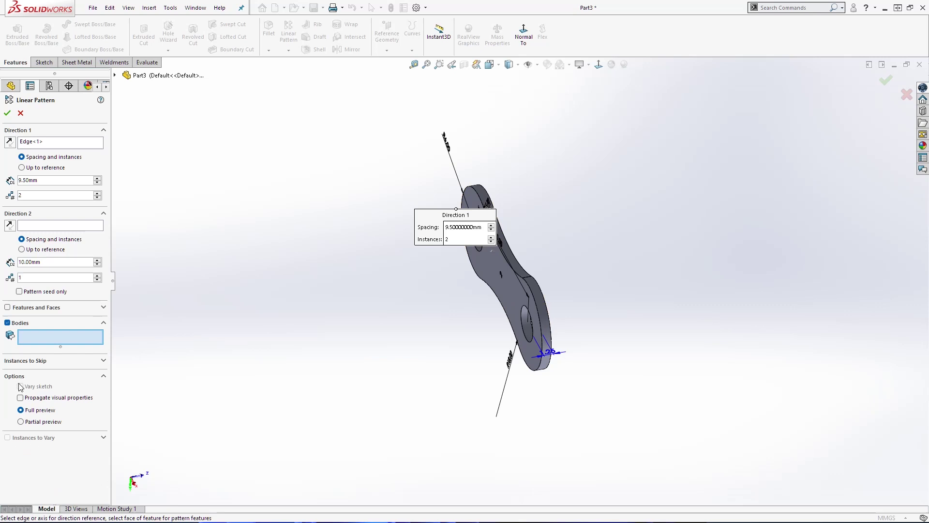
left_click(512, 284)
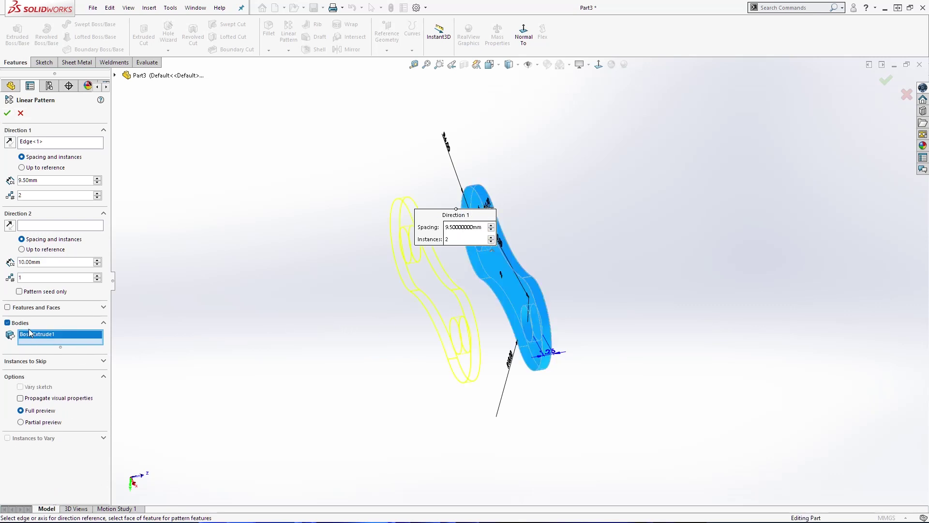
left_click(7, 114)
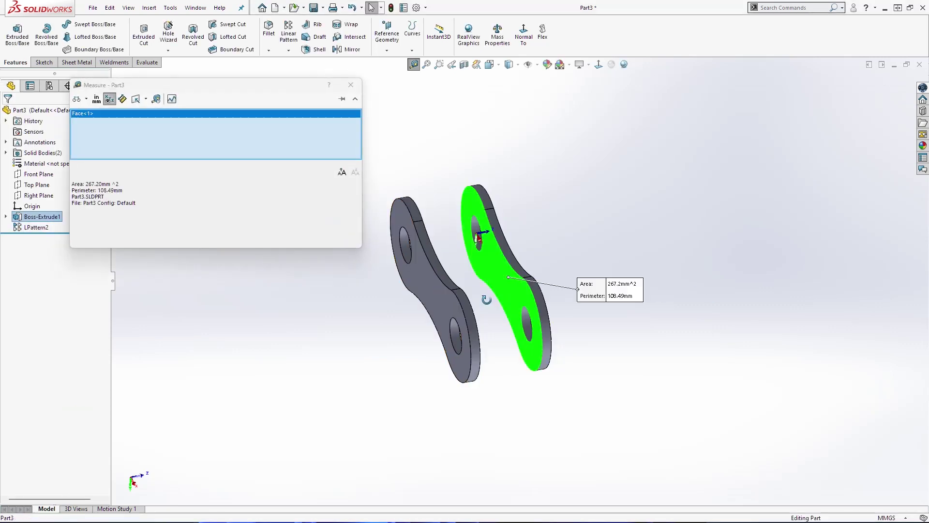
Measure the gap between the facing surfaces of the two link plates
middle_click_drag(483, 296, 542, 406)
left_click(498, 368)
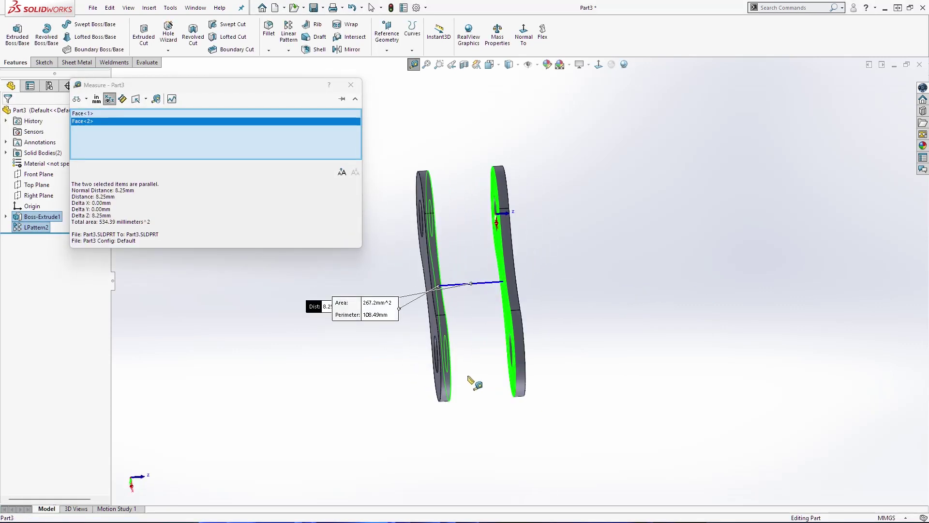
key("Escape")
Edit the linear pattern and set its spacing to 10.75 mm
right_click(30, 228)
left_click(38, 201)
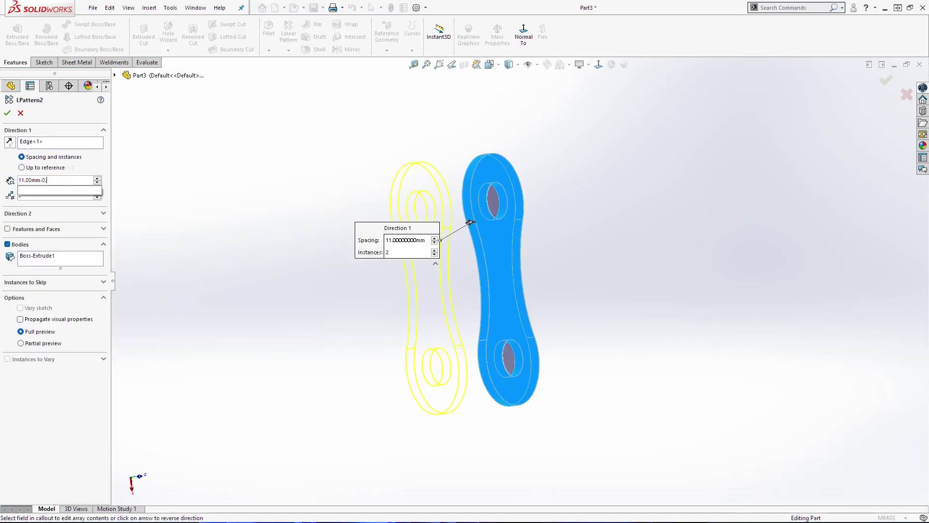
type("25")
key("Return")
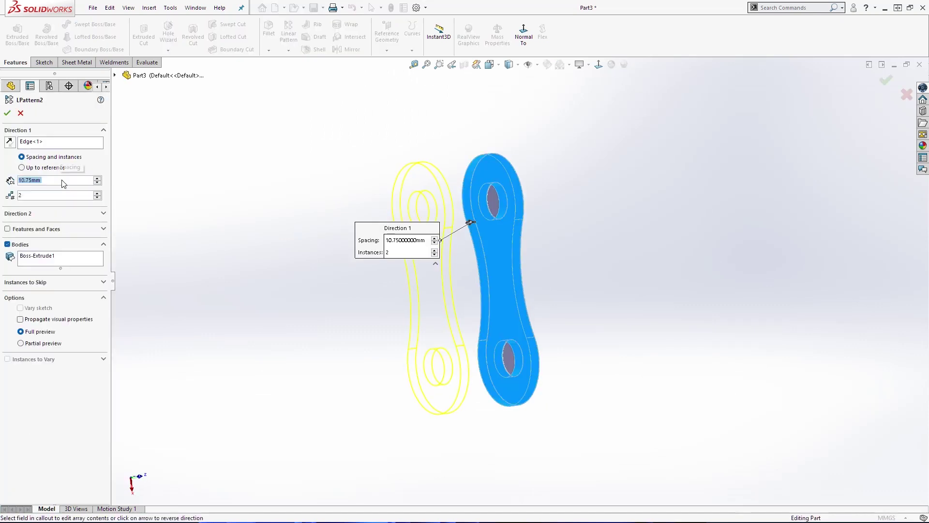
left_click(10, 116)
Measure the distance between the two link plates again using their faces and a point on the opposite plate
key("m")
left_click(511, 276)
middle_click_drag(411, 305, 443, 293)
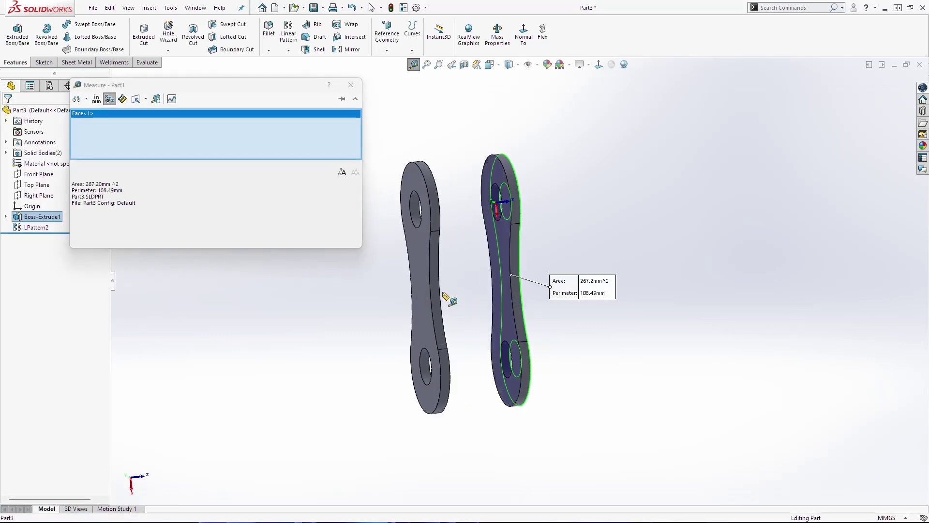
left_click(421, 289)
middle_click_drag(602, 403, 524, 370)
key("Escape")
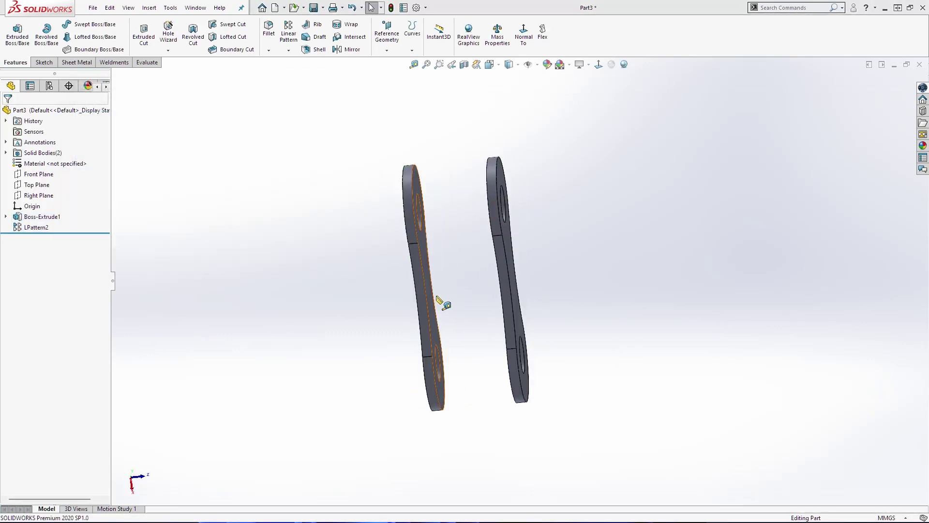
key("m")
middle_click_drag(474, 299, 547, 305)
left_click(430, 306)
left_click(512, 293)
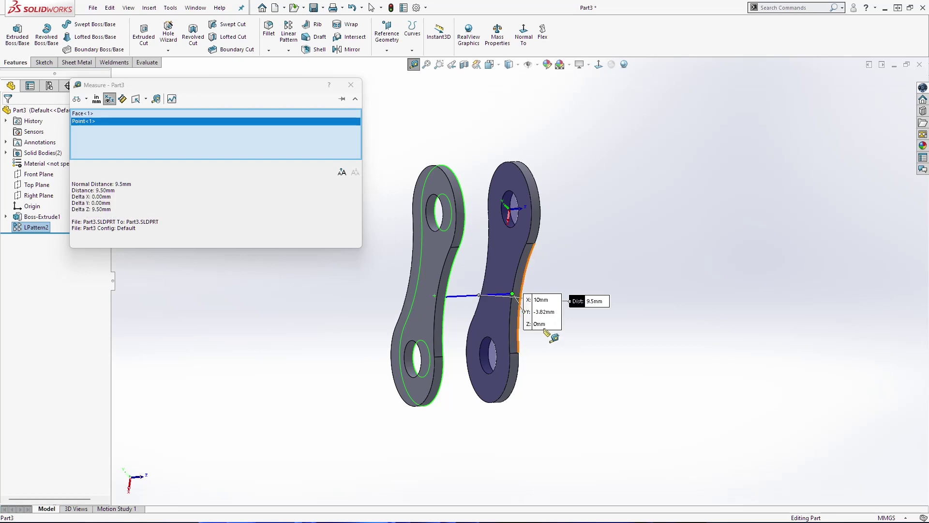
key("Escape")
Create a reference plane midway between the inner faces of the two link plates
scroll(587, 342, "up", 5)
middle_click_drag(587, 342, 481, 327)
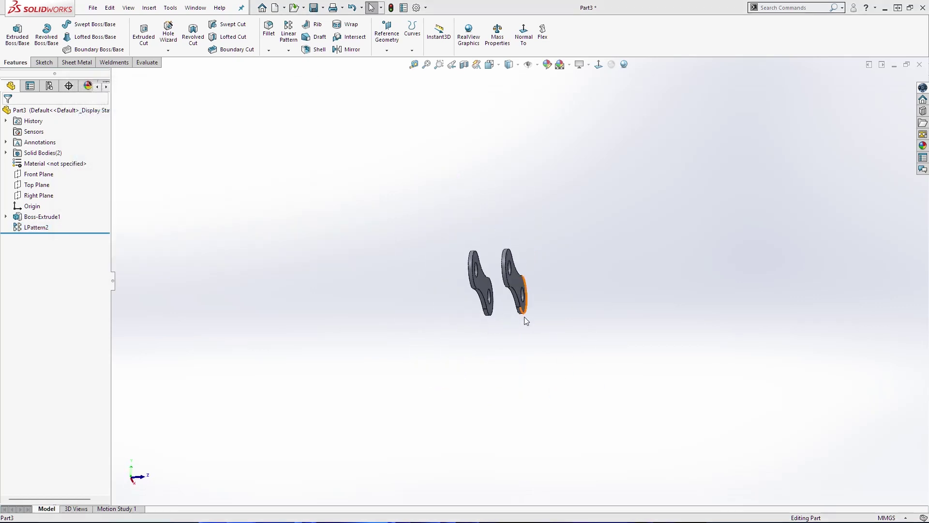
scroll(524, 320, "down", 1)
left_click(387, 37)
left_click(387, 60)
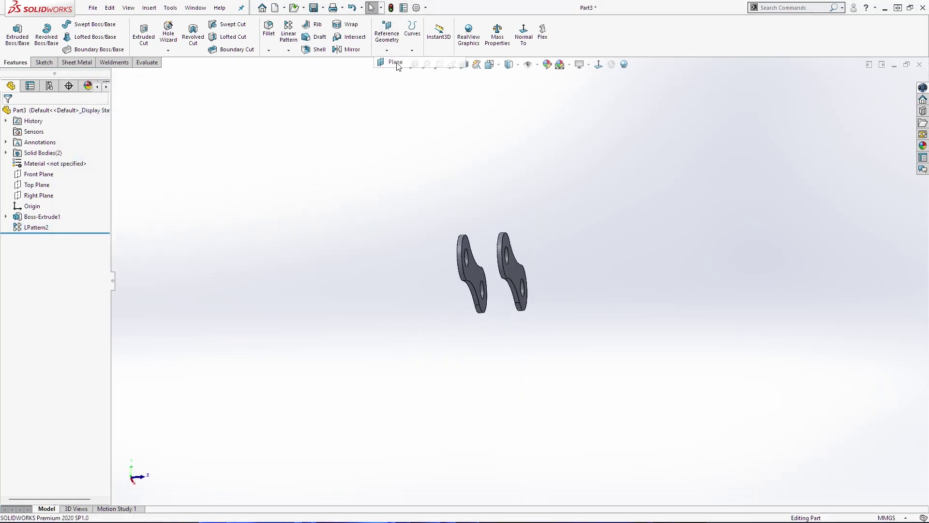
scroll(475, 271, "up", 5)
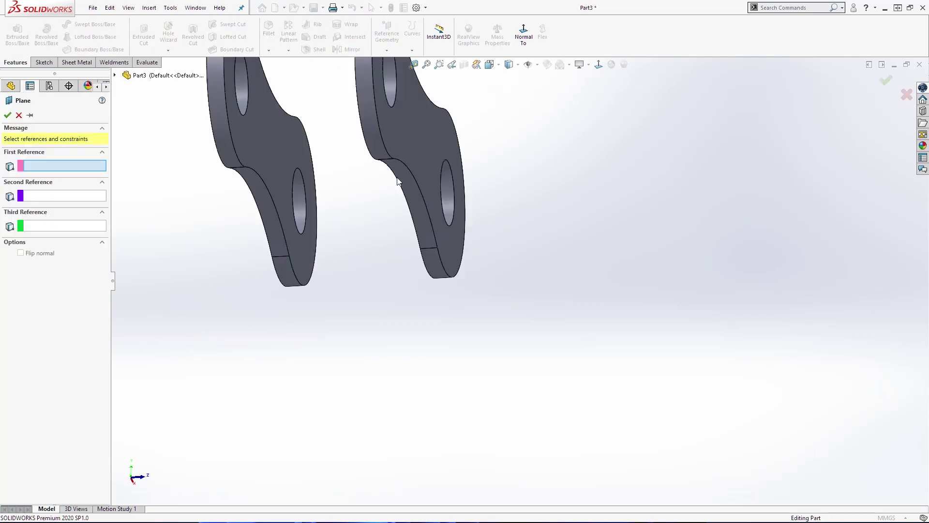
left_click(296, 136)
left_click(425, 189)
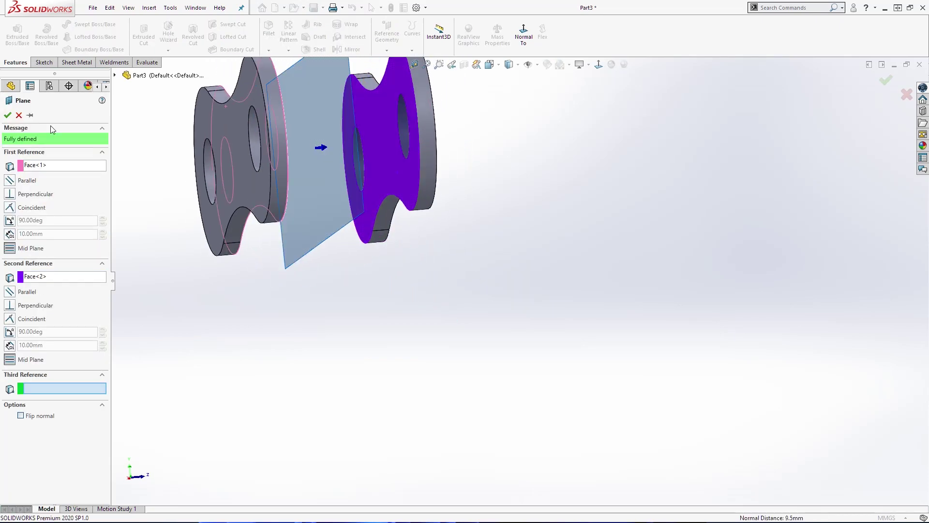
left_click(8, 115)
Sketch on the new mid plane and convert the edges of both 4.7 mm plate holes into sketch circles
right_click(32, 237)
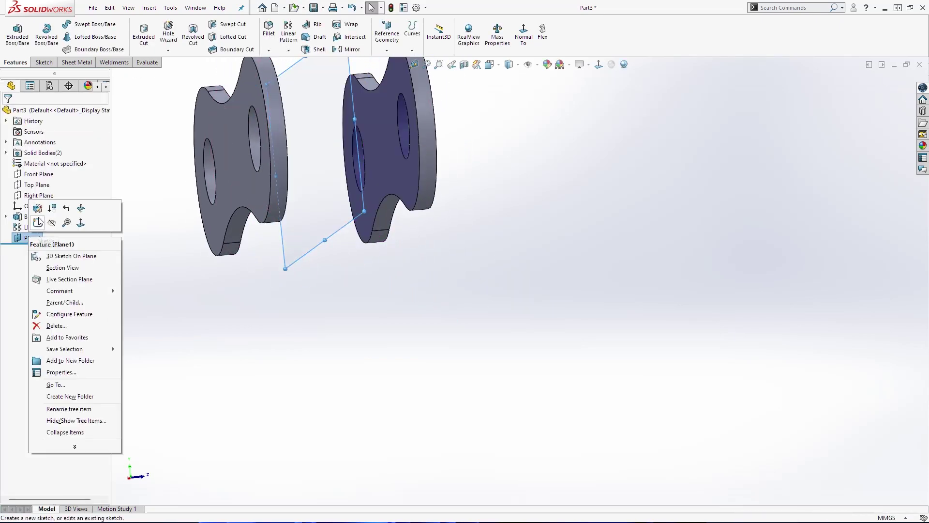
left_click(41, 211)
key("space")
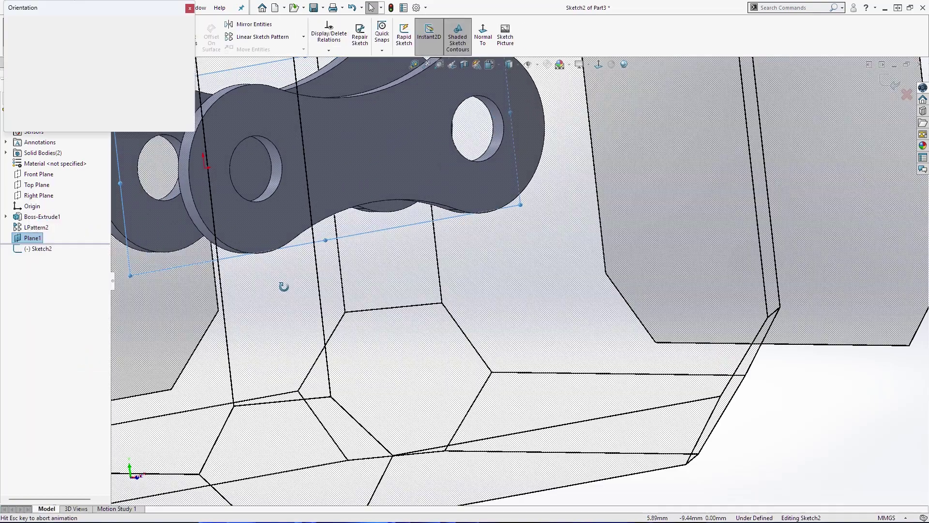
left_click(434, 325)
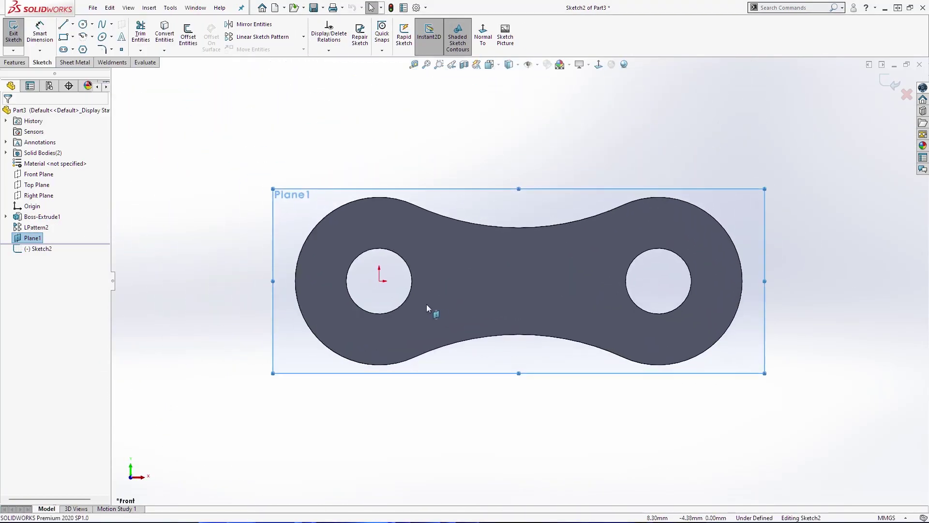
scroll(419, 305, "down", 4)
left_click(420, 258)
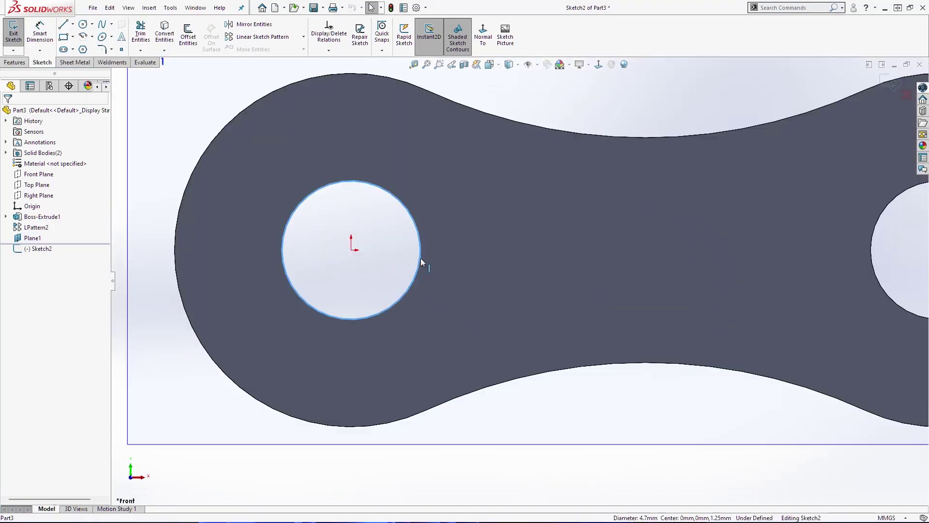
left_click(165, 30)
scroll(602, 299, "up", 3)
scroll(755, 281, "down", 3)
left_click(789, 220)
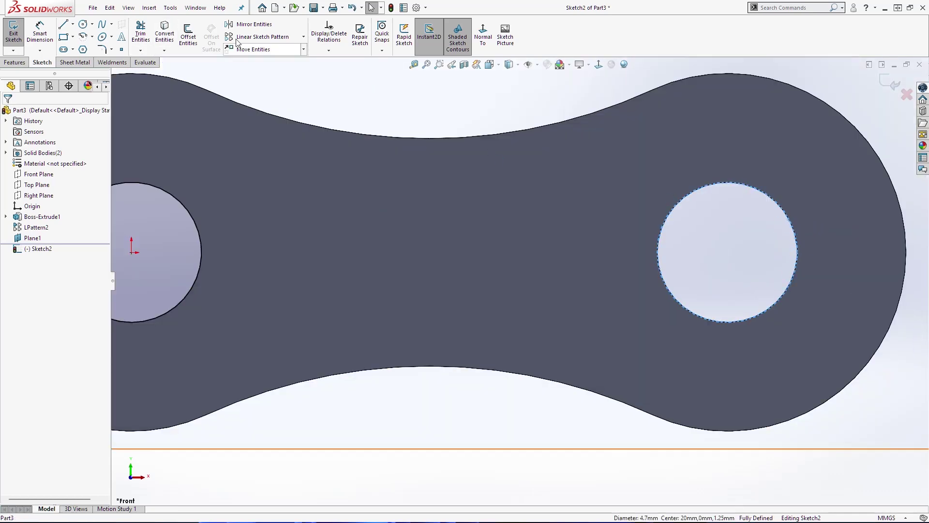
scroll(518, 281, "up", 3)
Extrude the two circles as a Mid Plane boss 12.5 mm deep, merged with the link plates
left_click(15, 63)
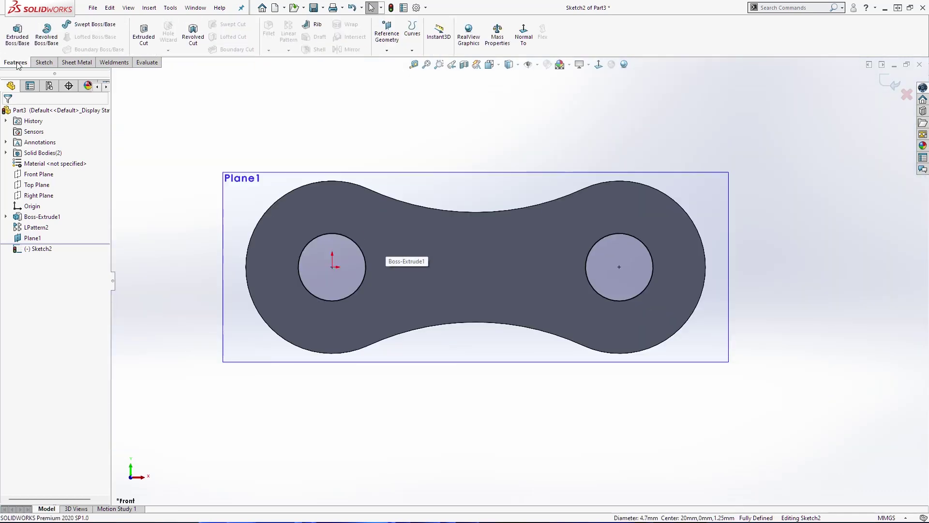
left_click(17, 34)
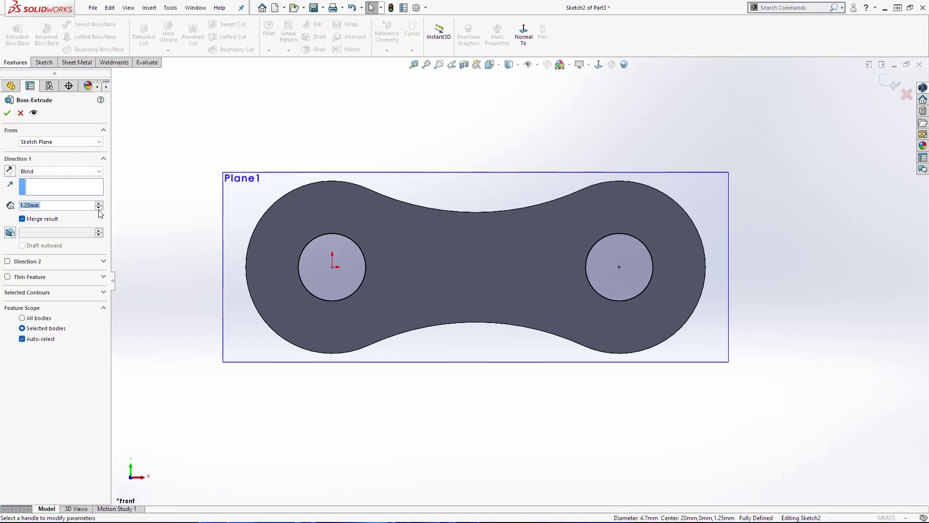
left_click(61, 171)
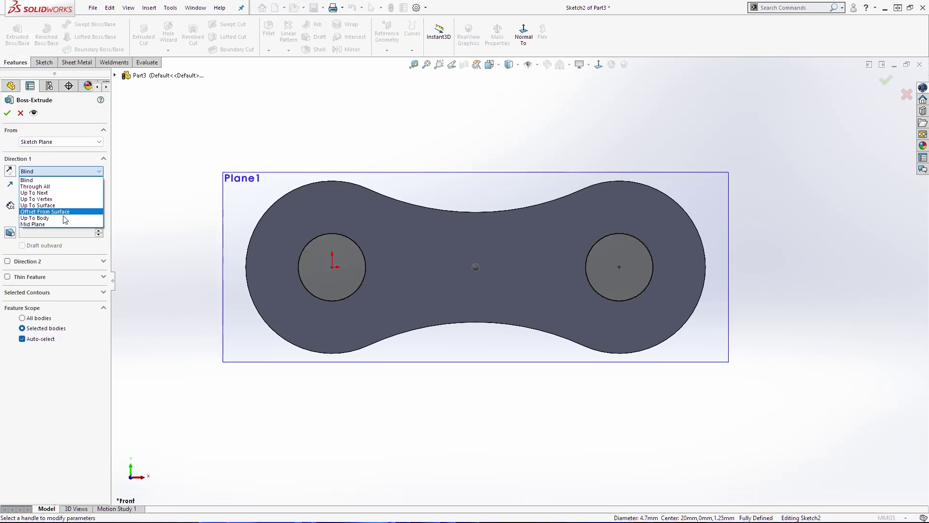
left_click(64, 224)
middle_click_drag(305, 322, 351, 346)
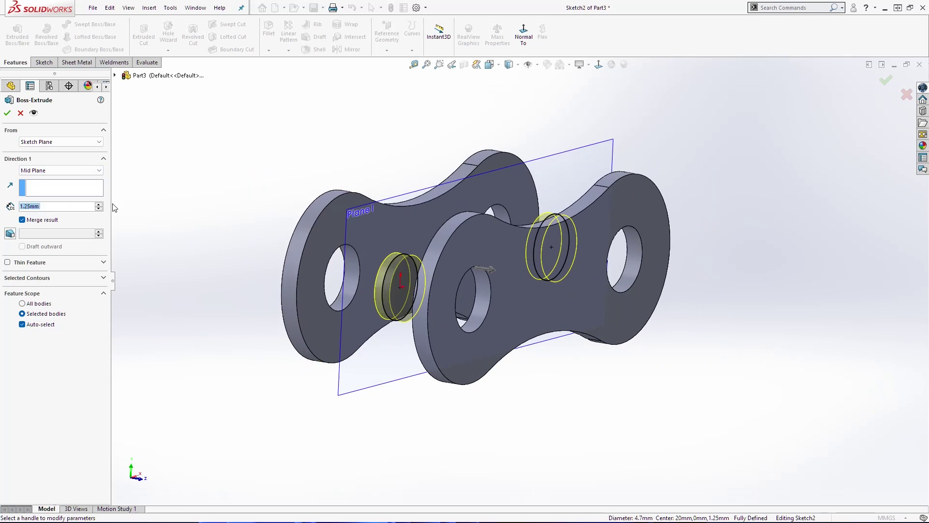
type("12.5")
key("Return")
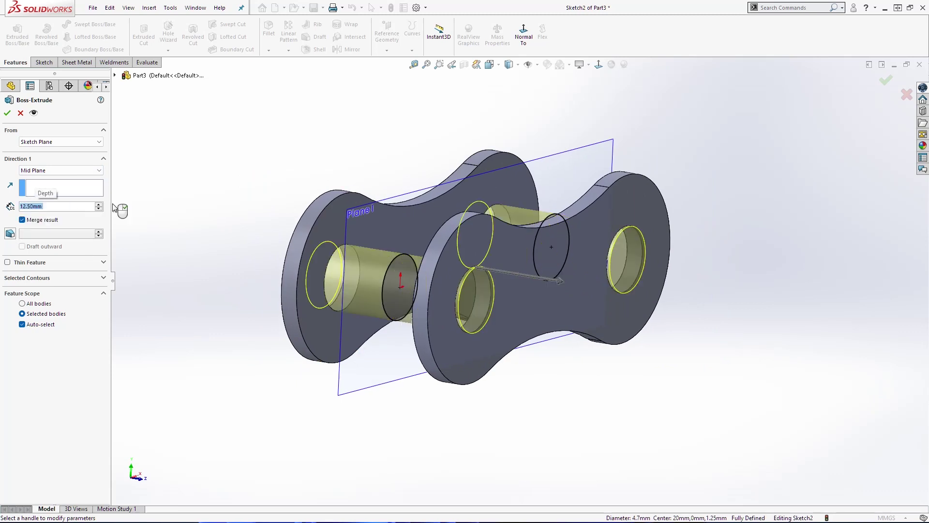
left_click(8, 113)
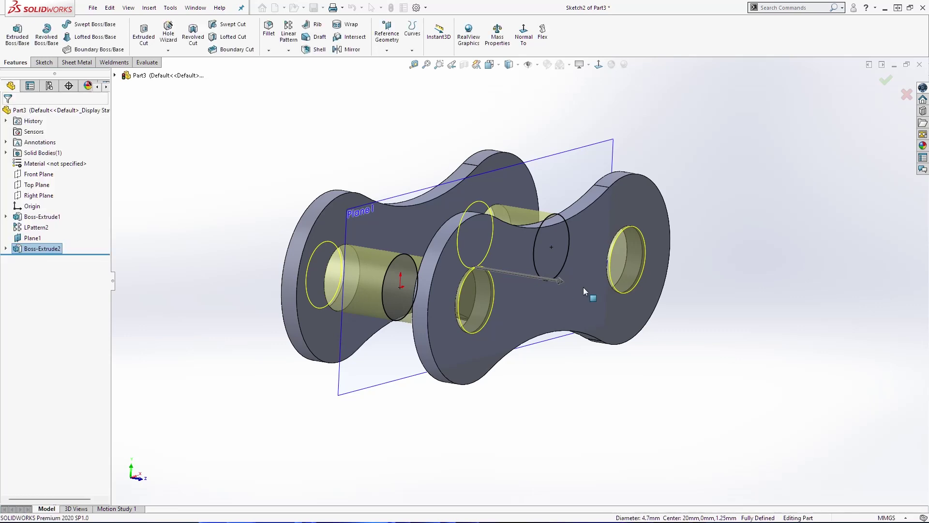
Hide the reference plane between the two link plates
middle_click_drag(703, 380, 456, 232)
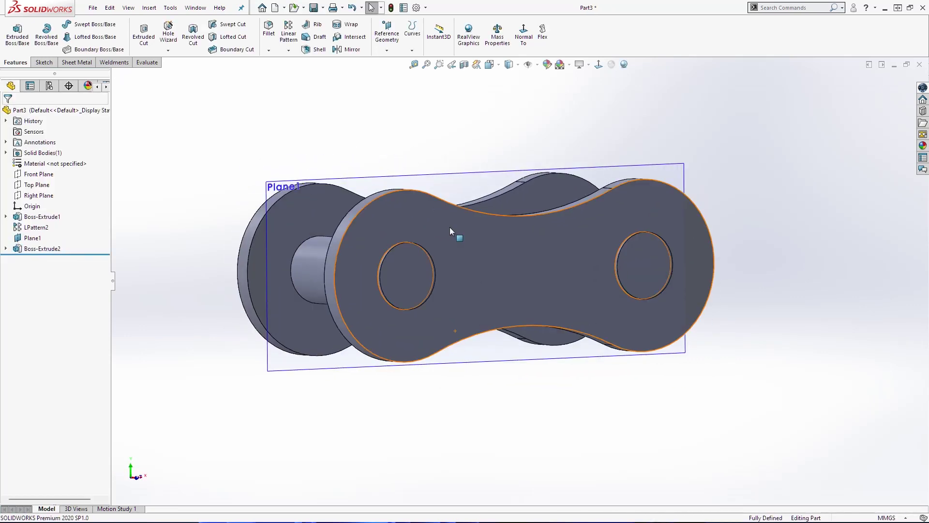
right_click(462, 196)
left_click(497, 183)
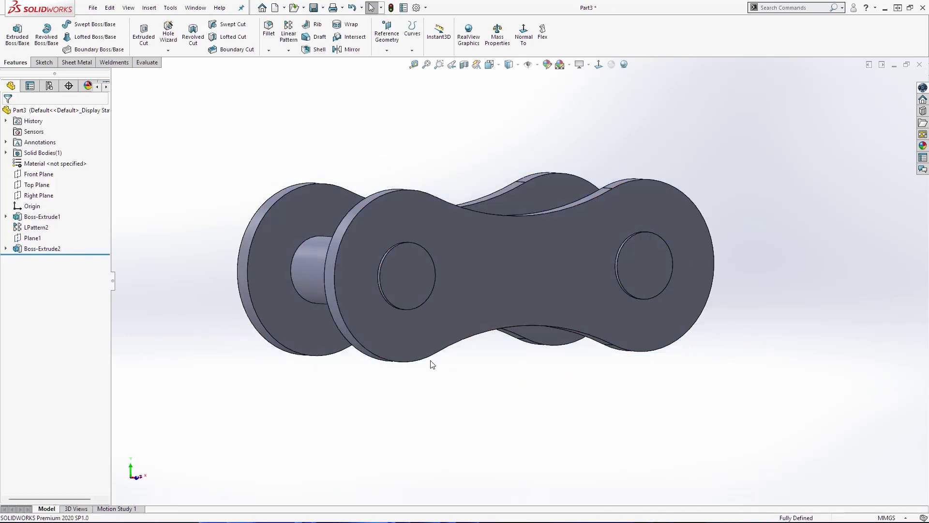
Save the part as Outside Segment Chain Drive in the folder with the other chain parts
middle_click_drag(430, 361, 473, 336)
scroll(473, 336, "up", 4)
key("ctrl+s")
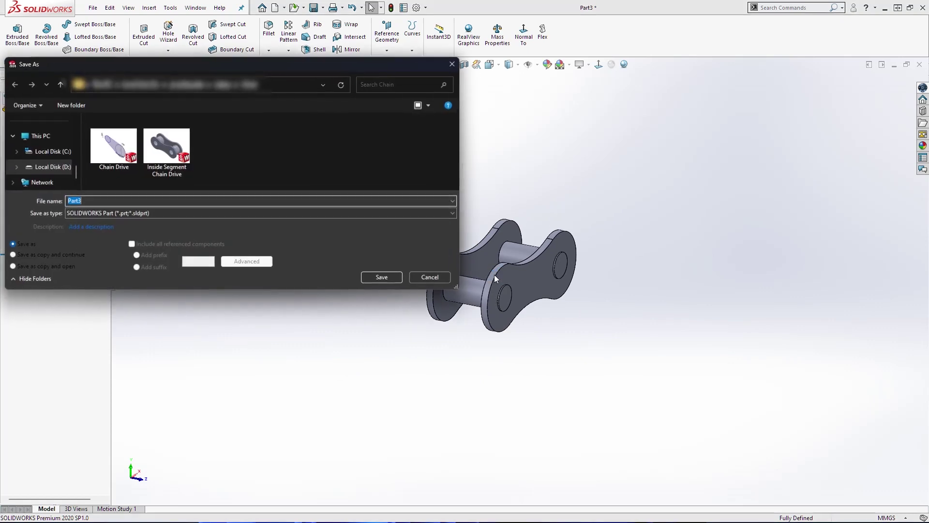
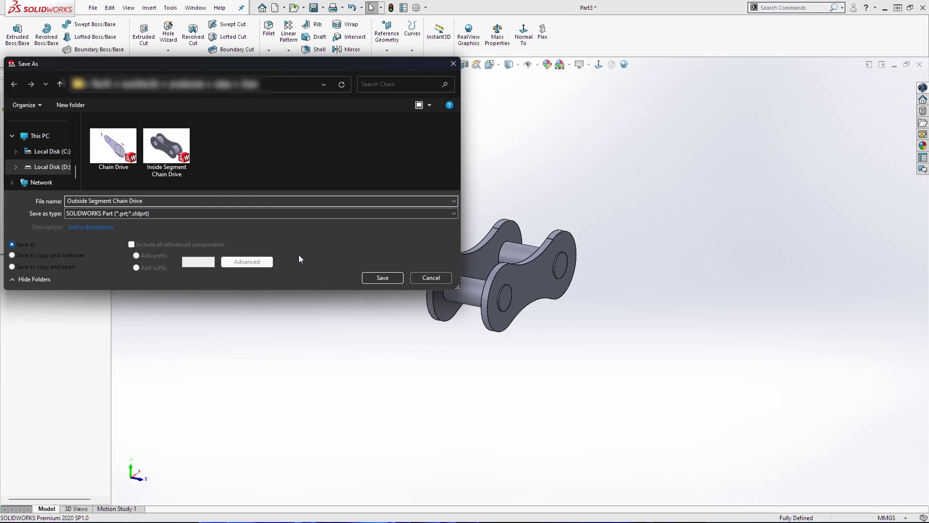
left_click(381, 280)
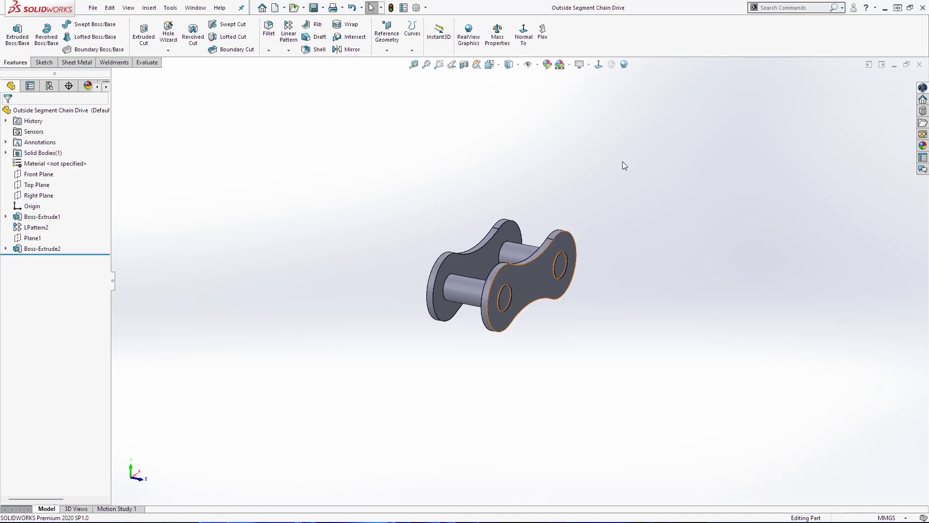
Make an assembly from the part and place the Chain Drive, Inside Segment Chain Drive and Outside Segment Chain Drive components in it
middle_click_drag(582, 257, 602, 234)
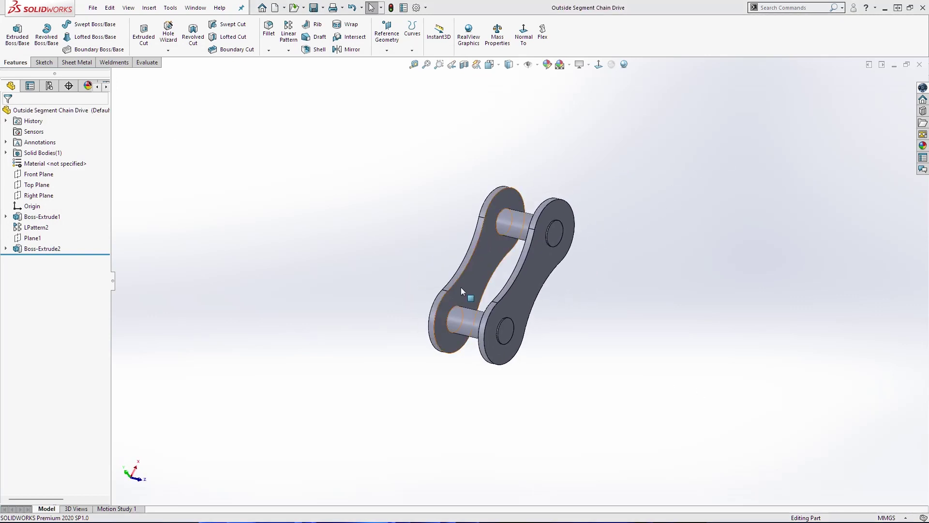
middle_click_drag(379, 246, 448, 271)
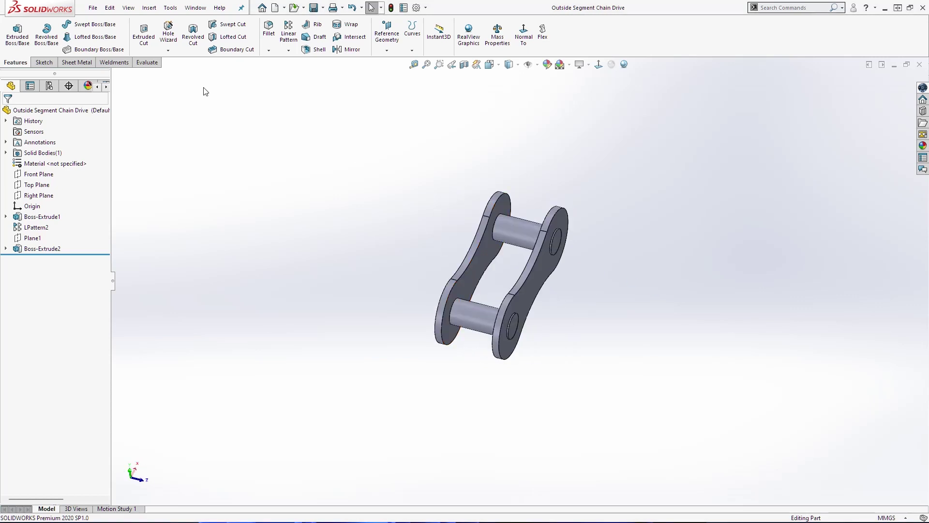
left_click(93, 8)
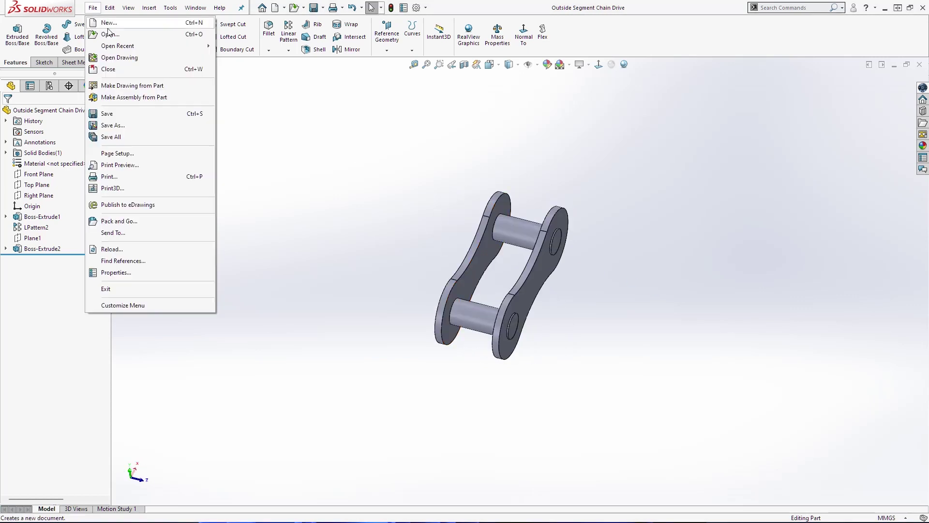
left_click(142, 98)
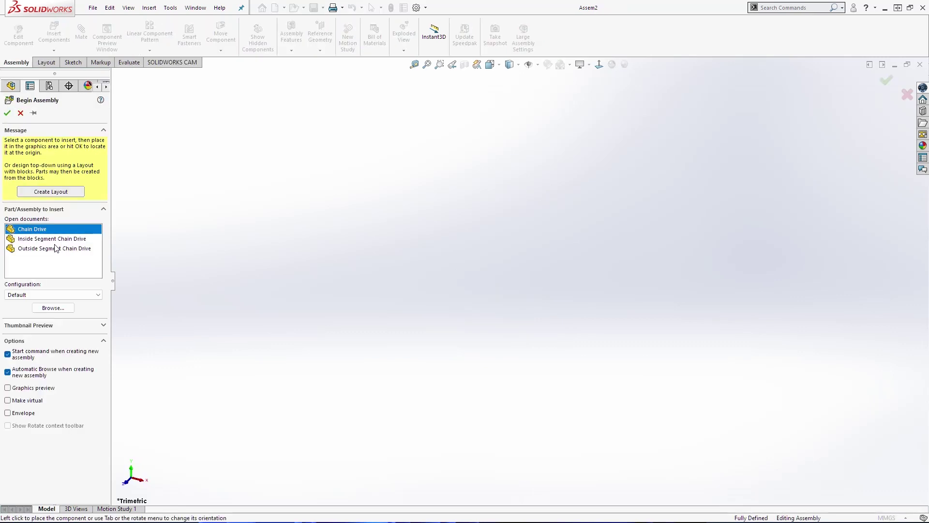
left_click(55, 248, "shift")
left_click(285, 231)
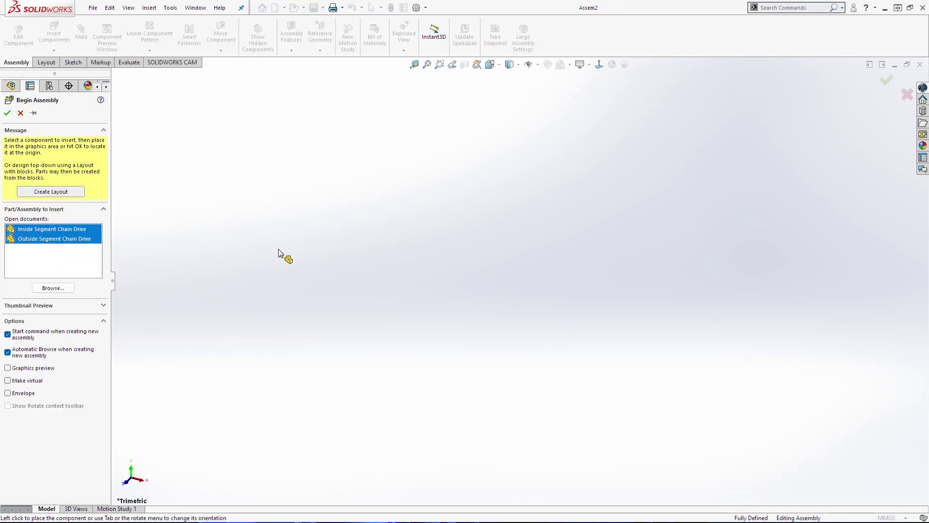
left_click(434, 343)
left_click(267, 347)
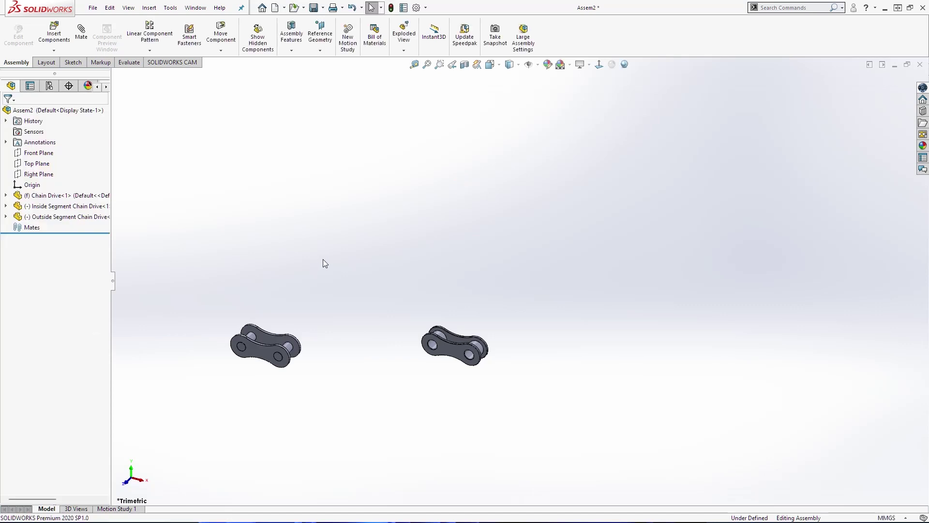
Show Sketch1 of the Chain Drive component in the assembly
scroll(409, 296, "up", 5)
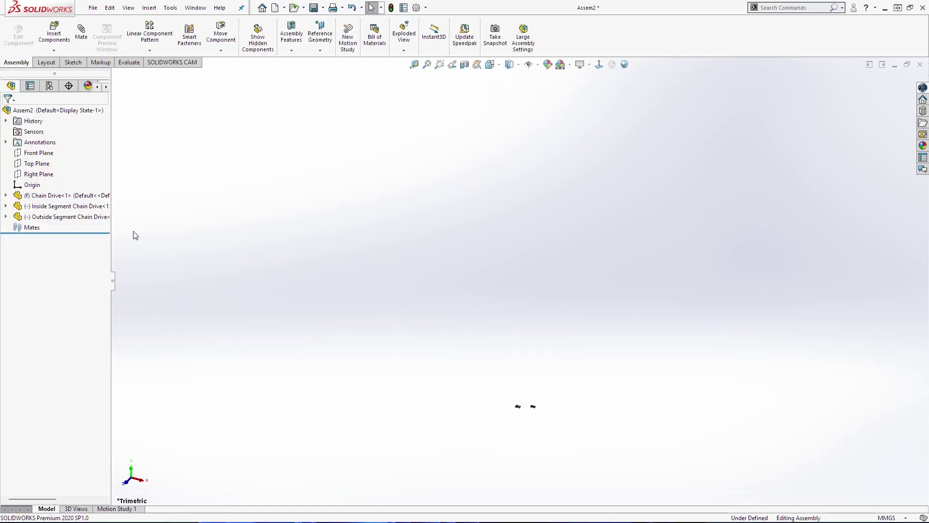
left_click(49, 195)
left_click(6, 195)
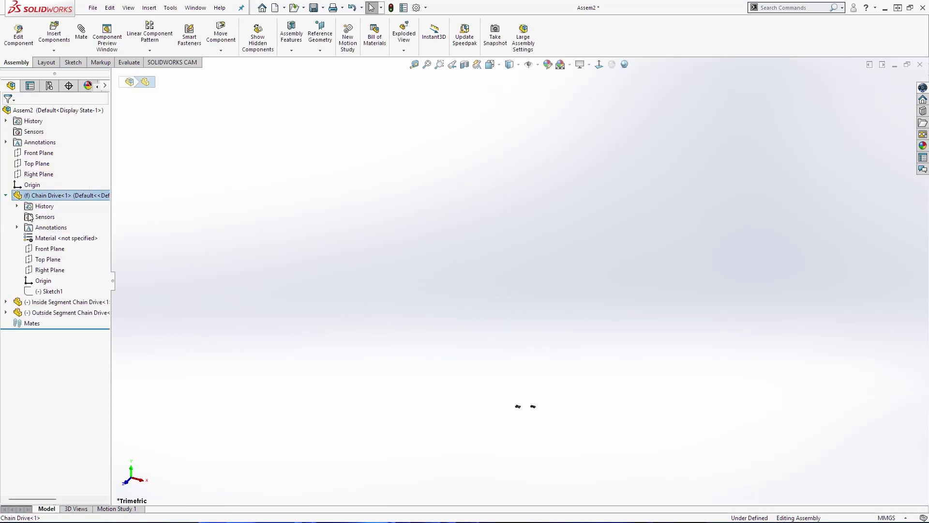
right_click(47, 292)
left_click(58, 278)
scroll(485, 372, "up", 5)
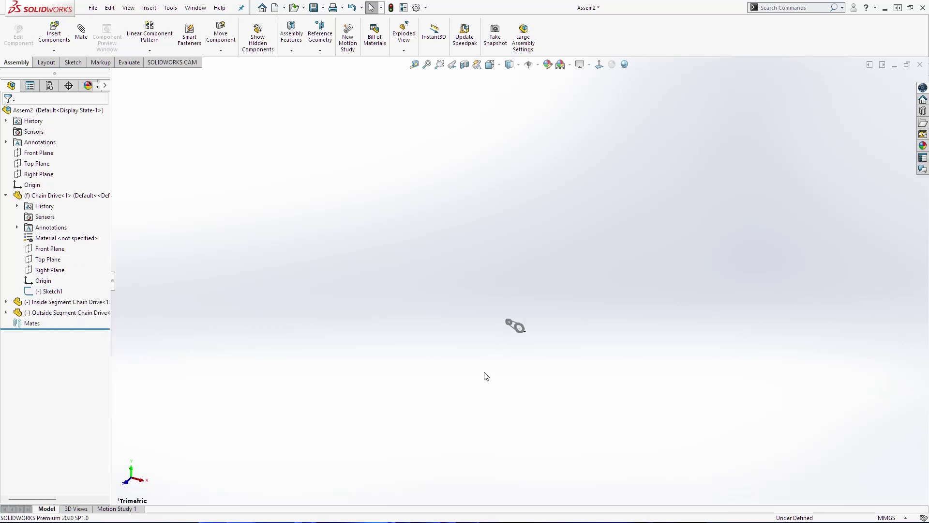
Move both chain links clear of the chain path sketch, beyond its larger circle
key("space")
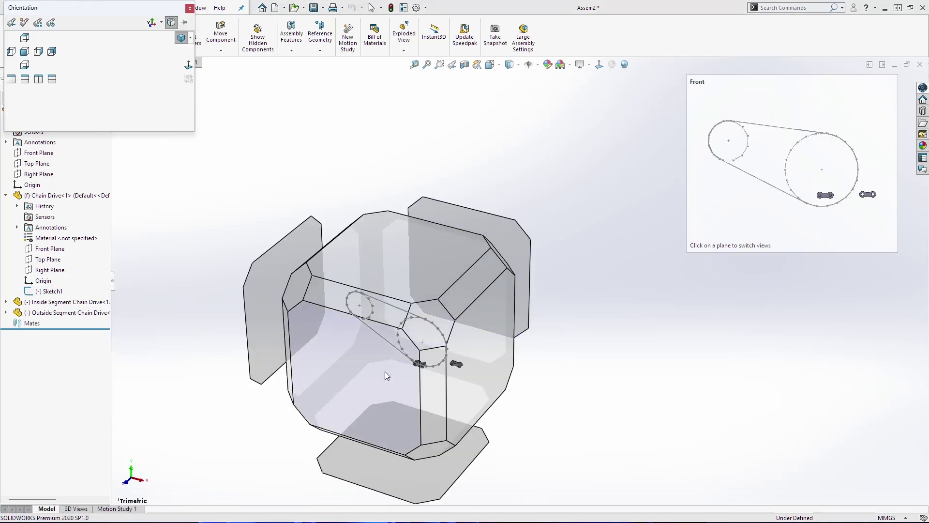
left_click(385, 370)
scroll(670, 423, "down", 8)
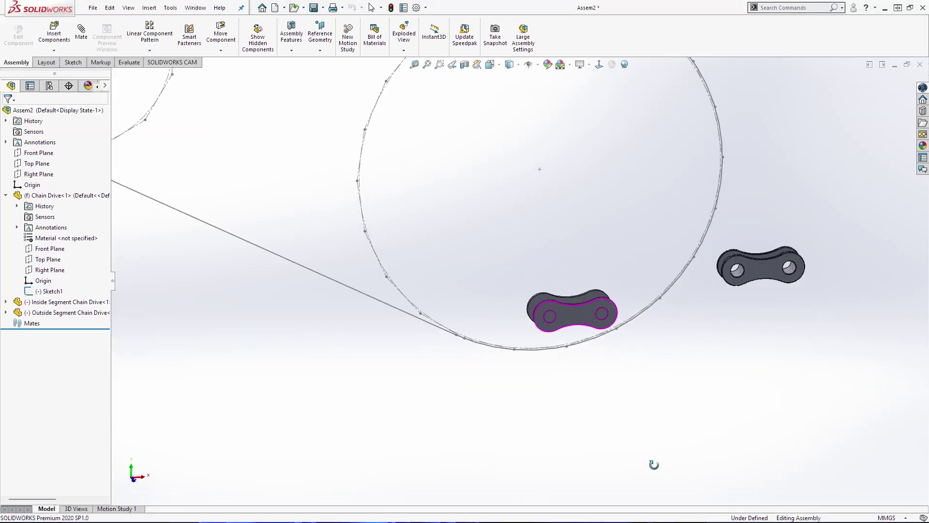
left_click_drag(583, 327, 915, 252)
scroll(780, 194, "up", 7)
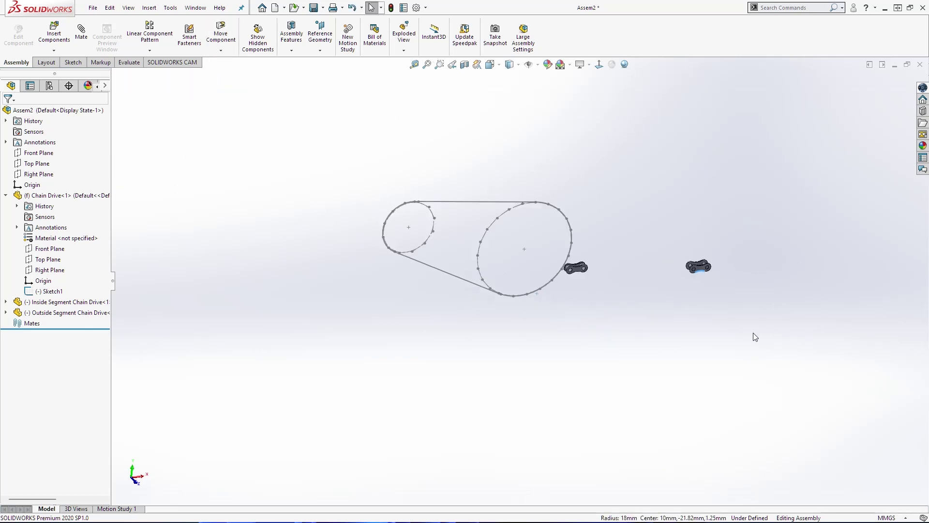
left_click_drag(583, 277, 697, 286)
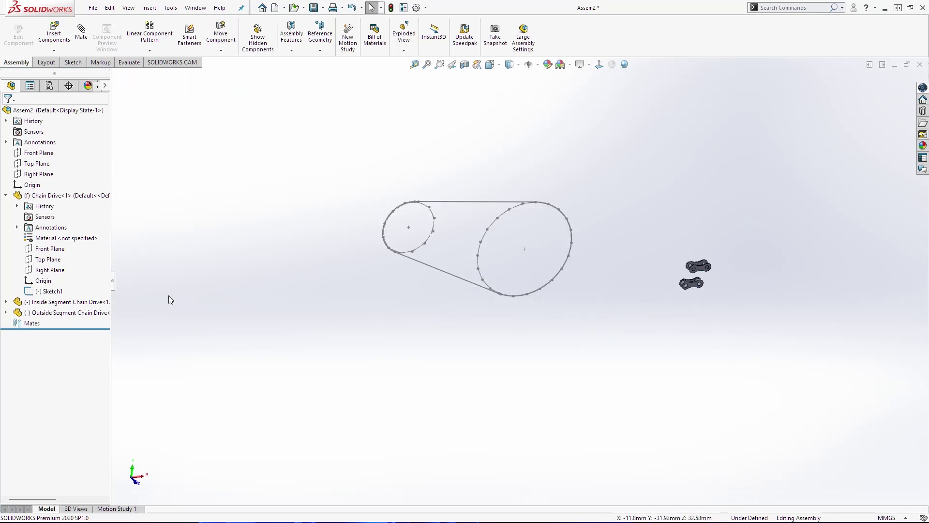
Reposition the links so the outside segment and inside segment lie end to end beside the chain path
left_click(6, 196)
middle_click_drag(492, 269, 618, 341)
scroll(750, 227, "down", 3)
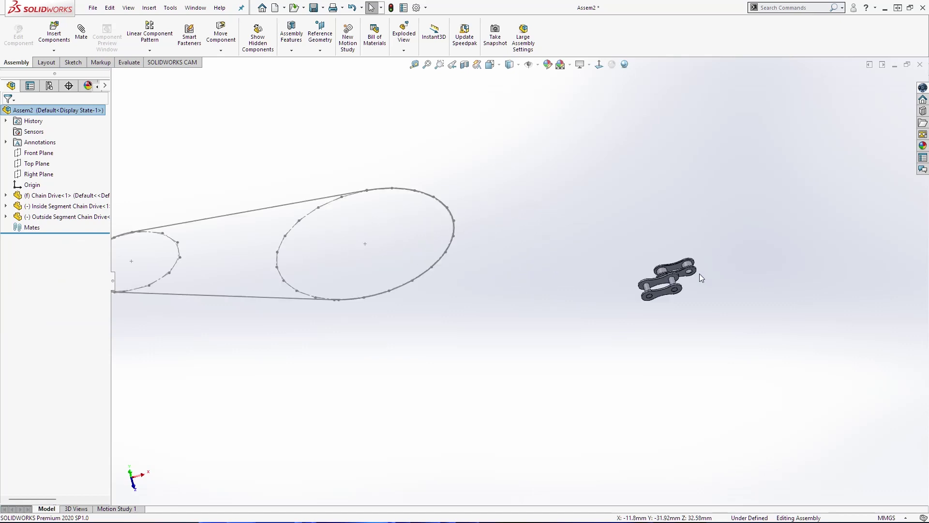
left_click_drag(662, 286, 634, 247)
scroll(677, 282, "down", 4)
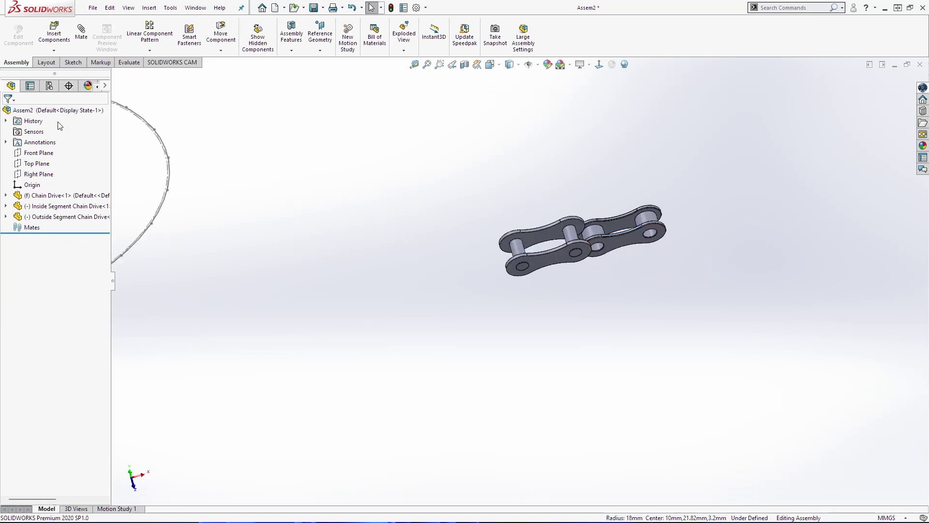
Start a Chain Component Pattern with the connected linkage pitch method, using Sketch1 of Chain Drive as the path and Fill Path enabled
left_click(150, 51)
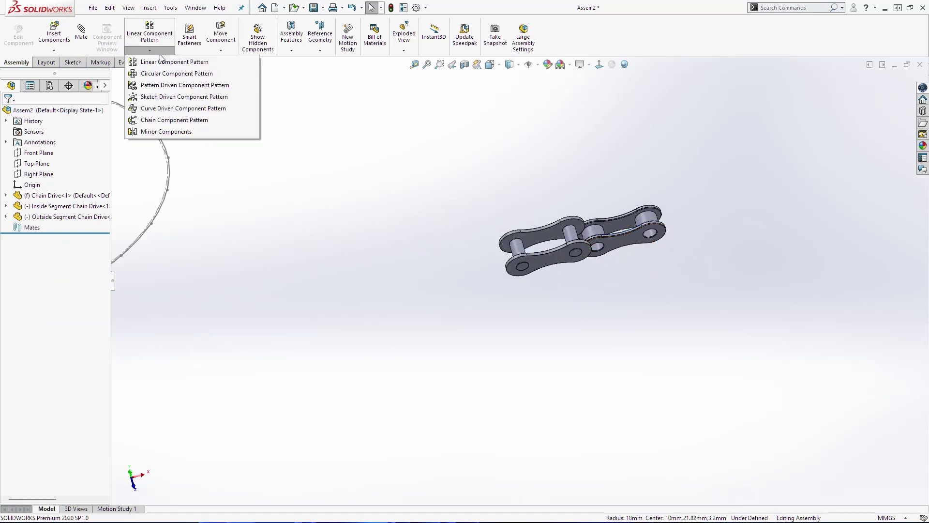
left_click(191, 121)
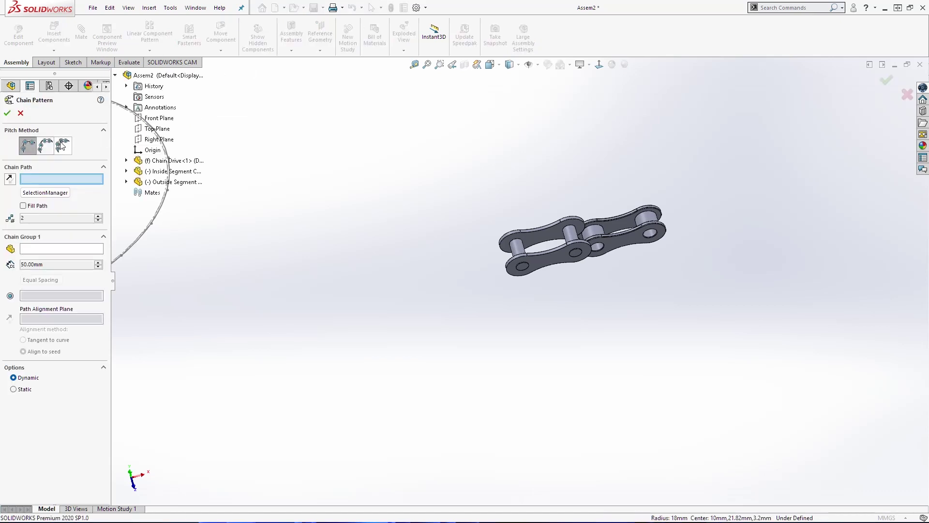
left_click(62, 147)
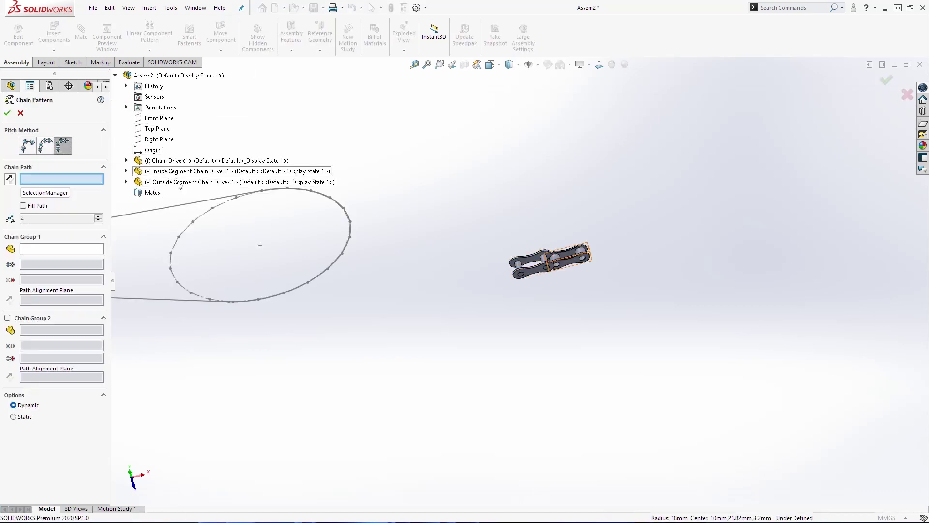
left_click(126, 160)
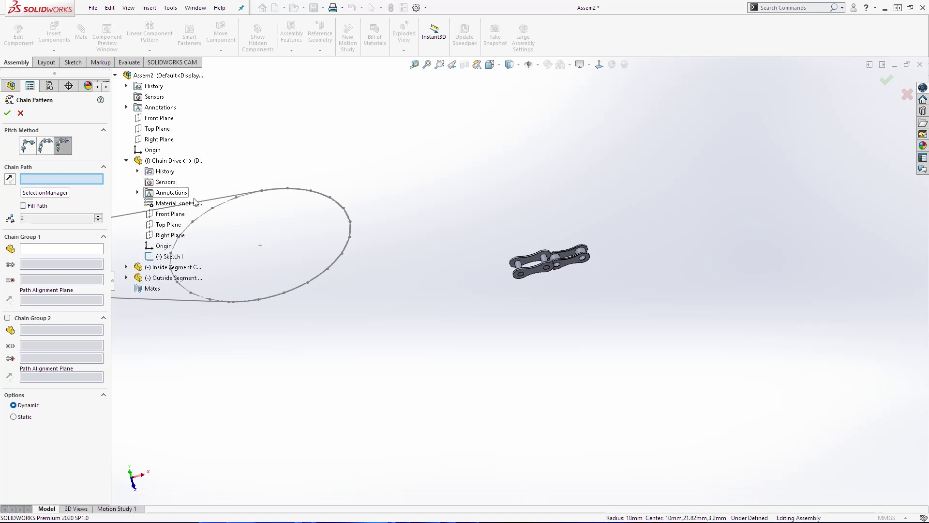
left_click(178, 257)
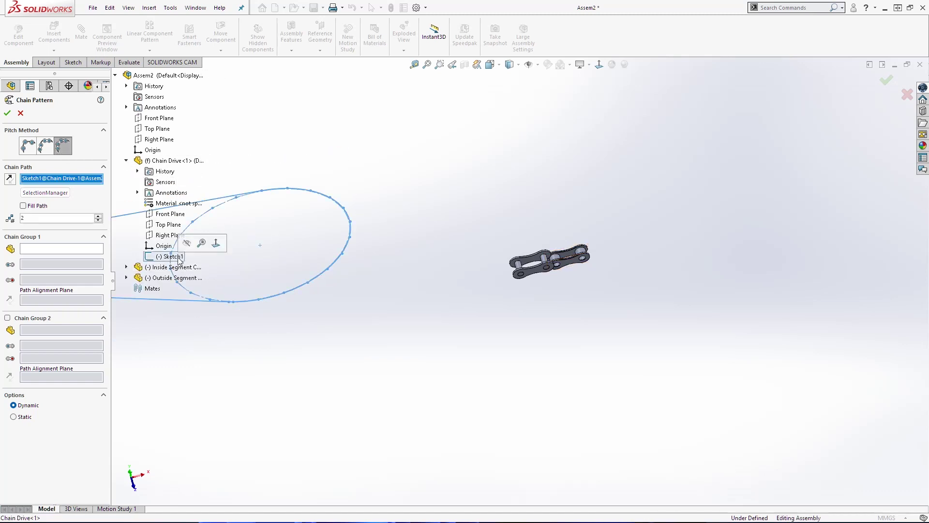
left_click(126, 160)
scroll(501, 297, "up", 3)
scroll(500, 296, "down", 2)
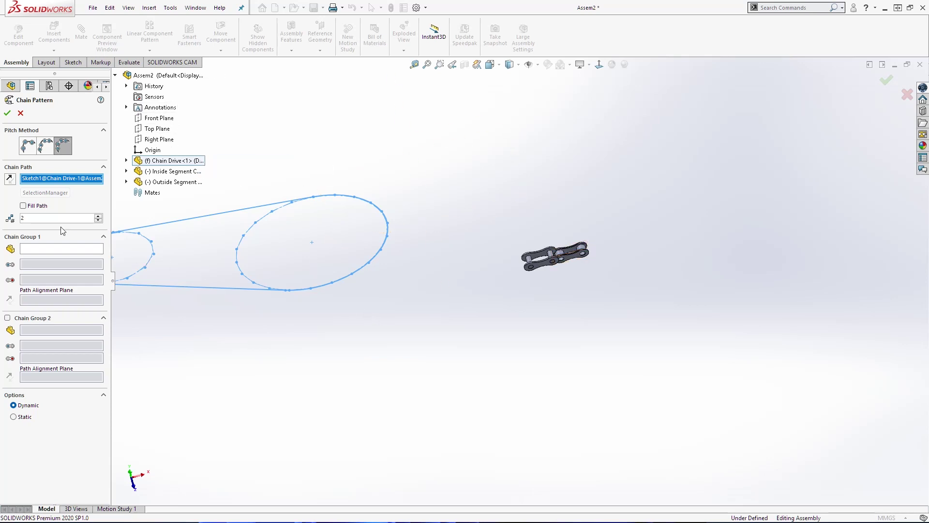
left_click(23, 206)
Define Chain Group 1 with the outside segment, its two cylindrical pin faces as path links, and its Plane1 as path alignment plane
left_click(54, 249)
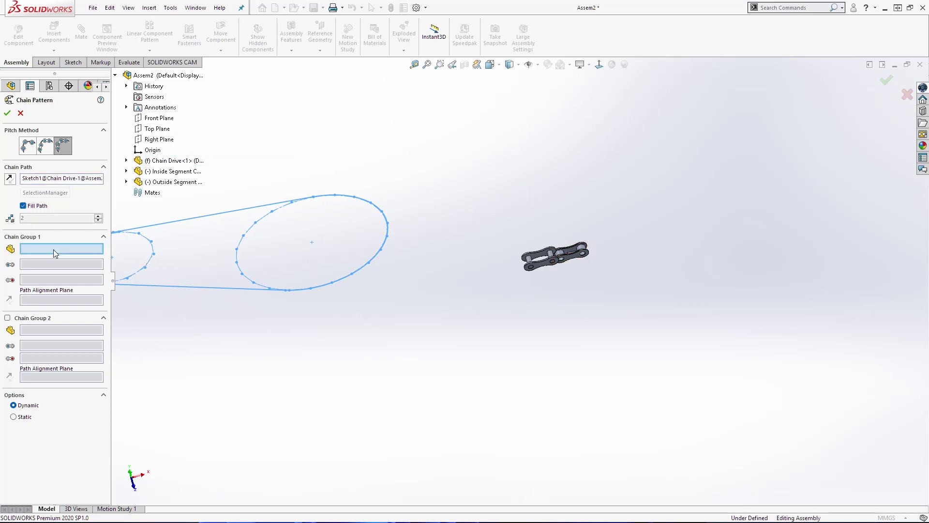
scroll(580, 258, "down", 5)
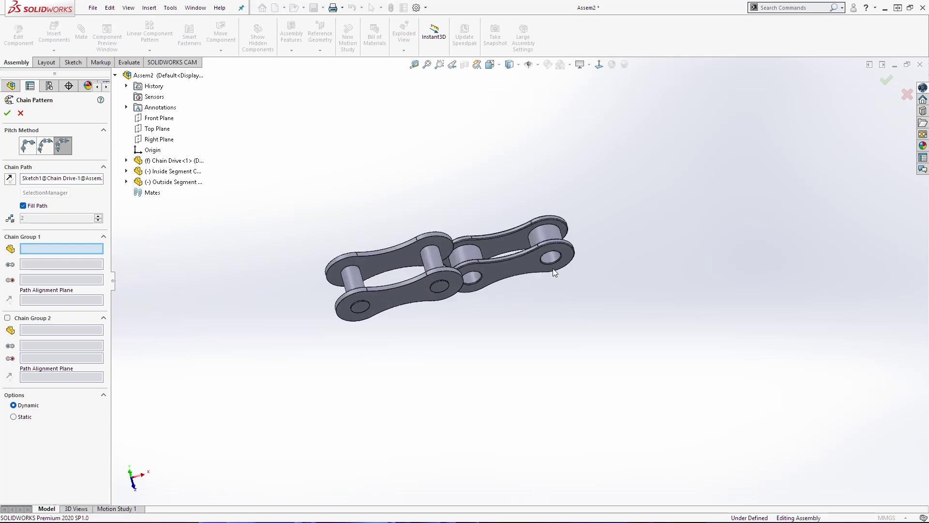
left_click(393, 289)
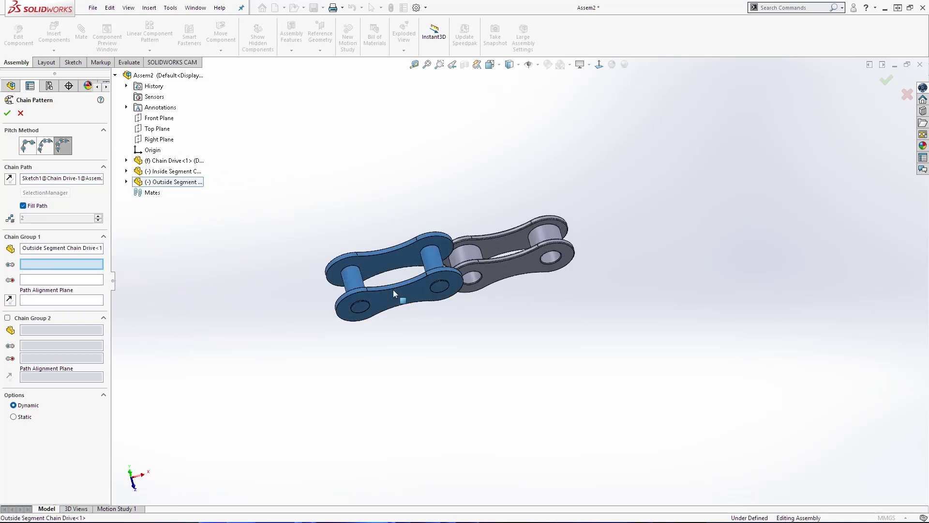
left_click(356, 284)
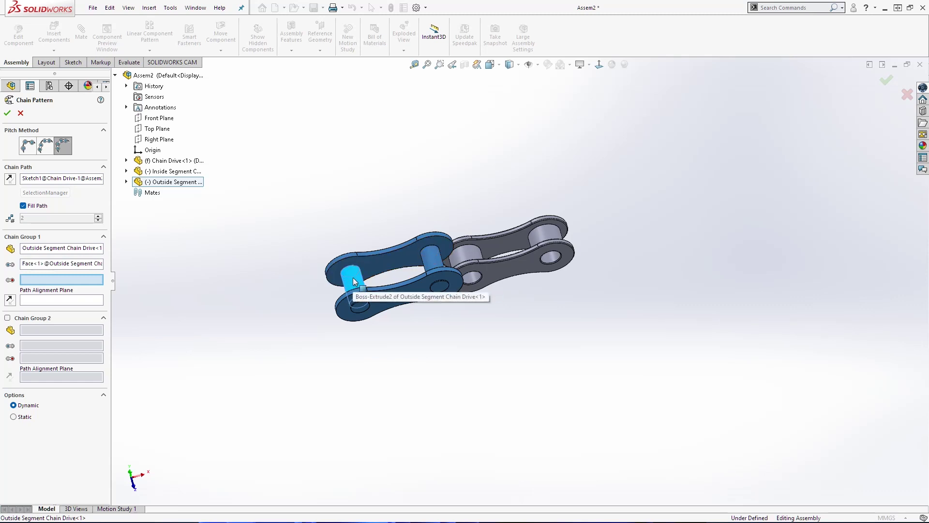
left_click(432, 262)
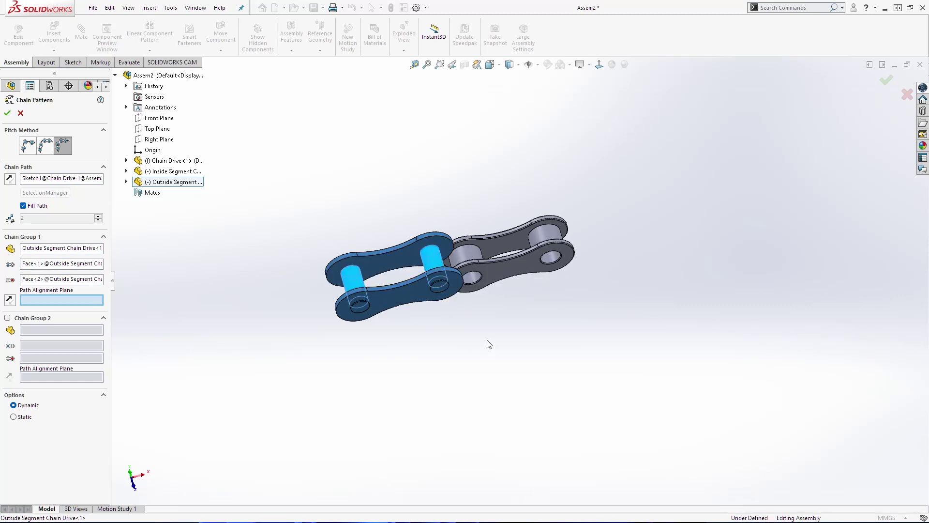
left_click(127, 183)
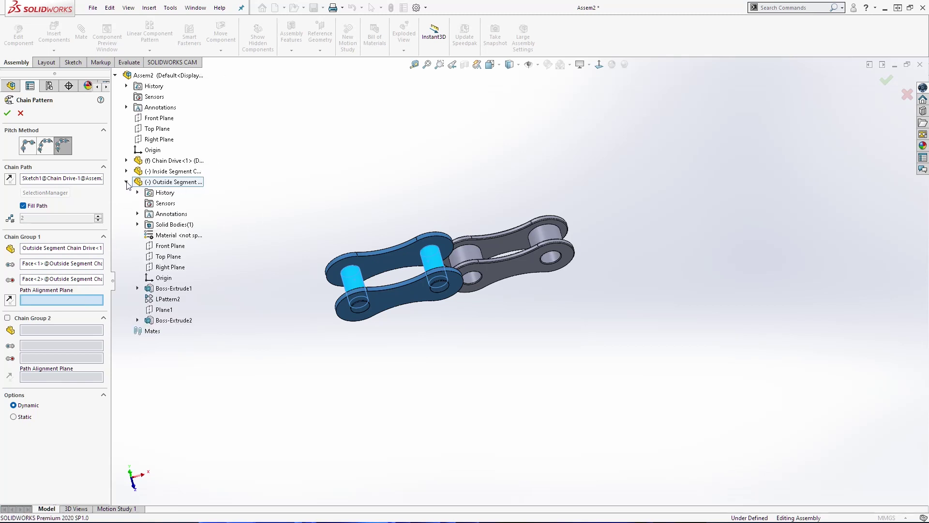
left_click(165, 309)
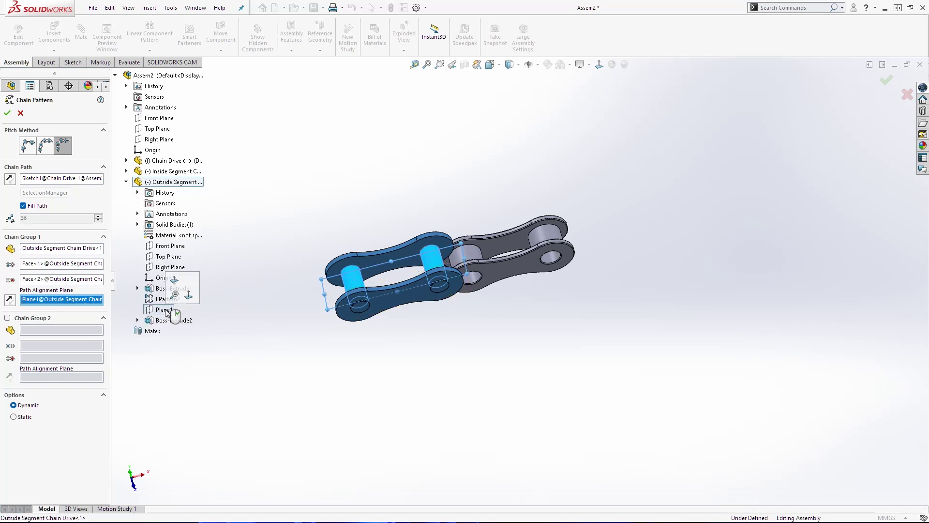
left_click(128, 183)
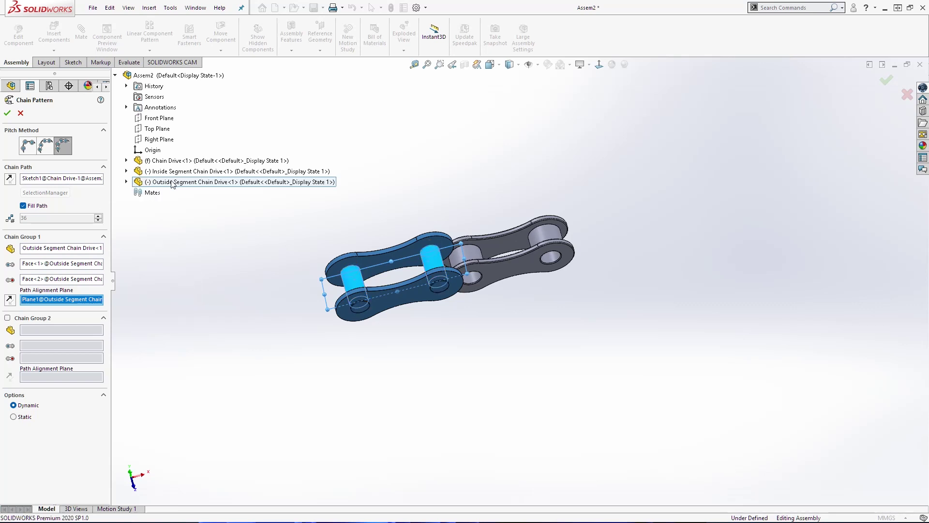
Add Chain Group 2 with the inside segment, its two cylindrical faces as path links and its Front Plane for alignment, and create the dynamic pattern
left_click(7, 318)
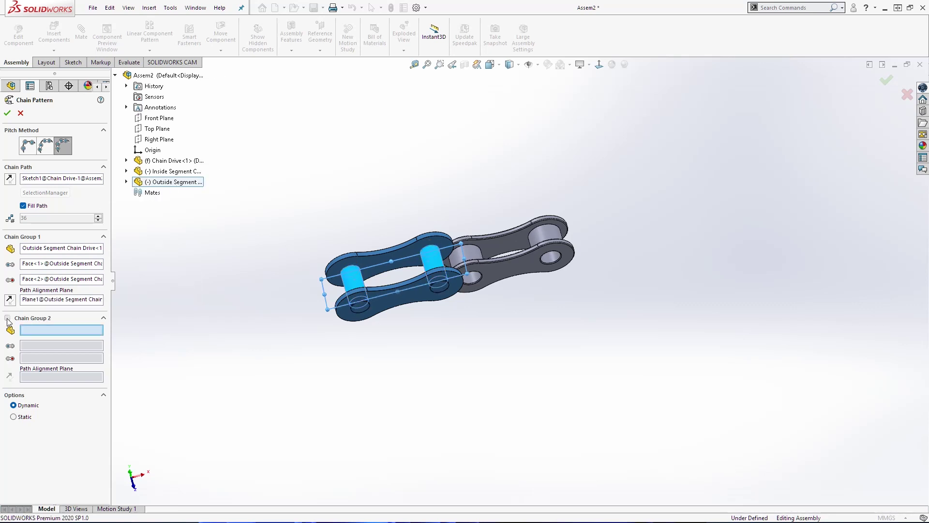
left_click(189, 171)
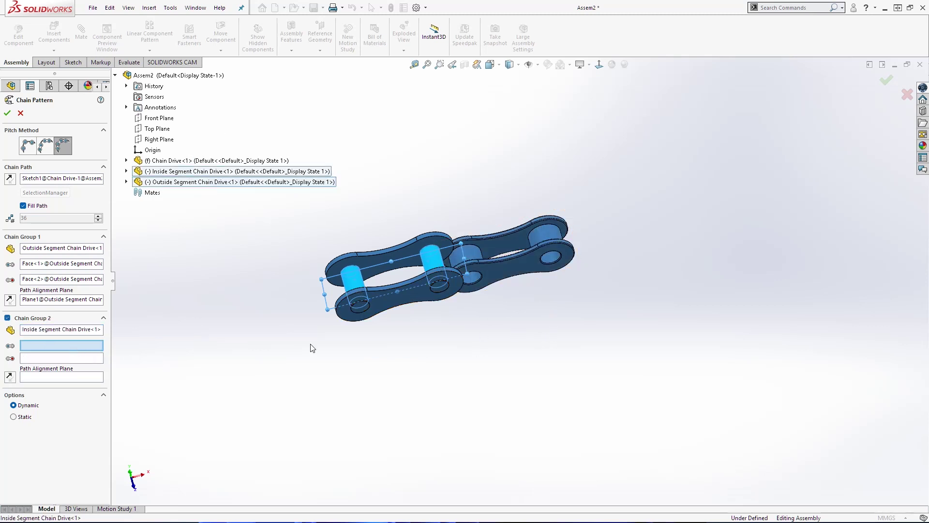
left_click(477, 263)
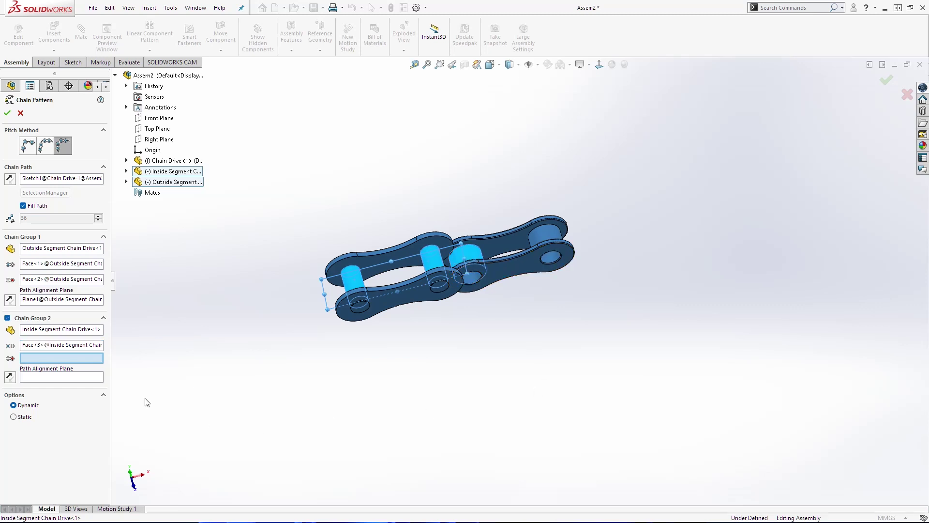
left_click(557, 241)
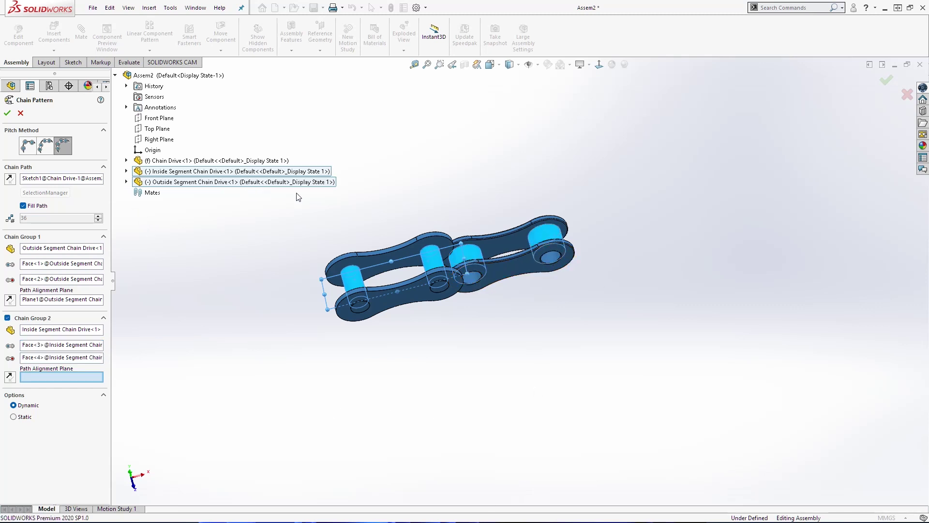
left_click(126, 171)
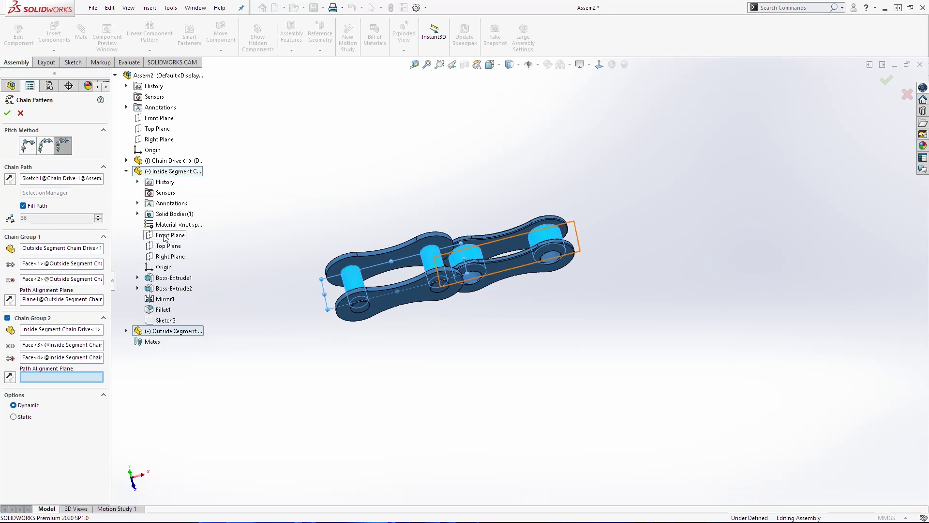
left_click(126, 171)
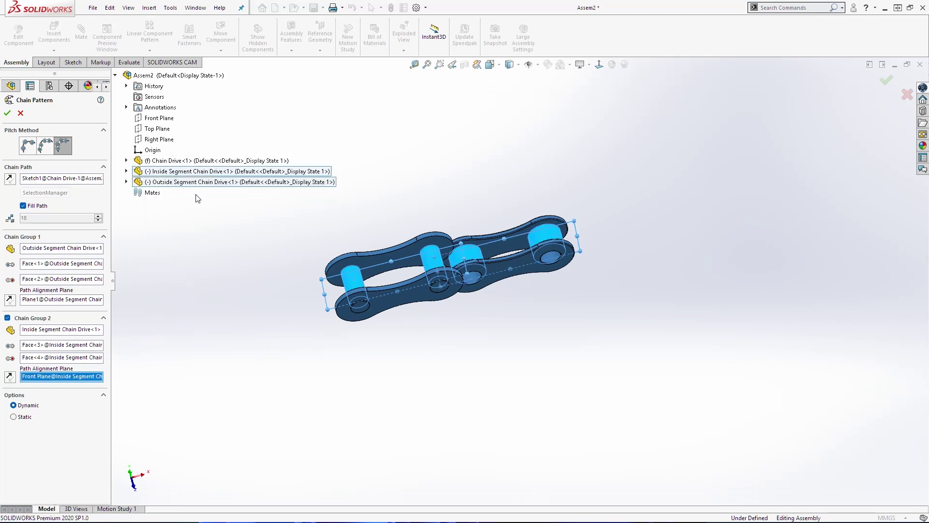
scroll(380, 317, "up", 3)
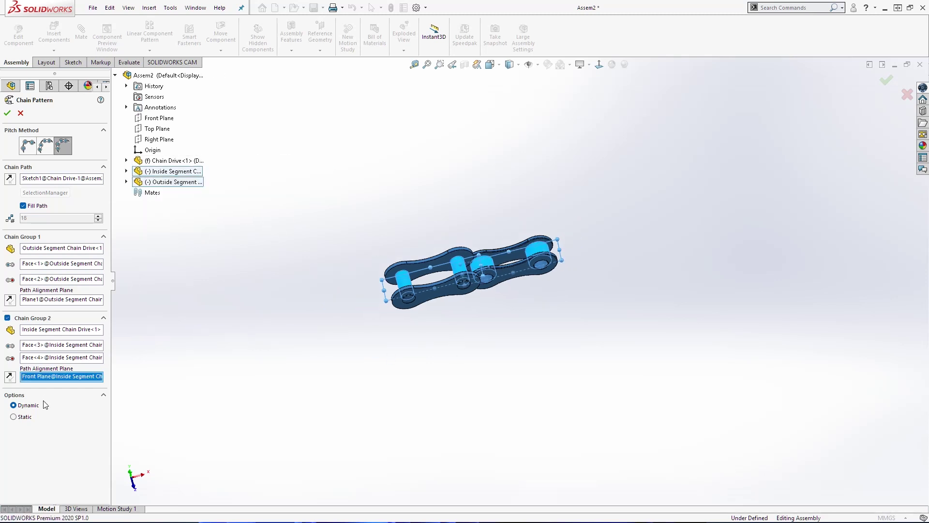
key("Return")
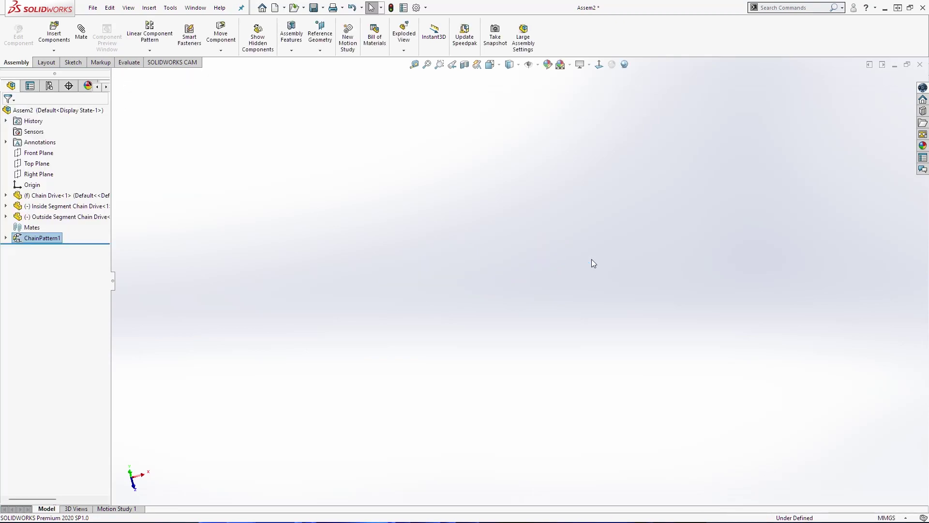
Show the whole chain in the front view and move a link along the path to run the chain around both circles
scroll(570, 269, "up", 6)
middle_click_drag(355, 318, 346, 249)
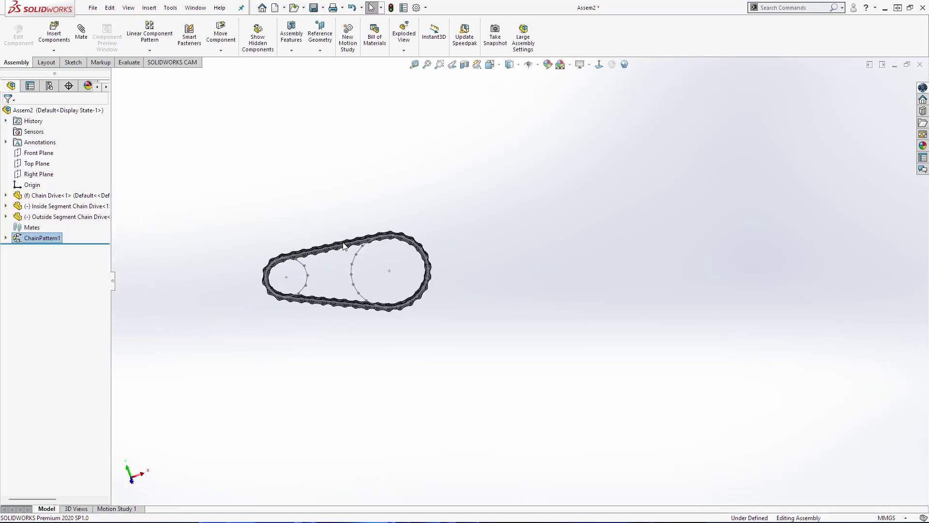
scroll(330, 302, "down", 3)
key("space")
left_click(382, 353)
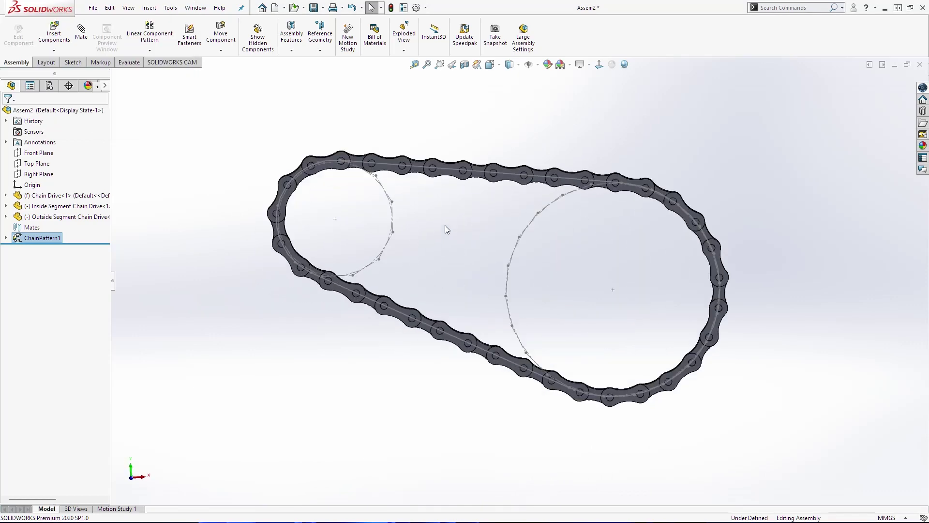
left_click_drag(469, 170, 764, 340)
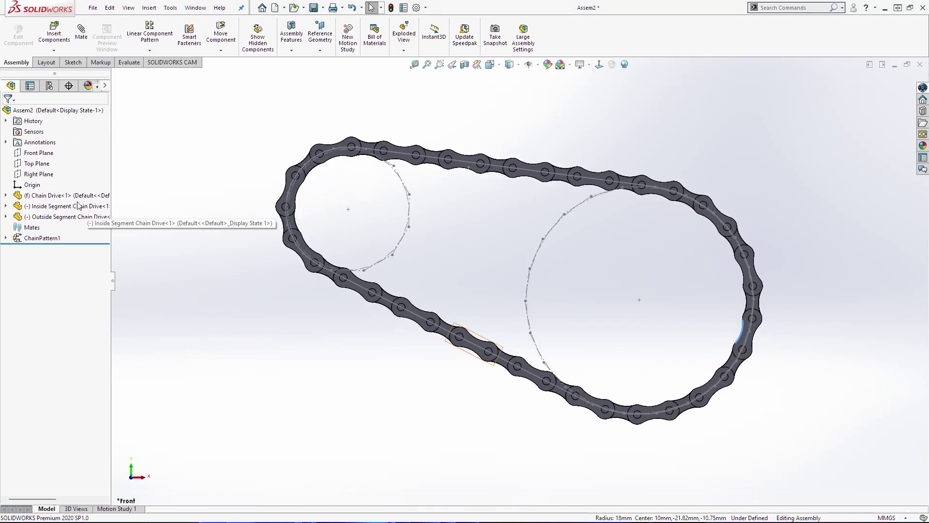
Hide Sketch1 of the Chain Drive component and run the chain along its path again
left_click(6, 195)
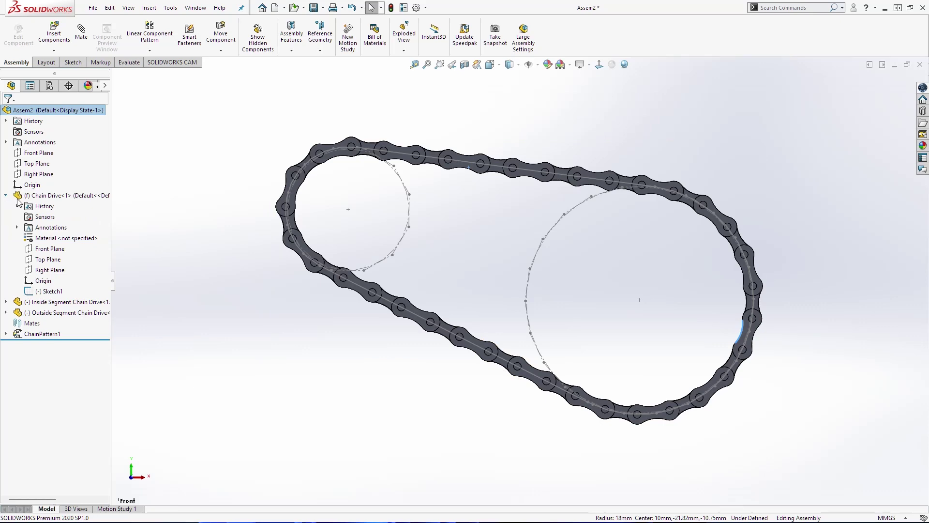
right_click(54, 292)
left_click(61, 276)
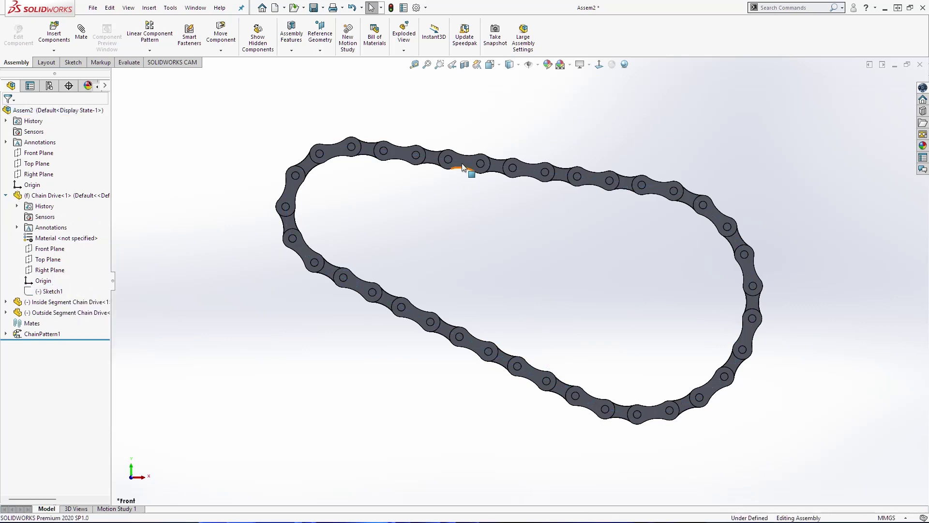
left_click_drag(527, 175, 720, 338)
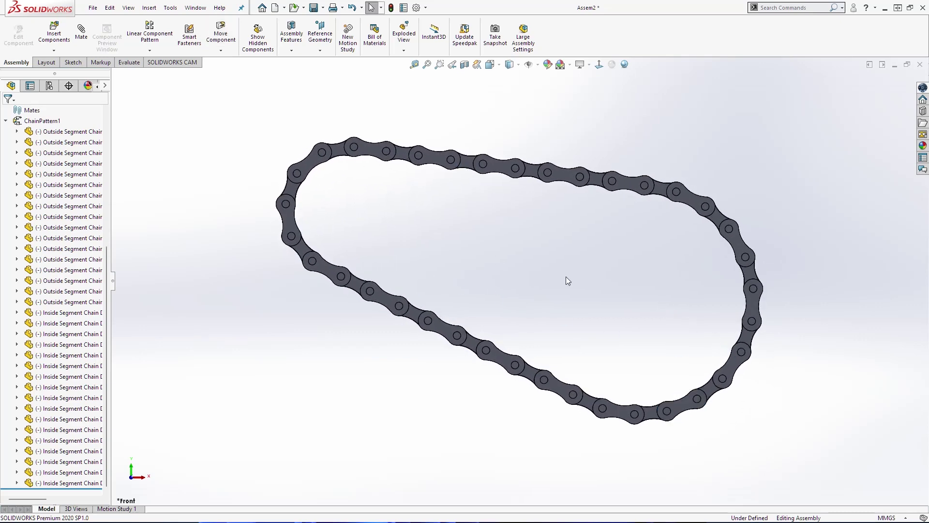
Save the assembly as Chain Drive in the SOLIDWORKS Assembly format
middle_click_drag(567, 281, 501, 295)
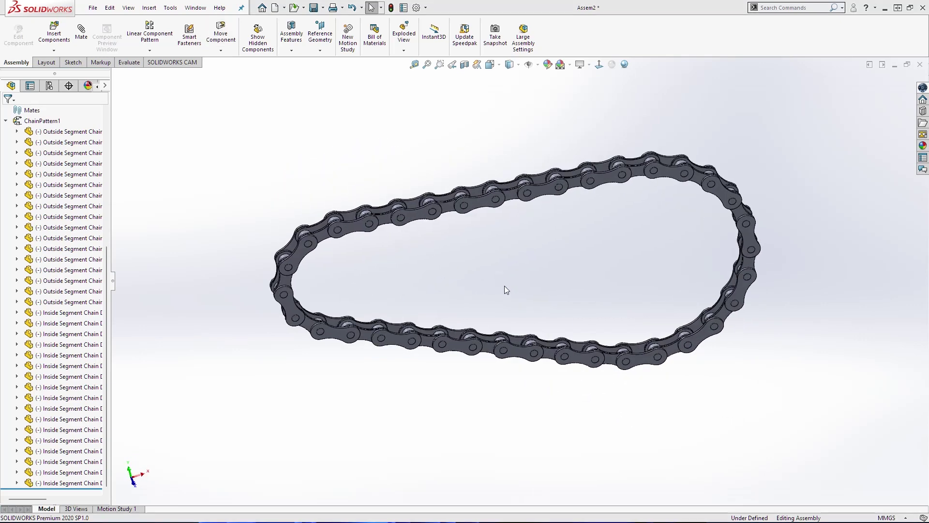
key("ctrl+s")
left_click(456, 234)
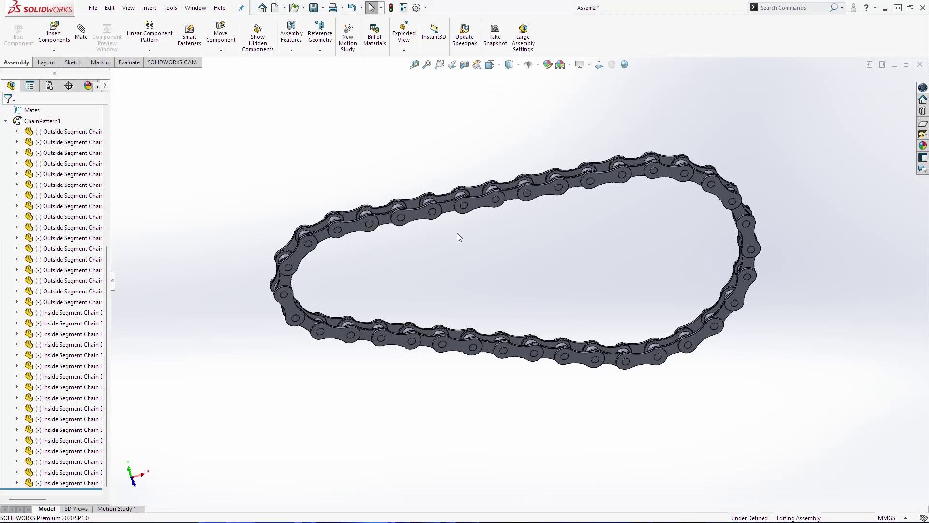
type("Chain Drive")
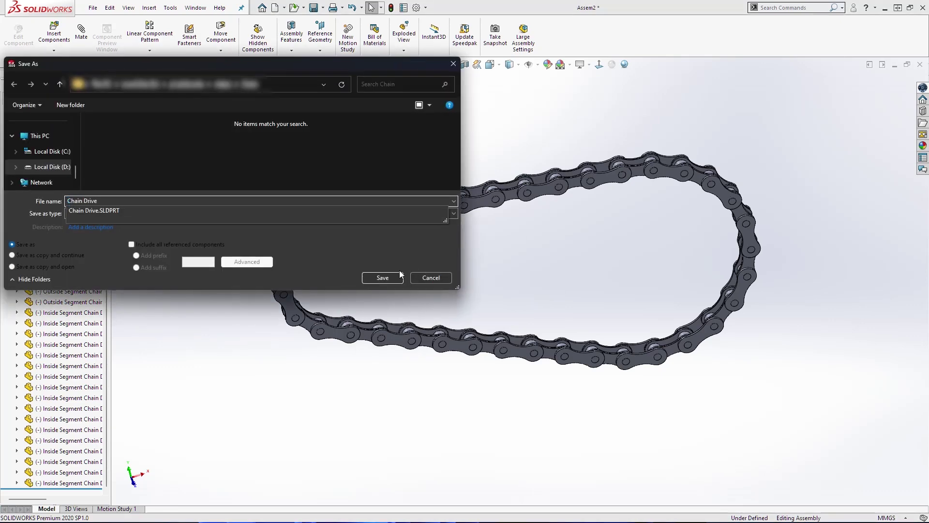
left_click(392, 275)
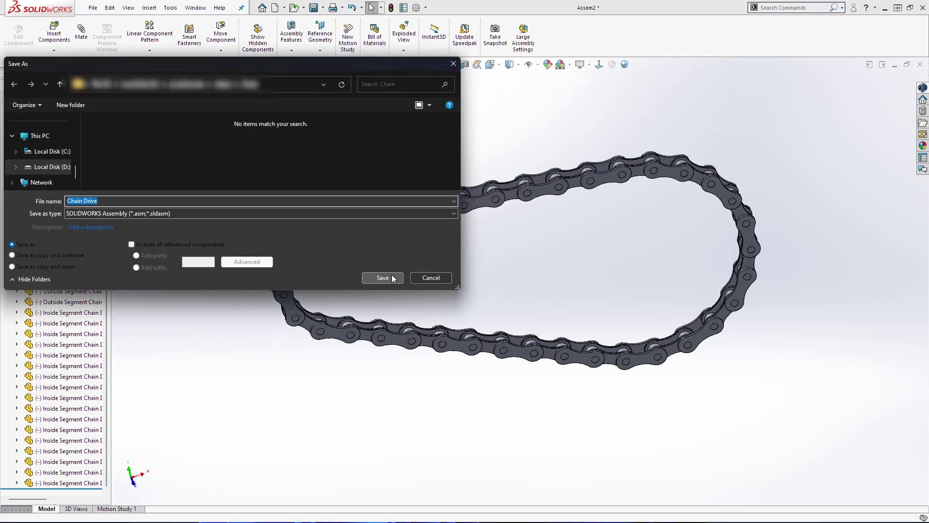
Switch to the back view and move several links around the loop to test the chain's motion from different angles
key("space")
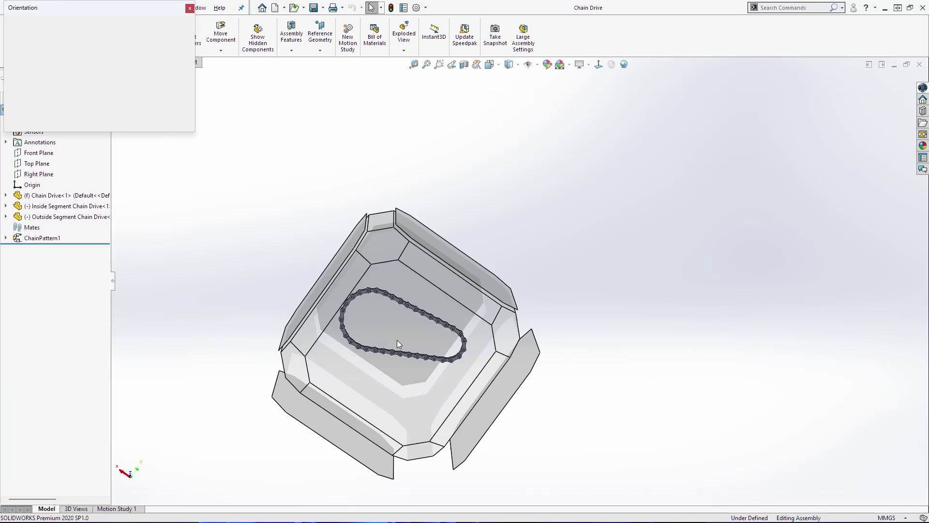
left_click(399, 339)
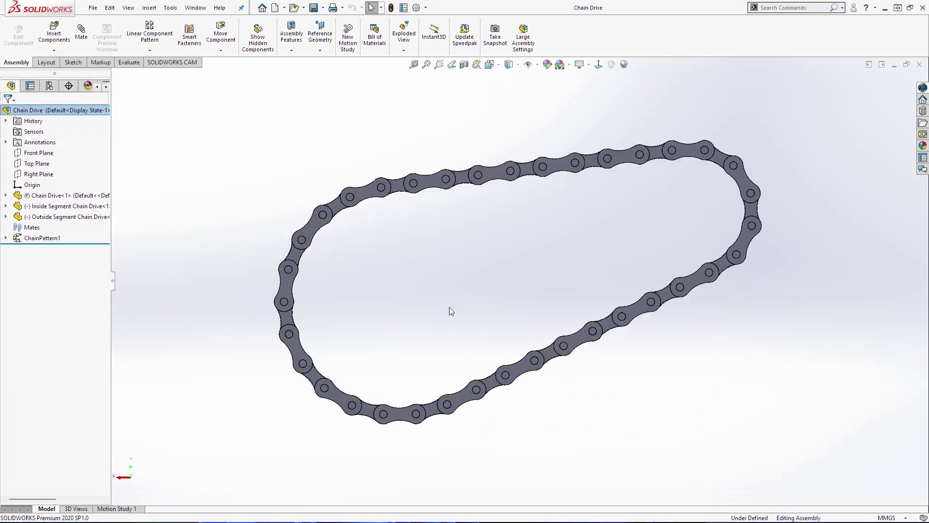
left_click_drag(686, 156, 300, 334)
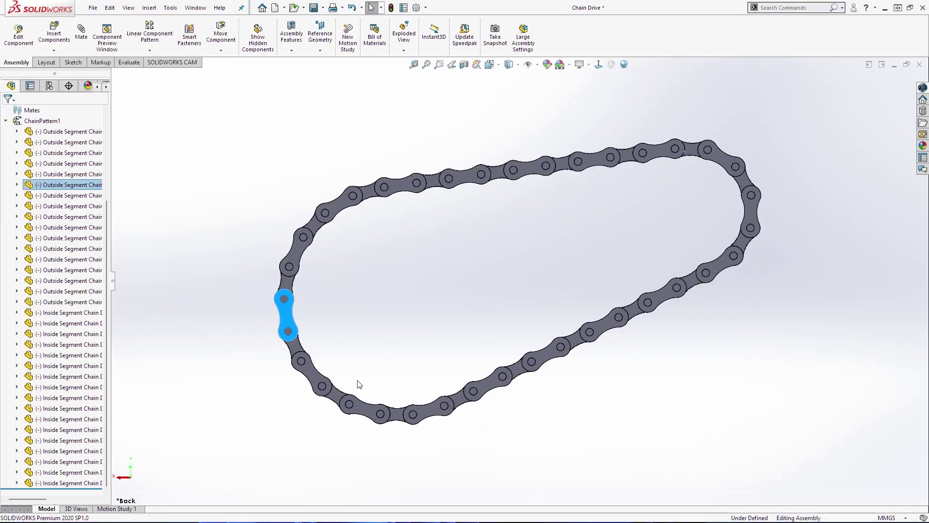
left_click_drag(325, 379, 712, 252)
middle_click_drag(706, 236, 553, 282)
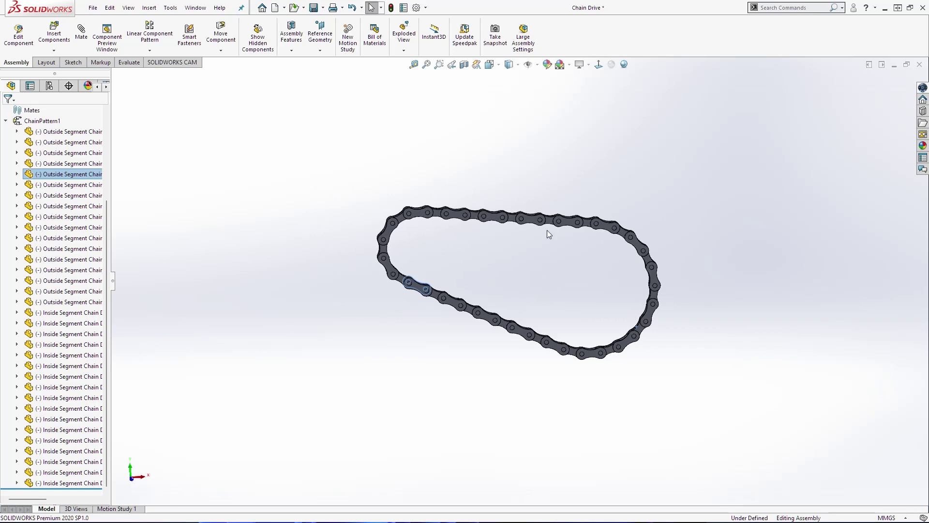
left_click_drag(553, 222, 370, 240)
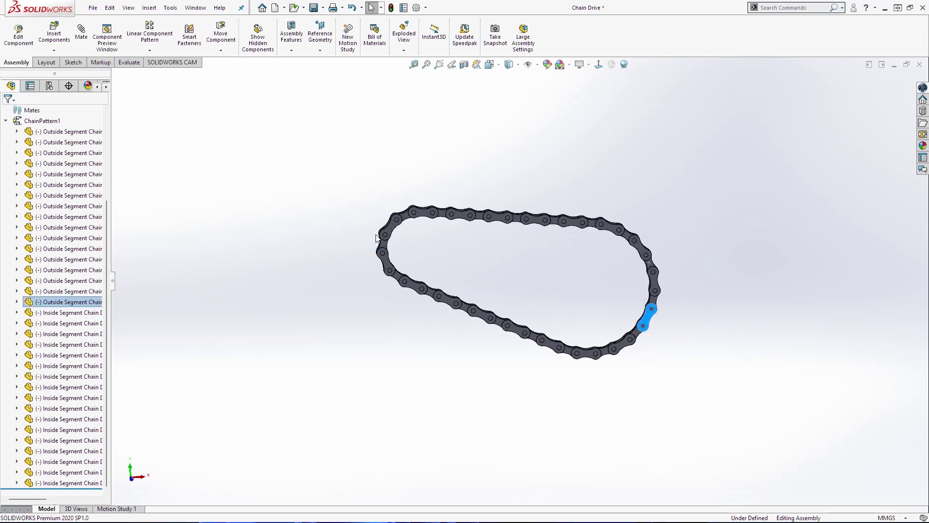